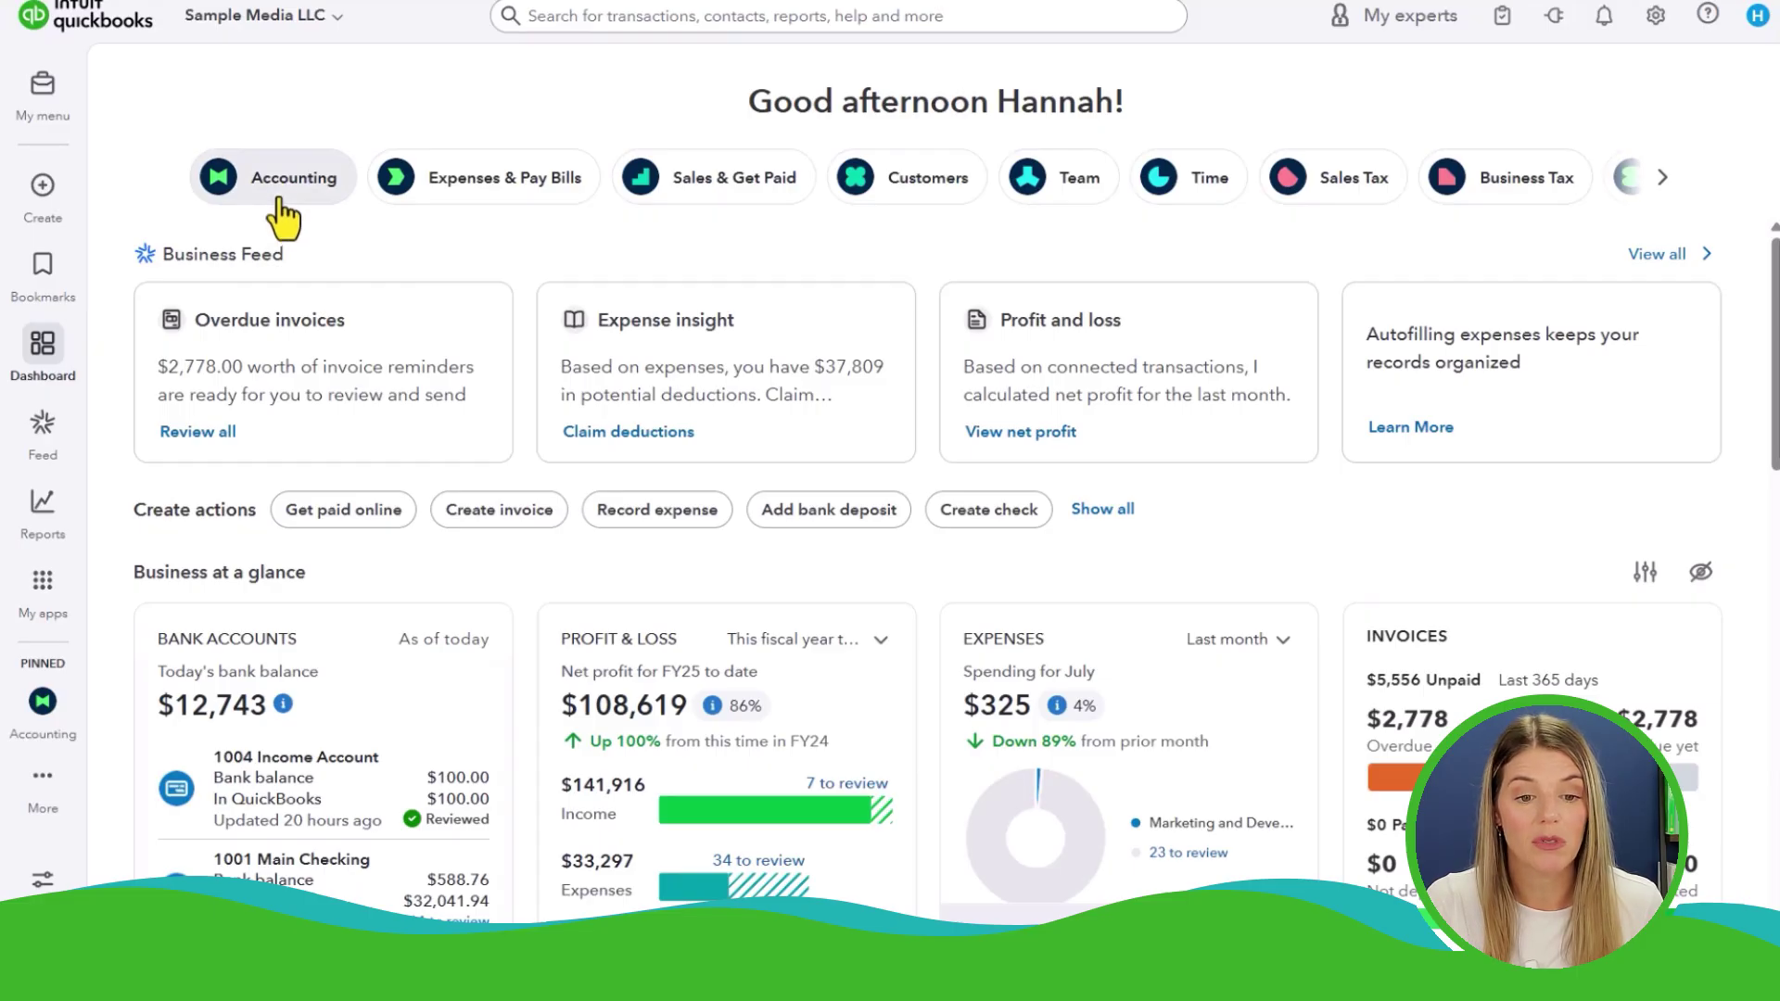
# Open the Accounting app's bank transactions page and collapse the side navigation to give the transaction list more room
pyautogui.click(281, 193)
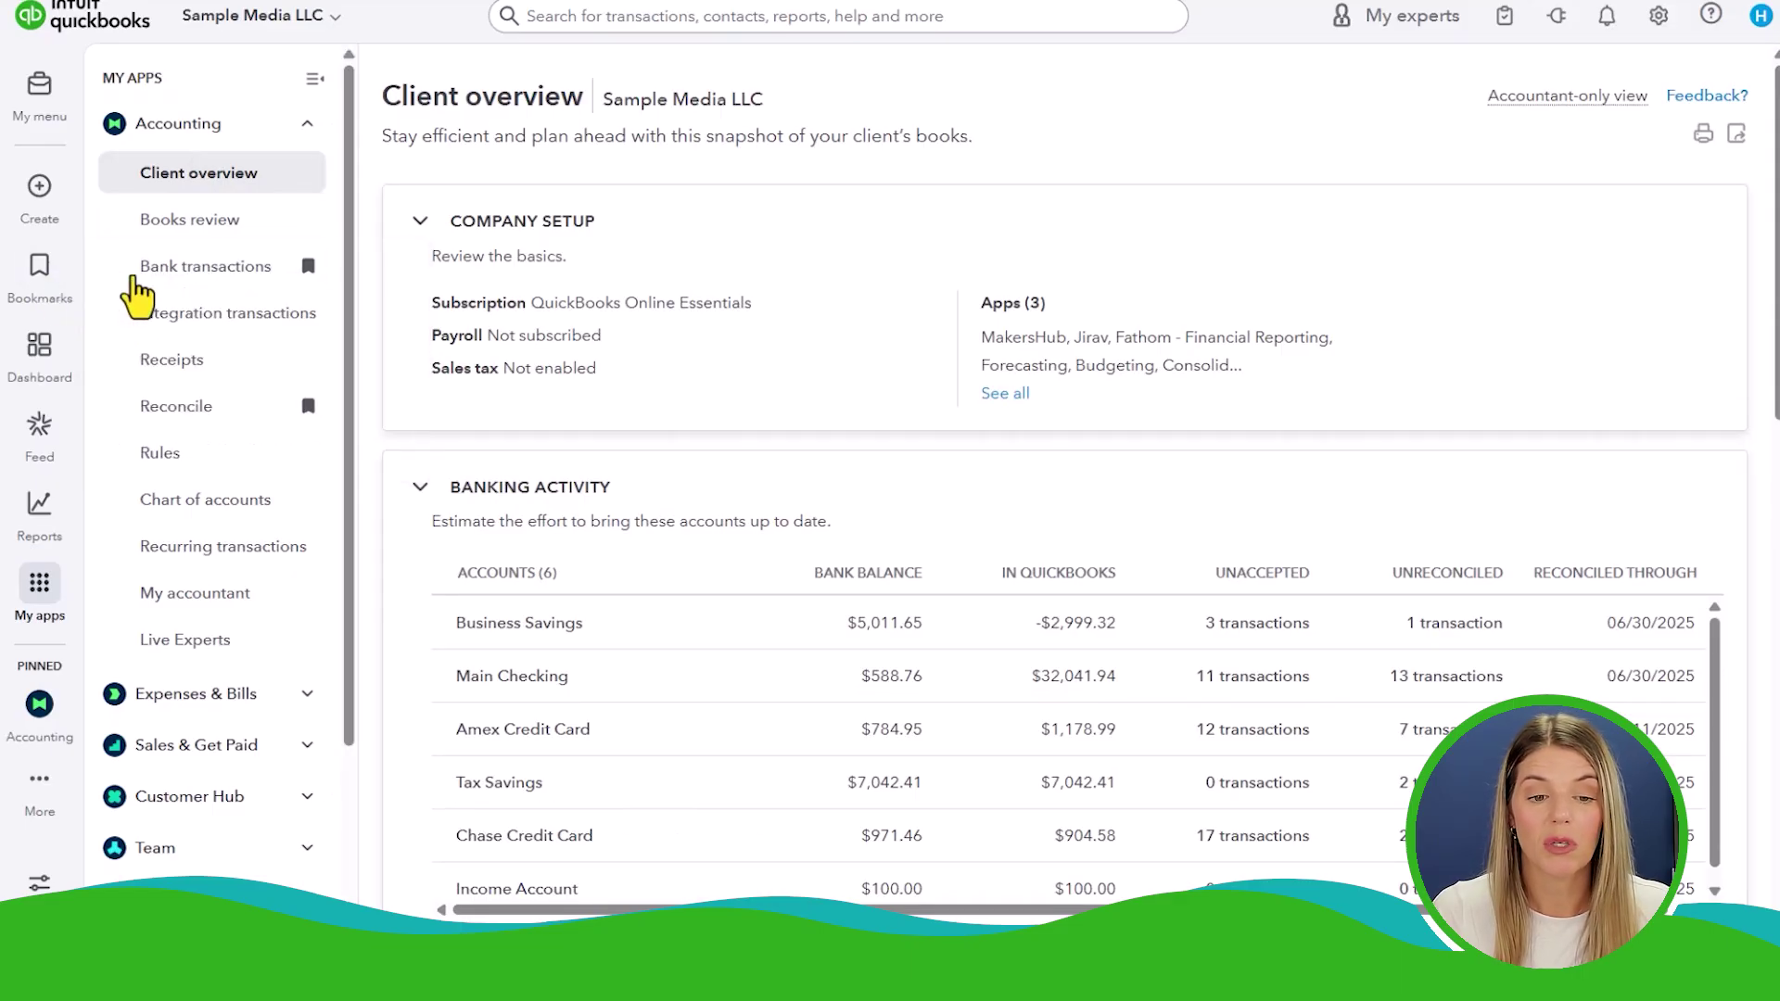
pyautogui.click(198, 268)
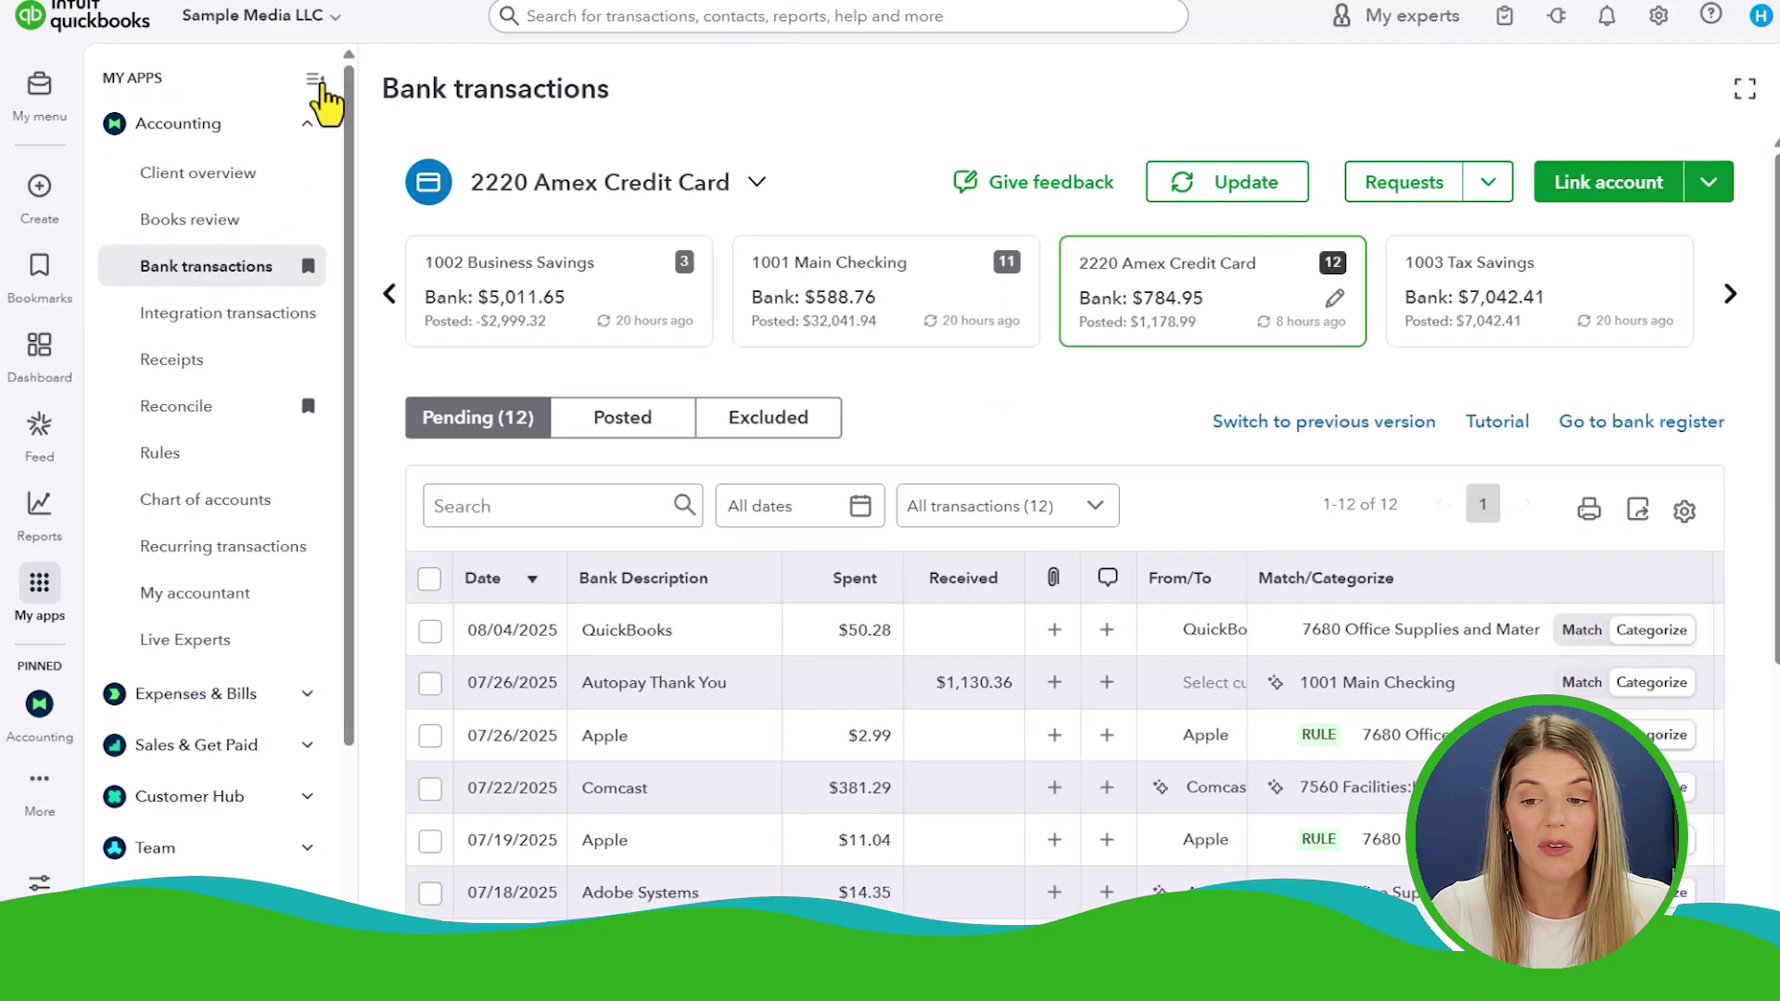
pyautogui.click(316, 81)
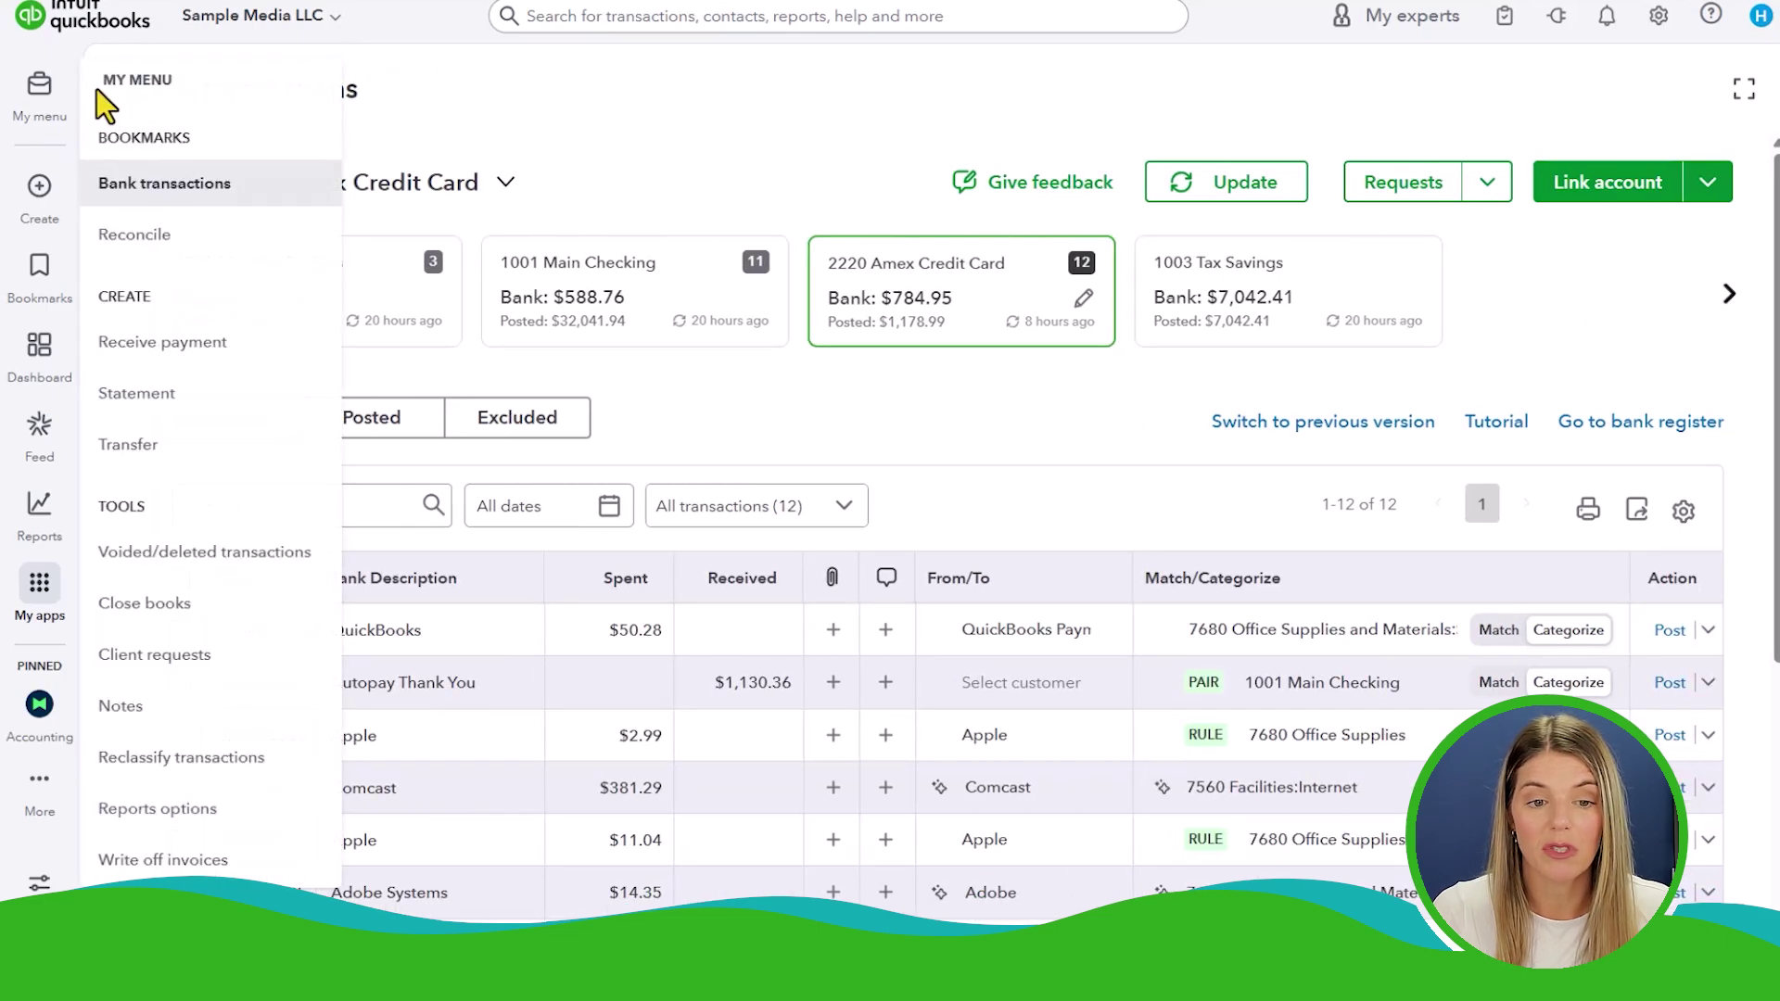
pyautogui.click(101, 91)
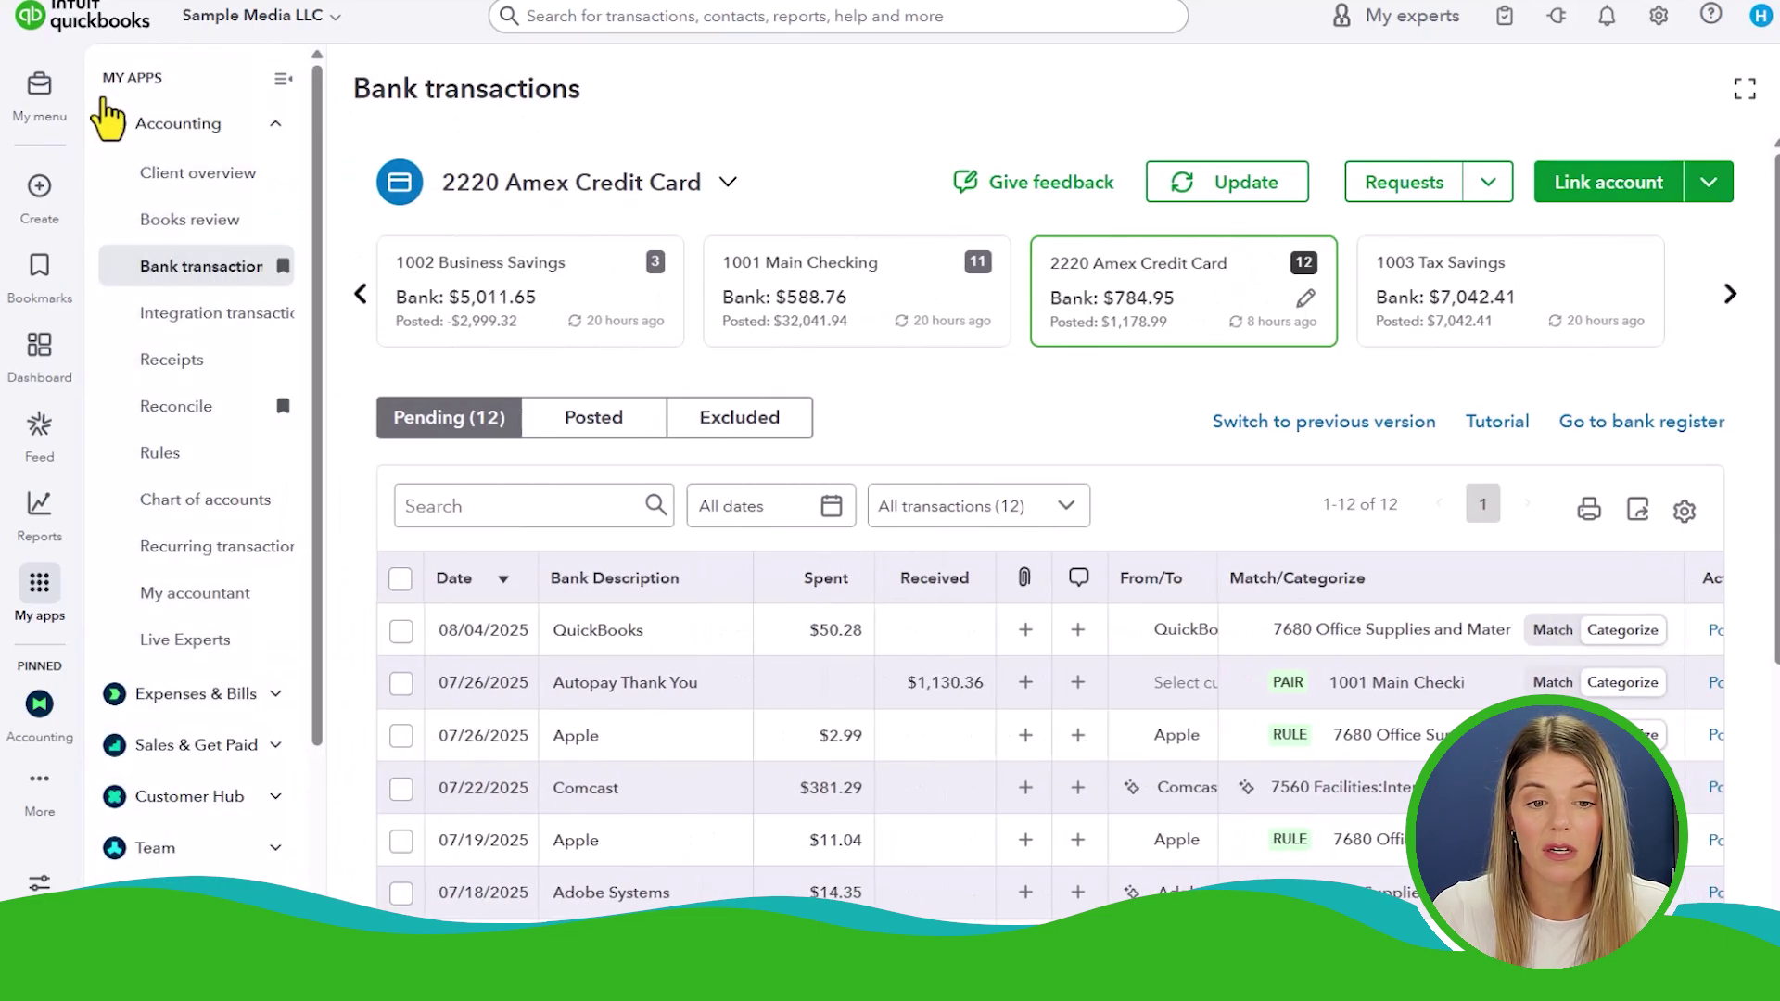
pyautogui.click(317, 83)
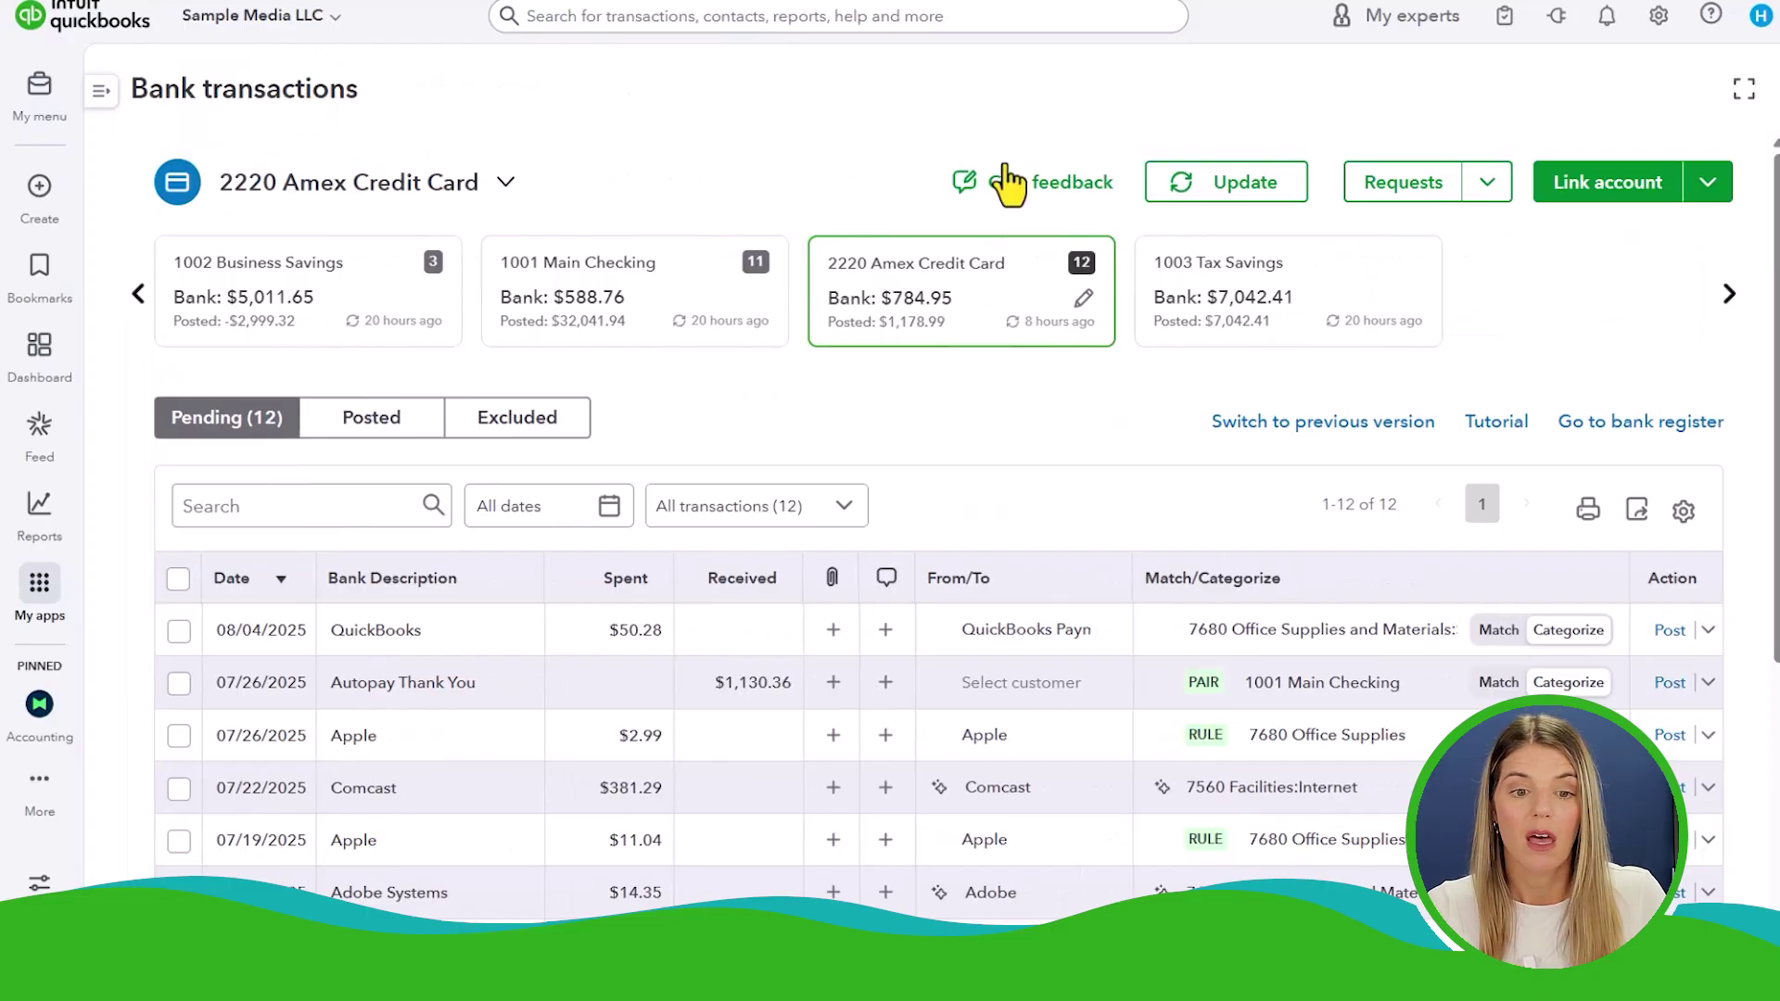
# Bring the 2210 Chase Credit Card into view among the account cards and update the linked bank feeds
pyautogui.click(139, 294)
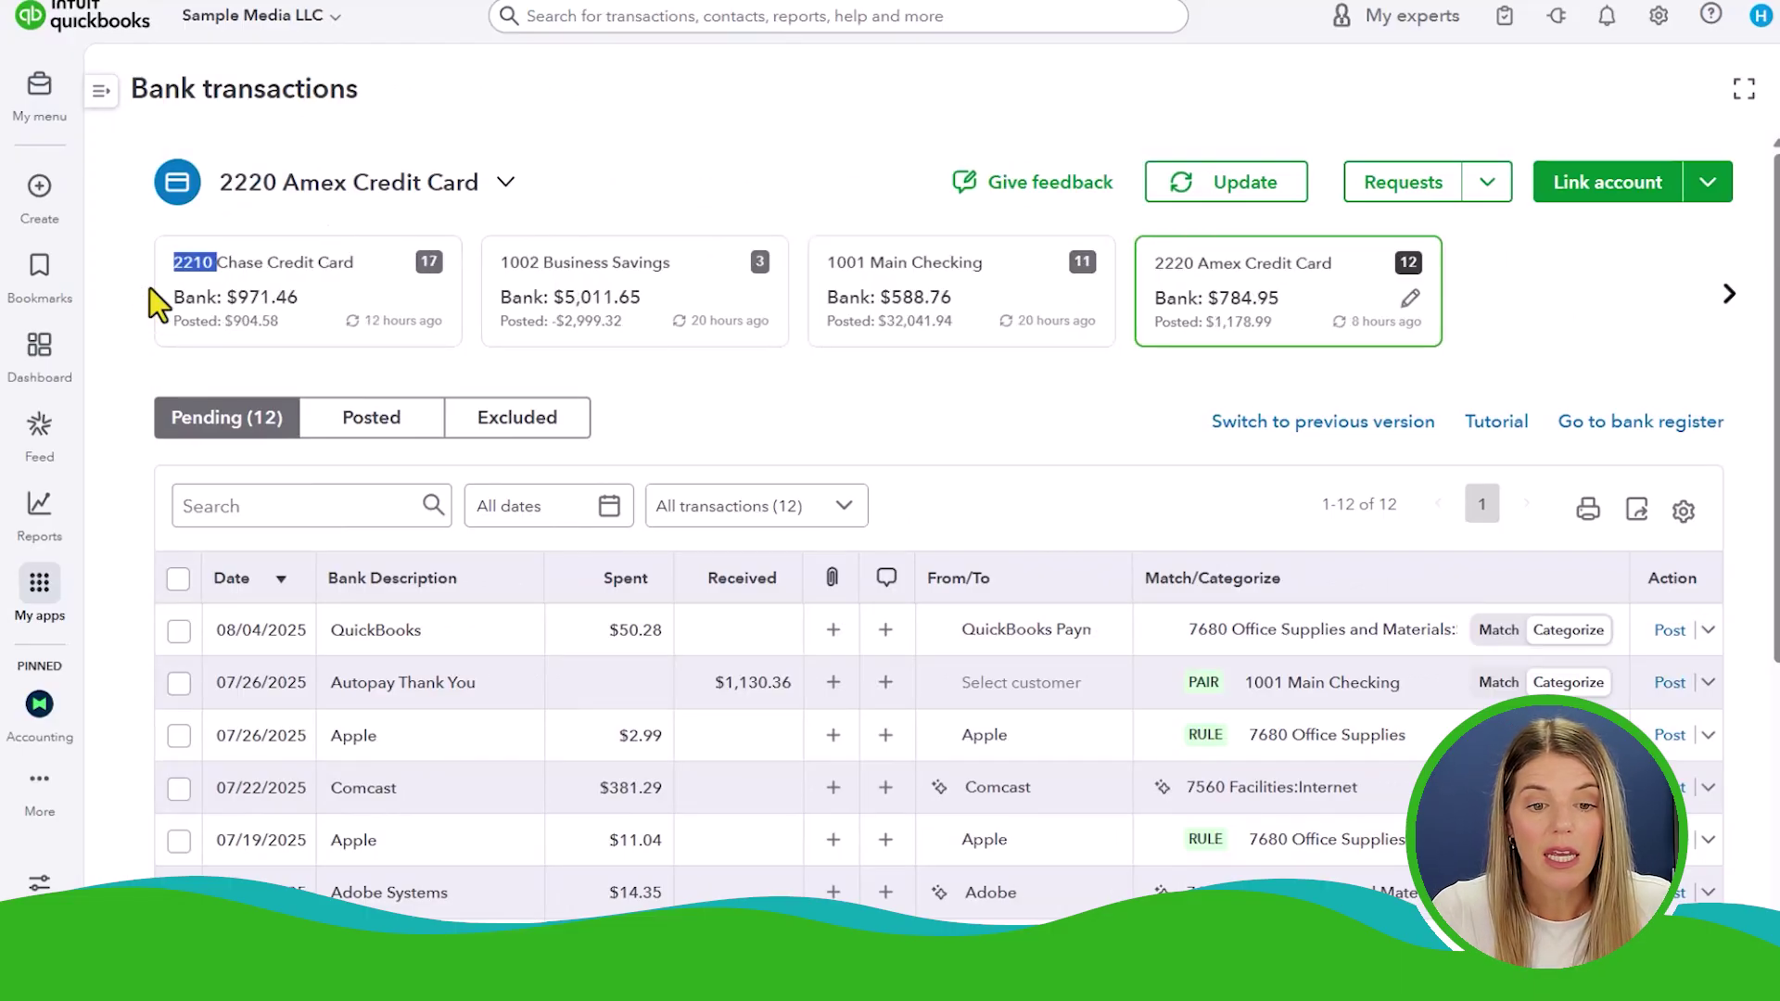
pyautogui.tripleClick(238, 243)
pyautogui.click(608, 128)
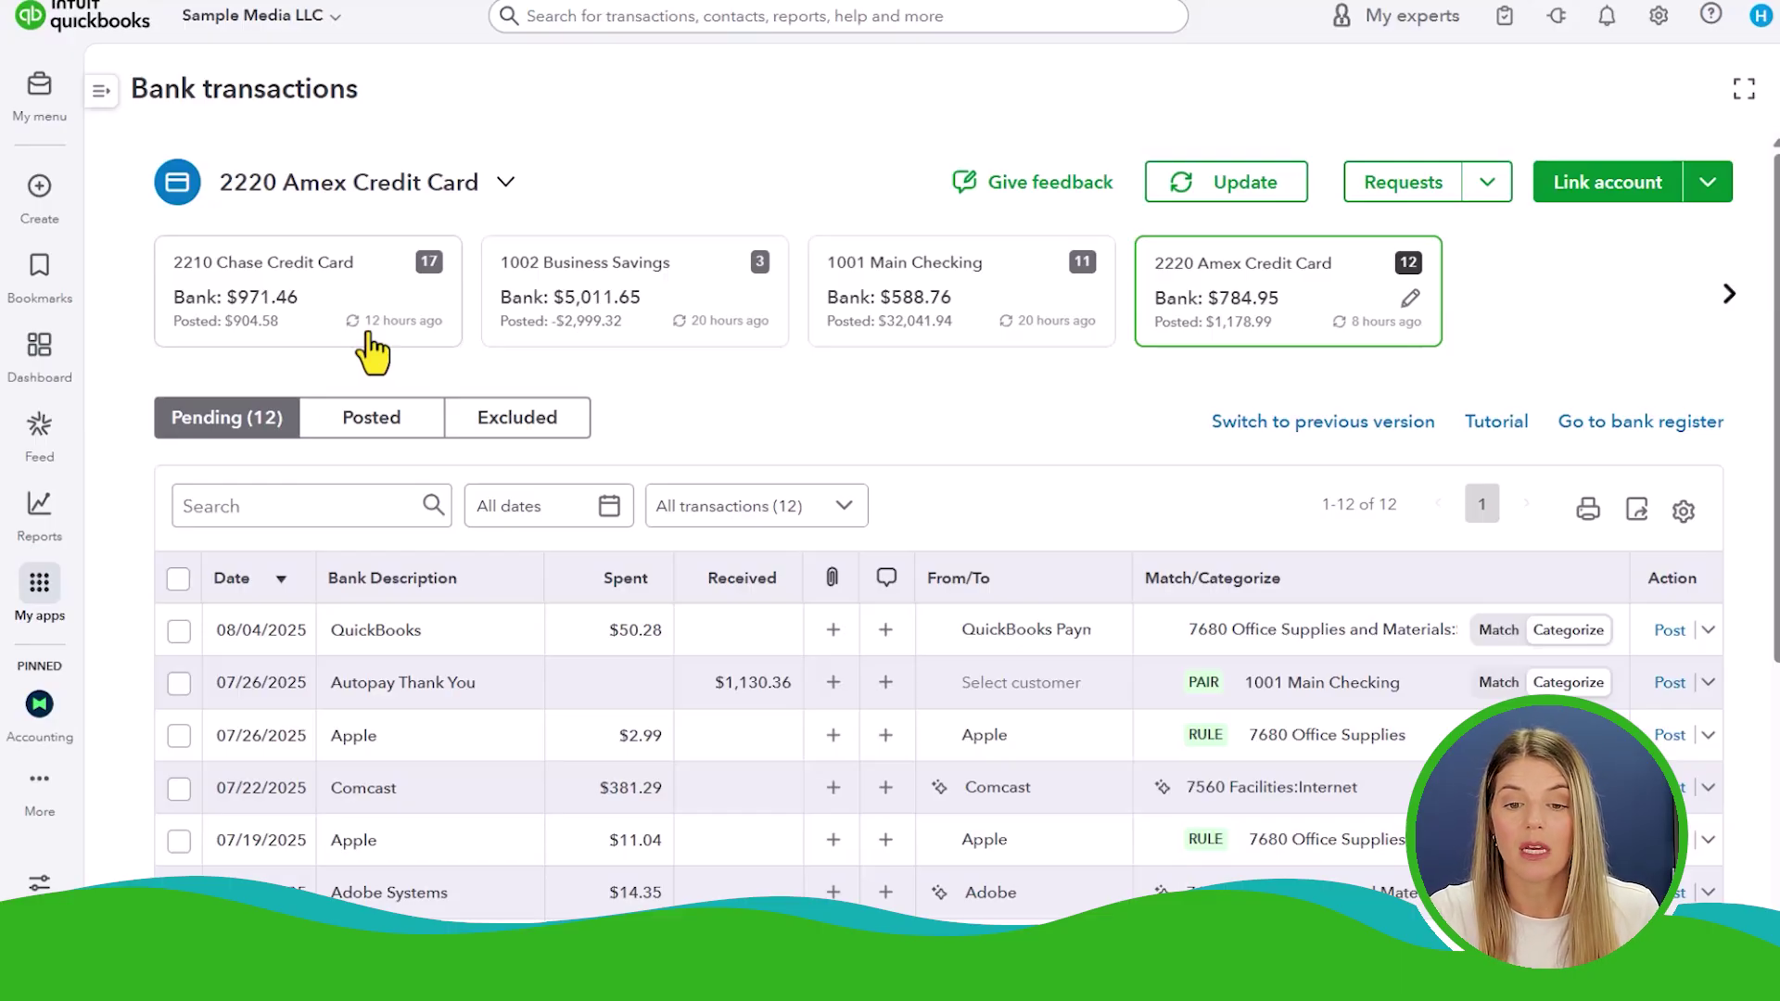
pyautogui.click(1237, 186)
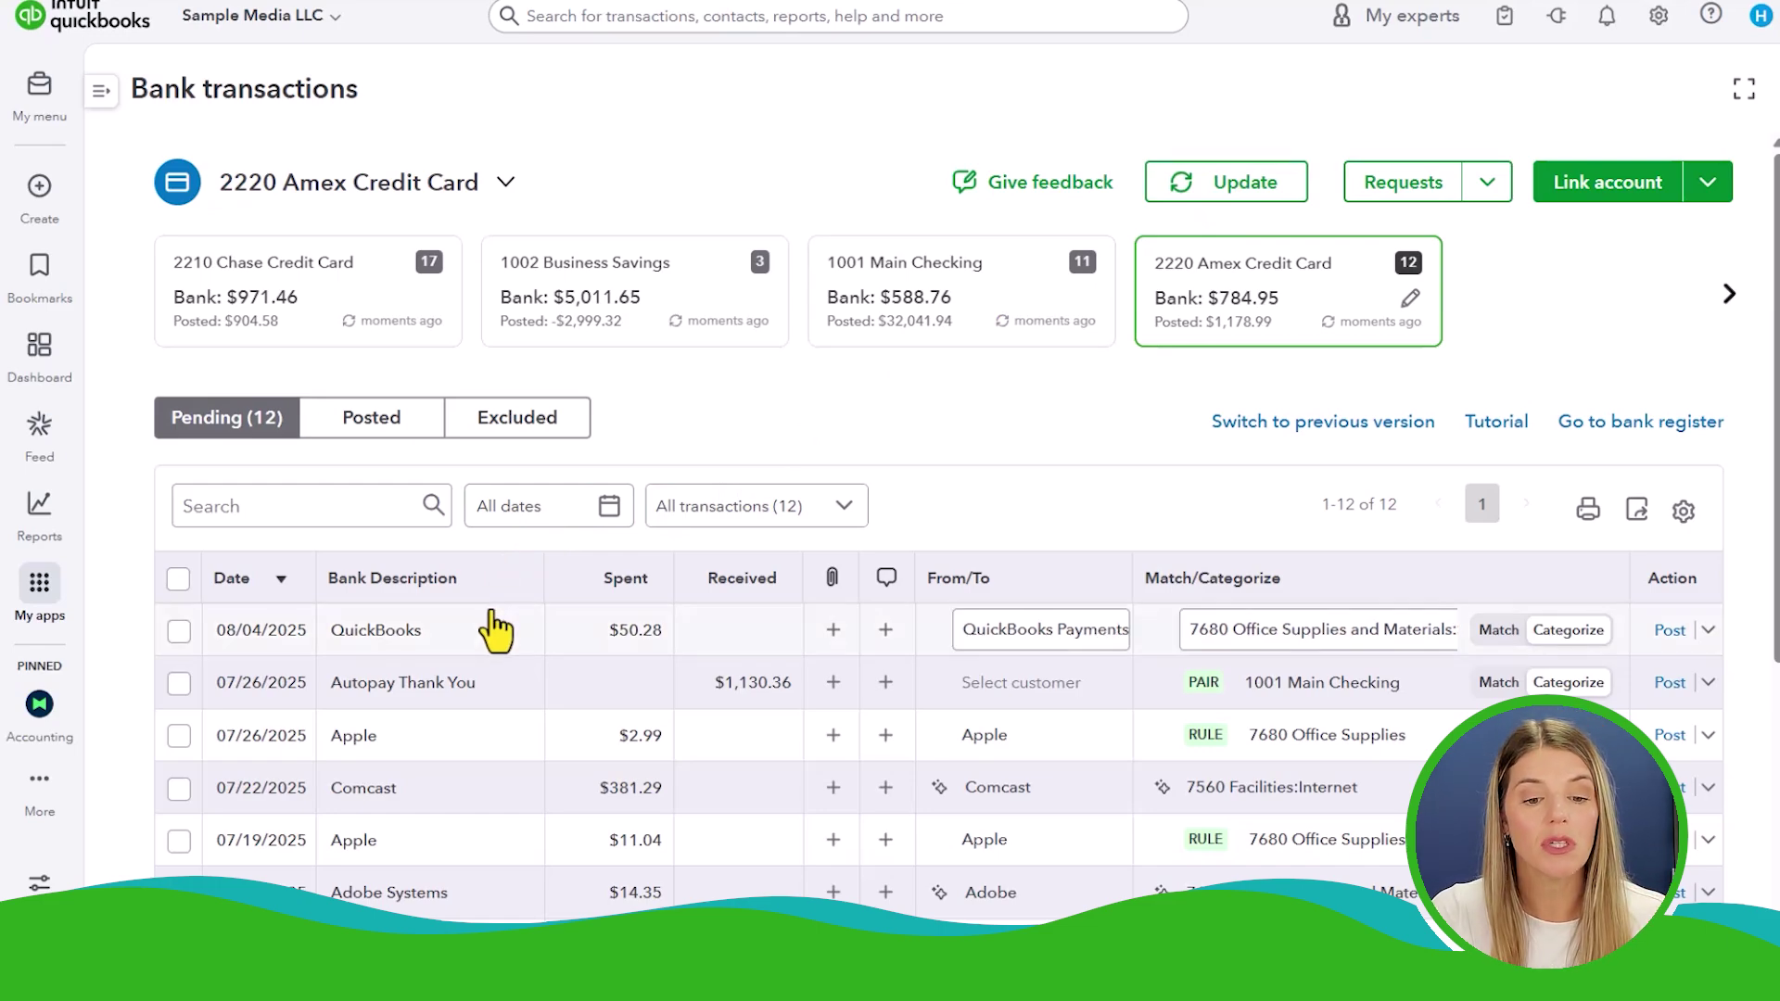
# Review the pending Amex transactions and look at the request for more info on the 08/04/2025 QuickBooks charge without adding one
pyautogui.scroll(-3, 494, 625)
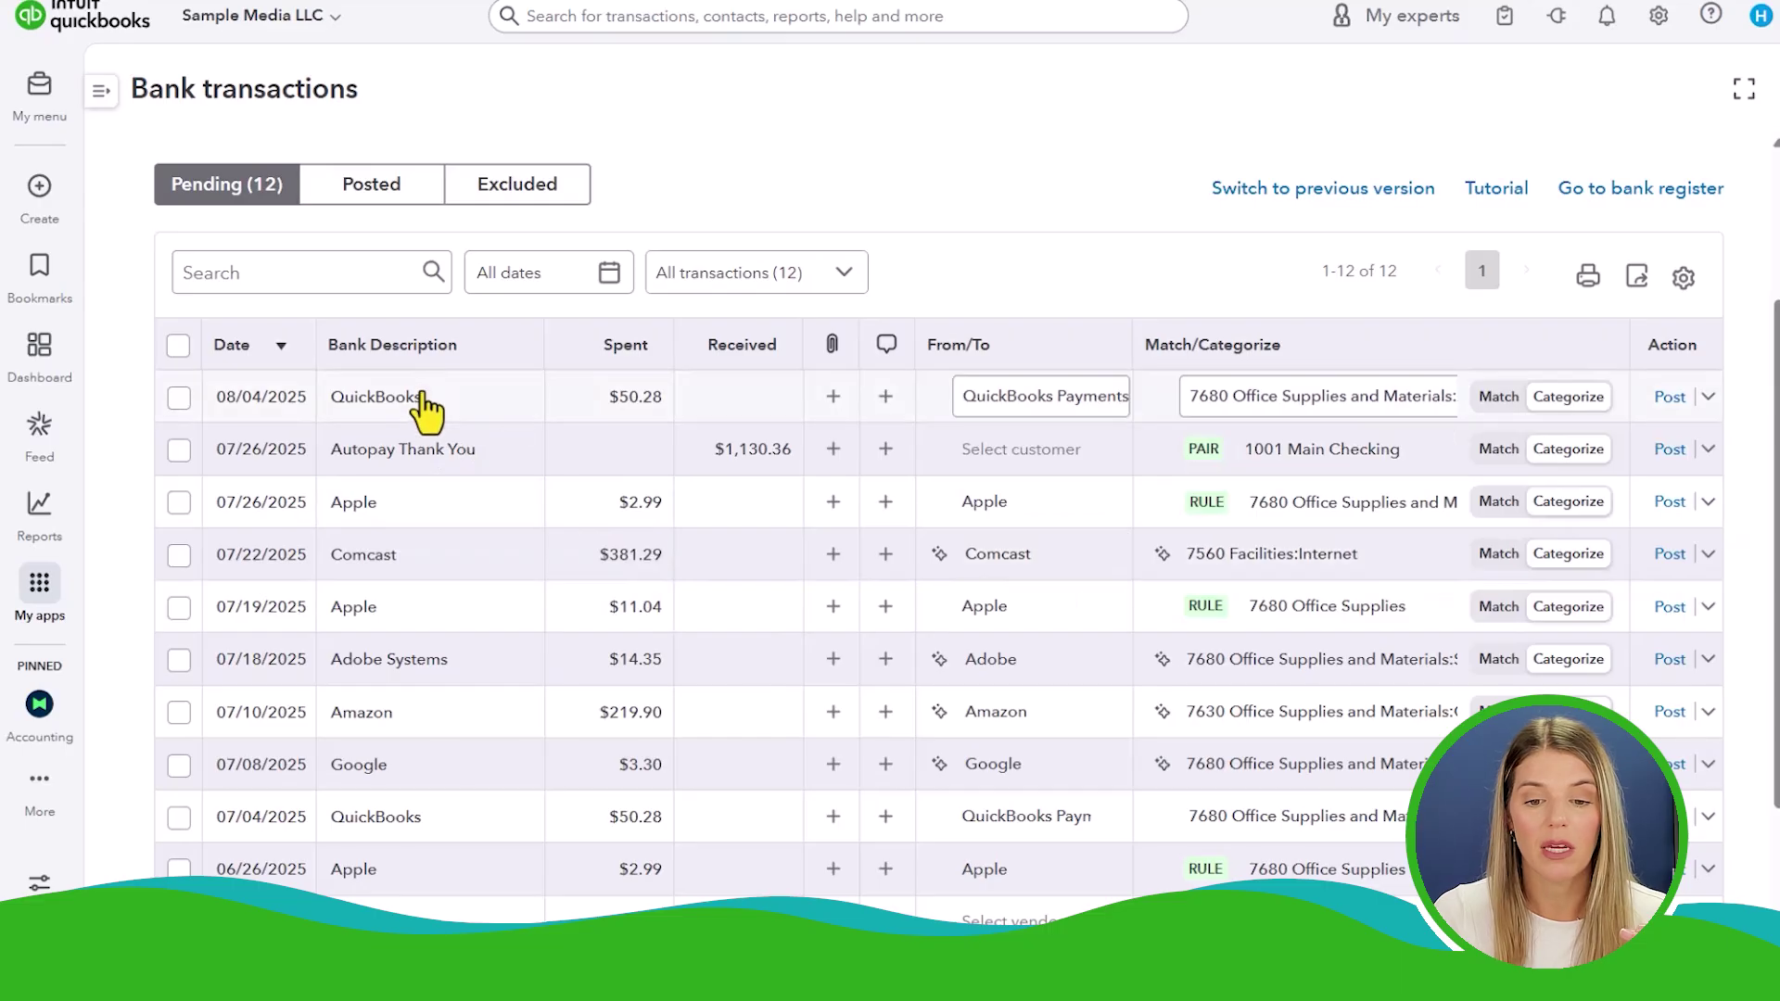
pyautogui.moveTo(421, 459)
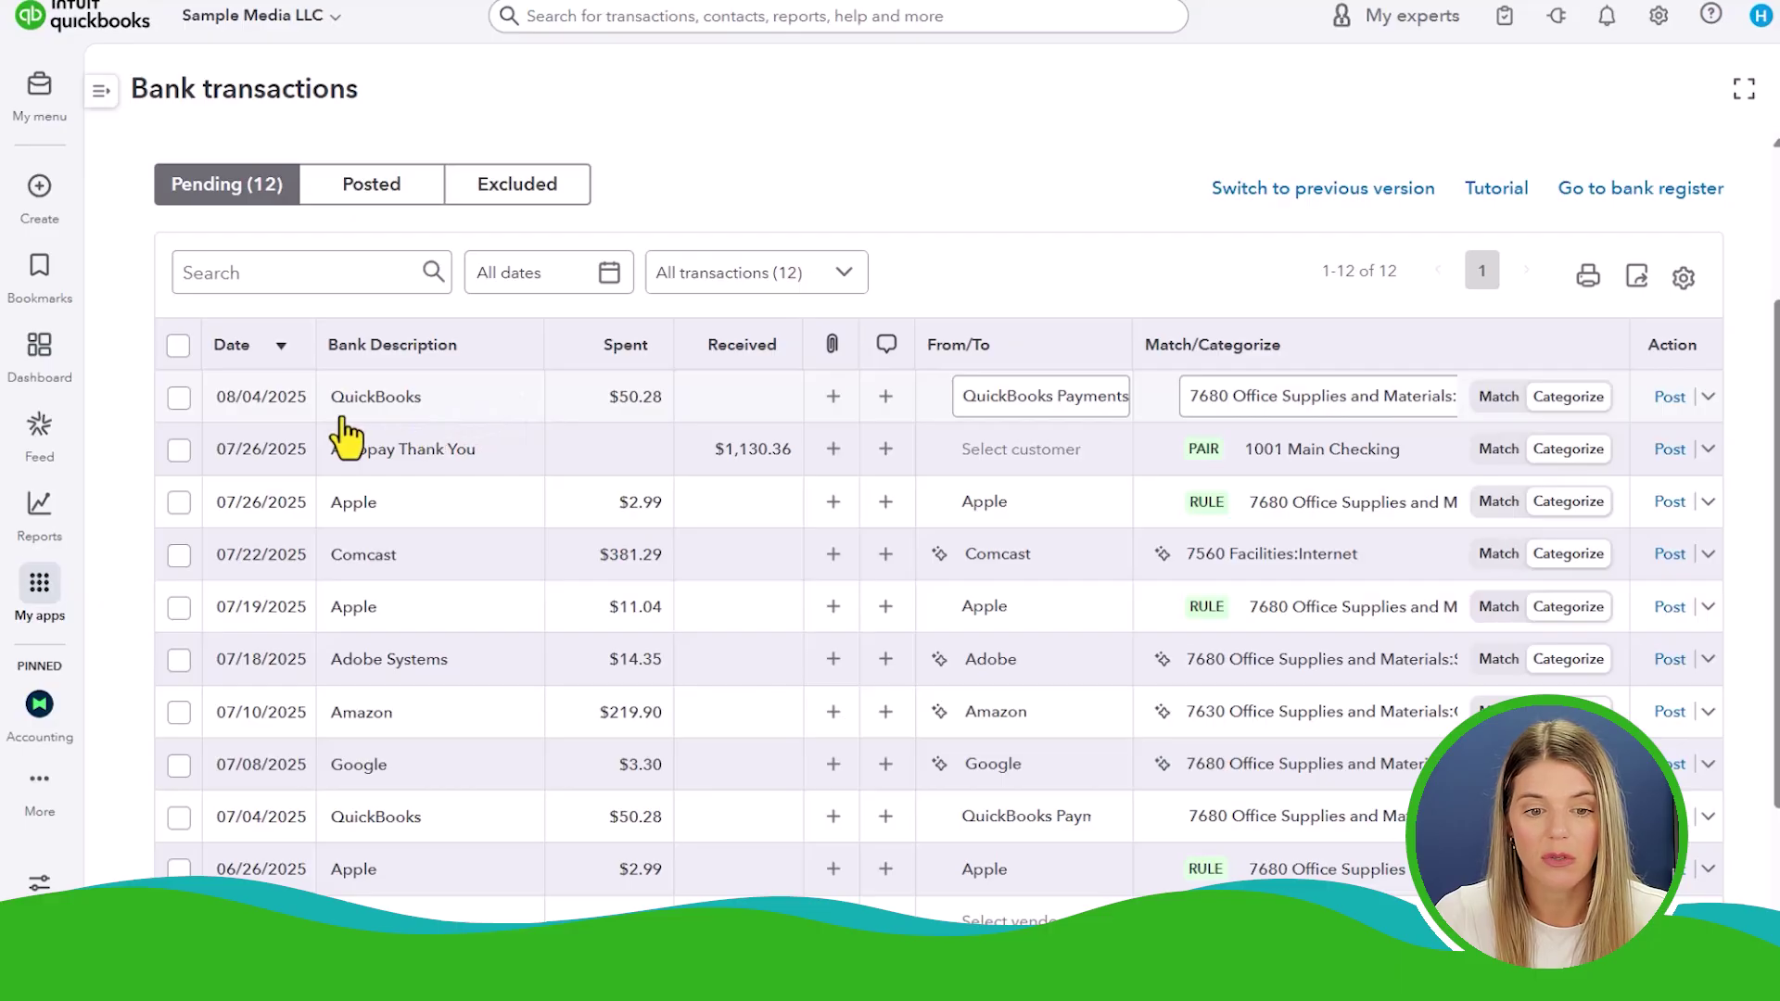
pyautogui.moveTo(383, 409)
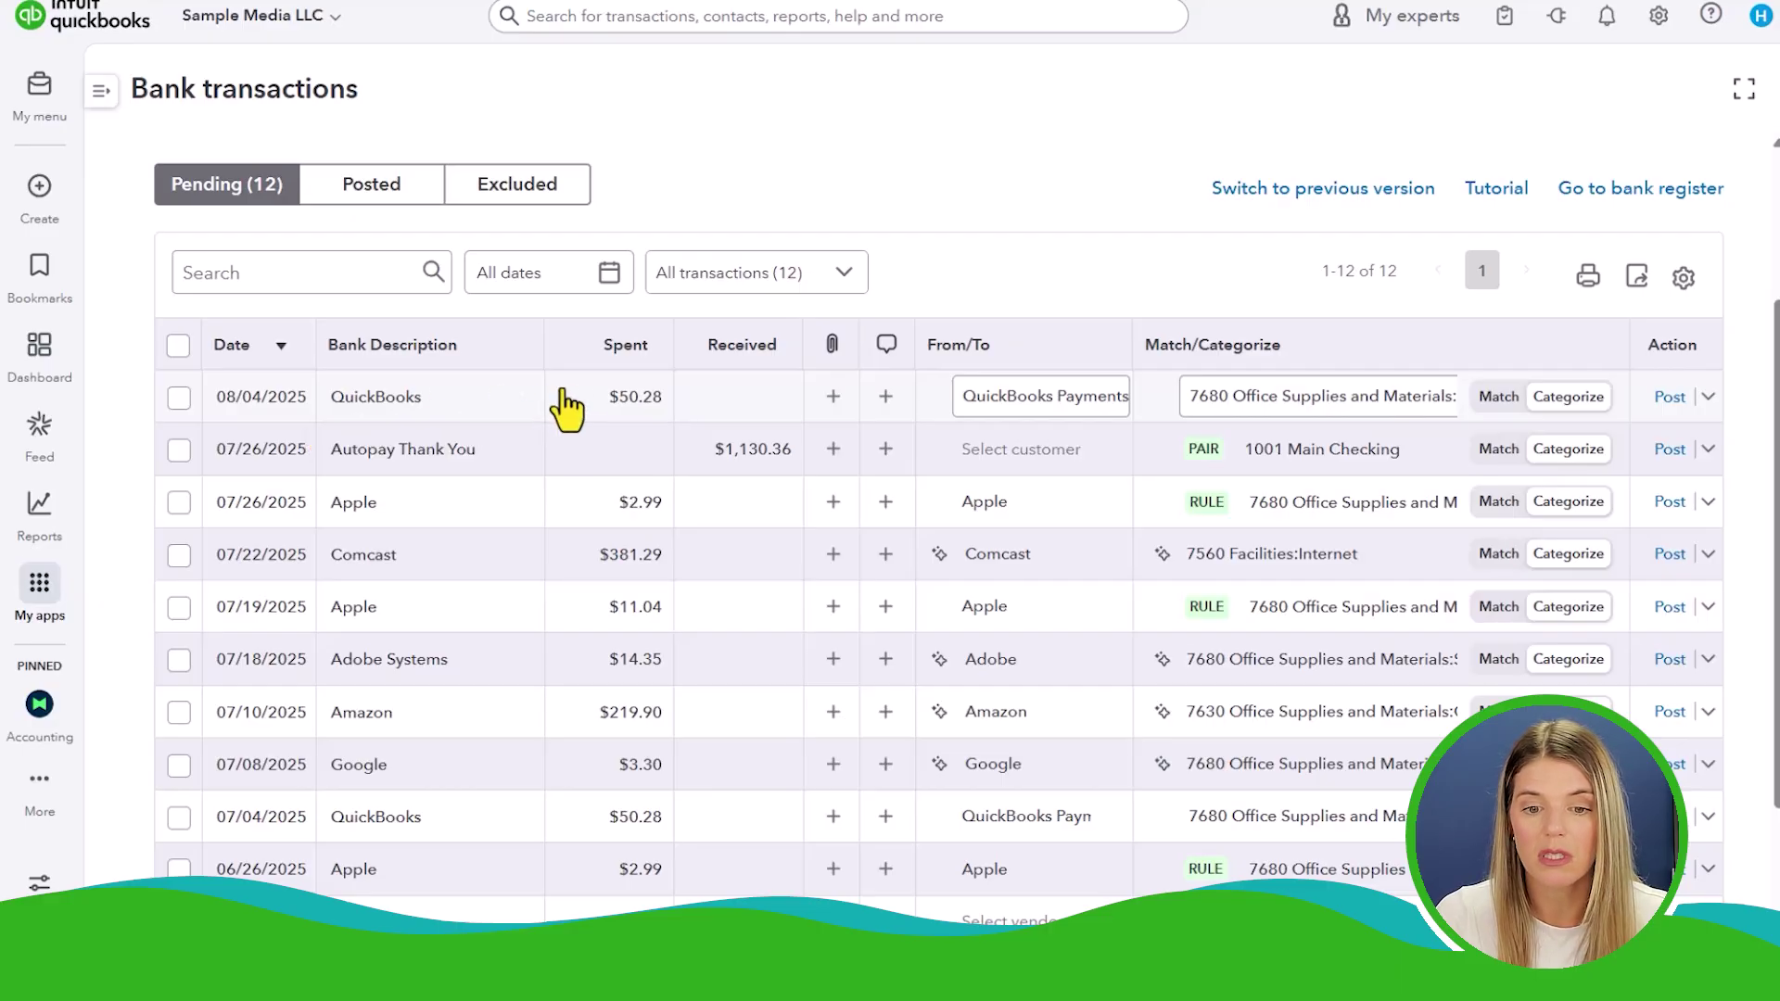
pyautogui.scroll(3, 630, 422)
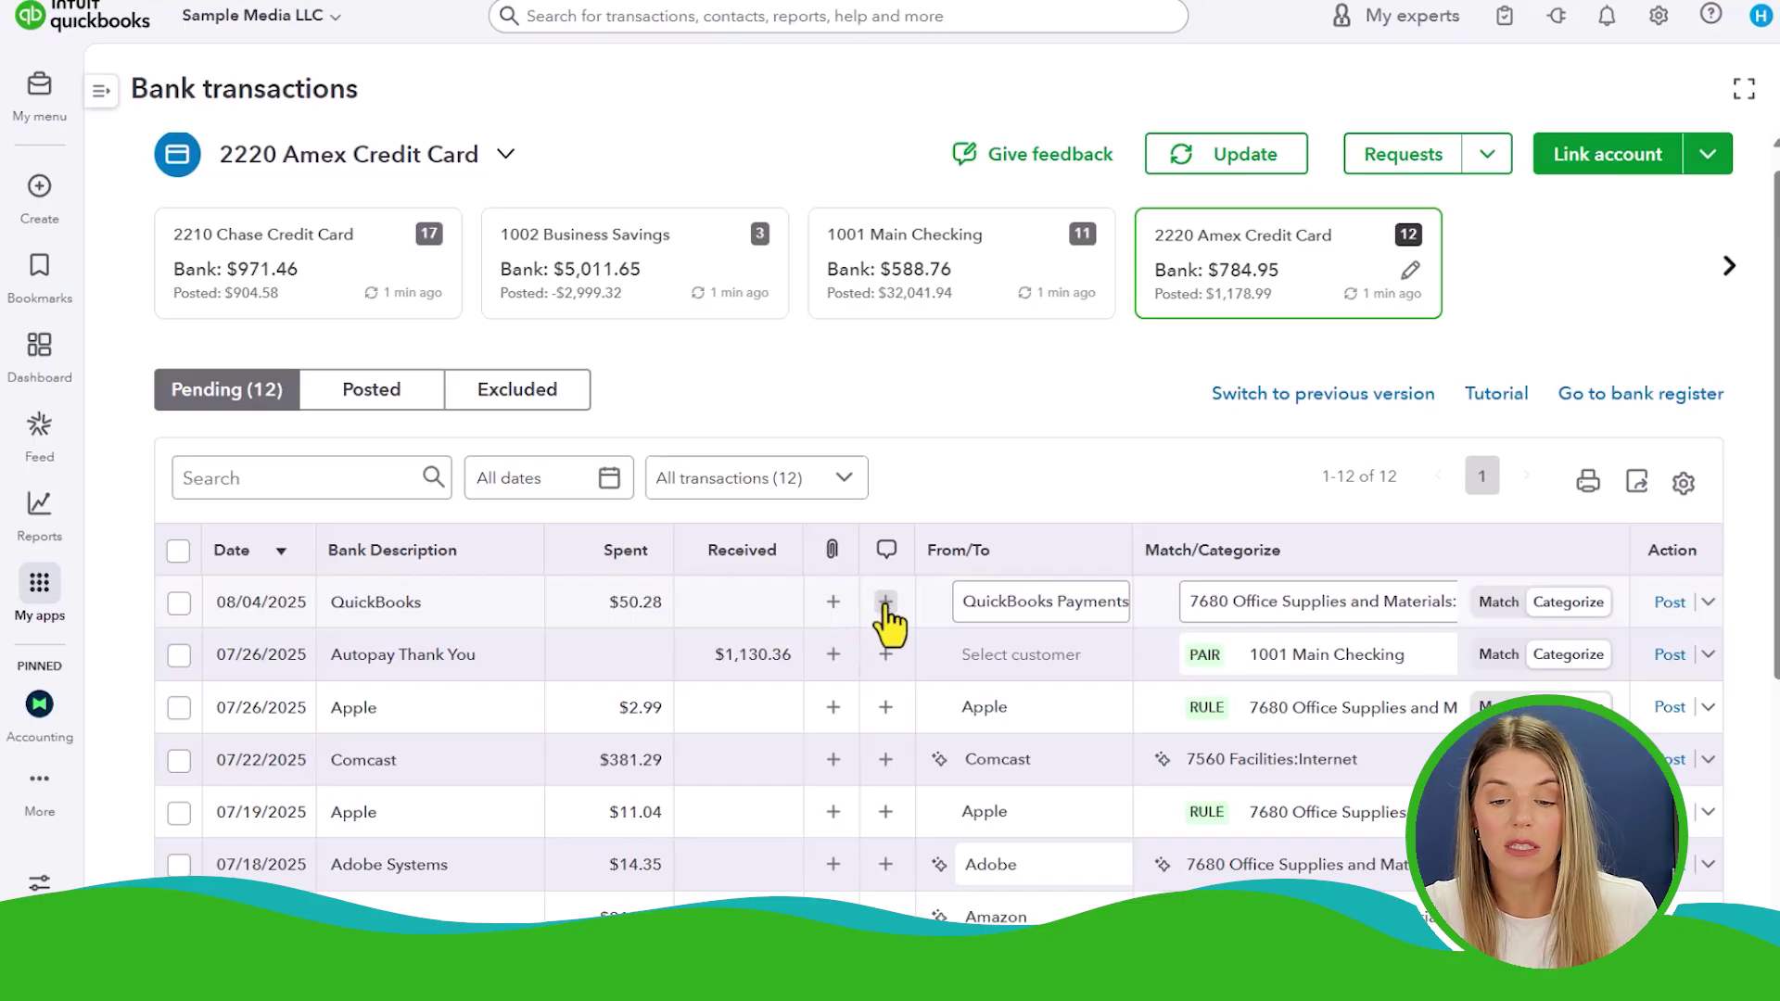
pyautogui.click(886, 603)
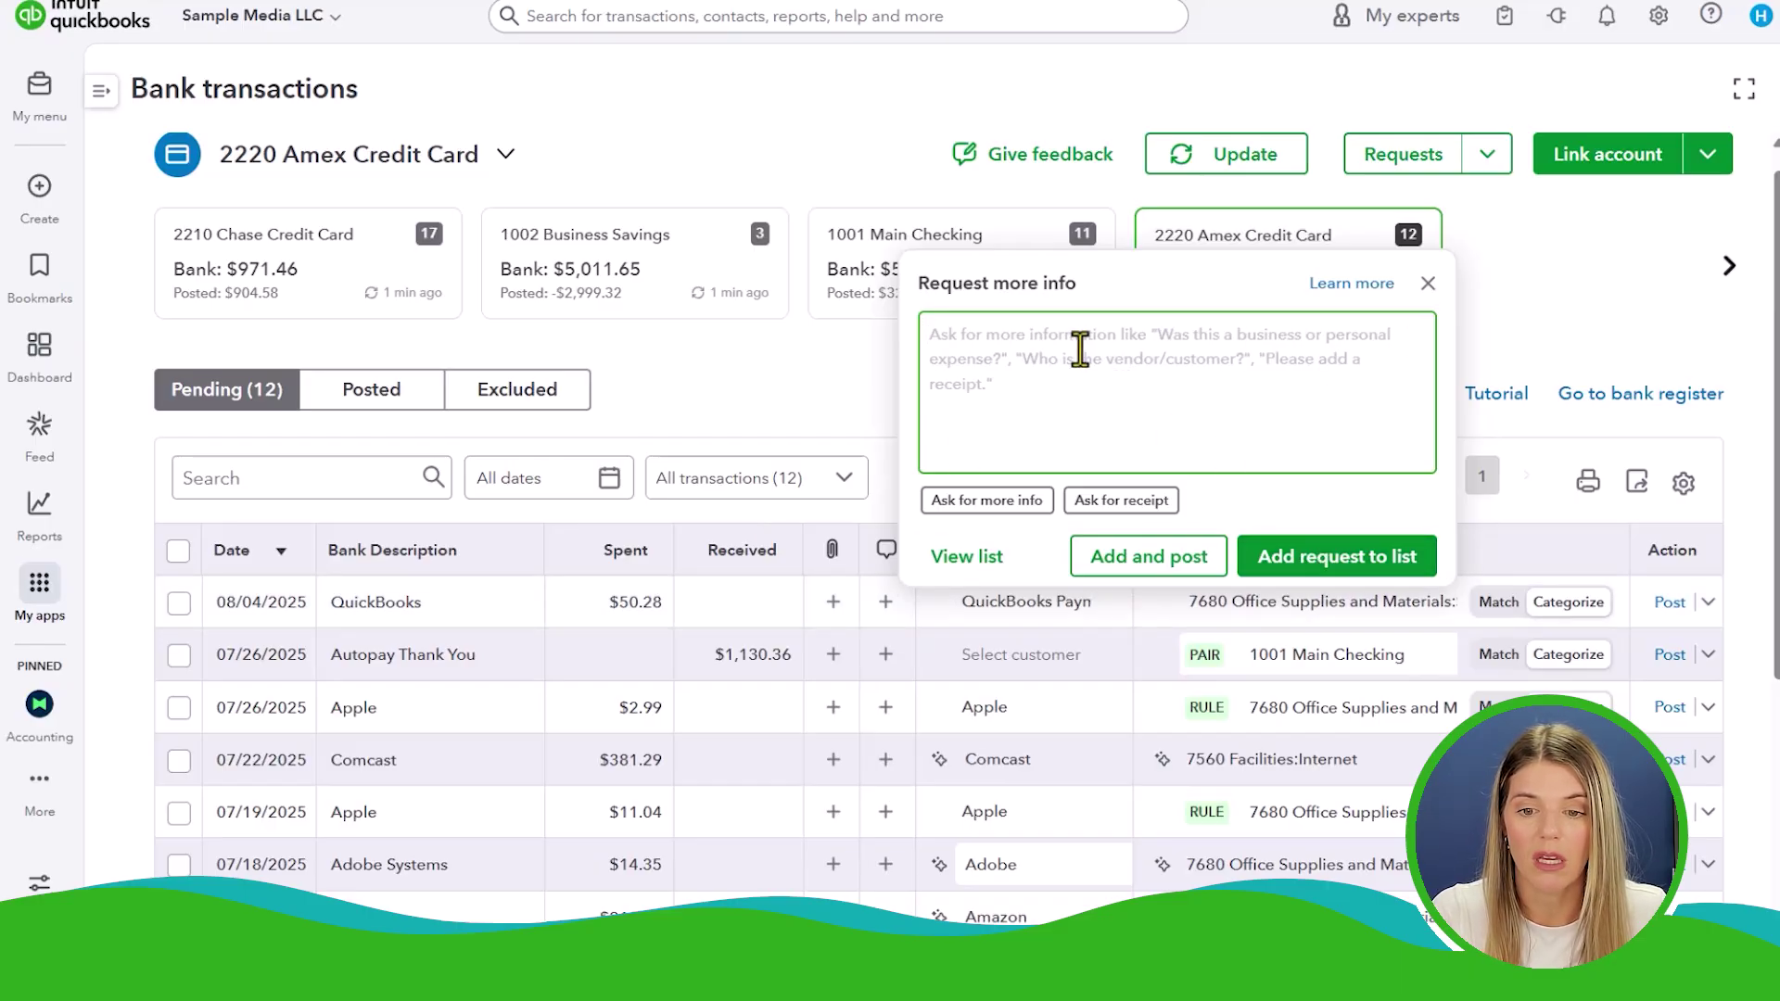
pyautogui.click(1423, 288)
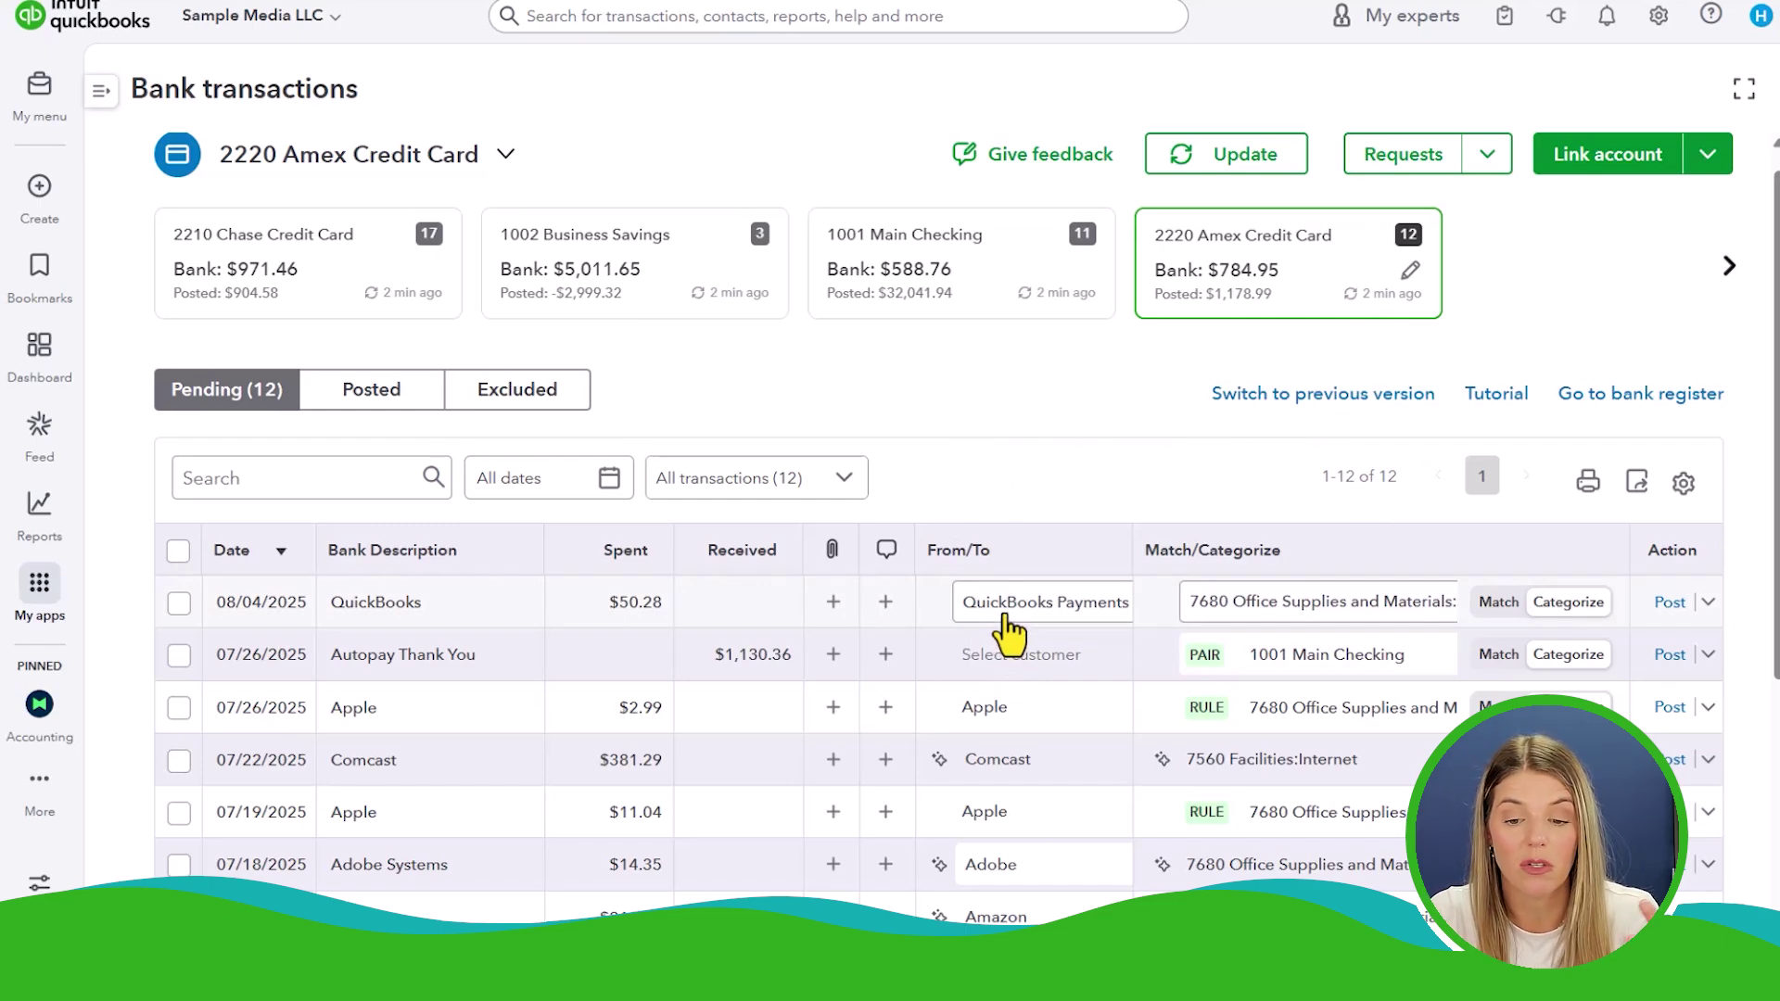
# Add Intuit as a new vendor and assign it to the 08/04/2025 QuickBooks charge
pyautogui.click(1009, 631)
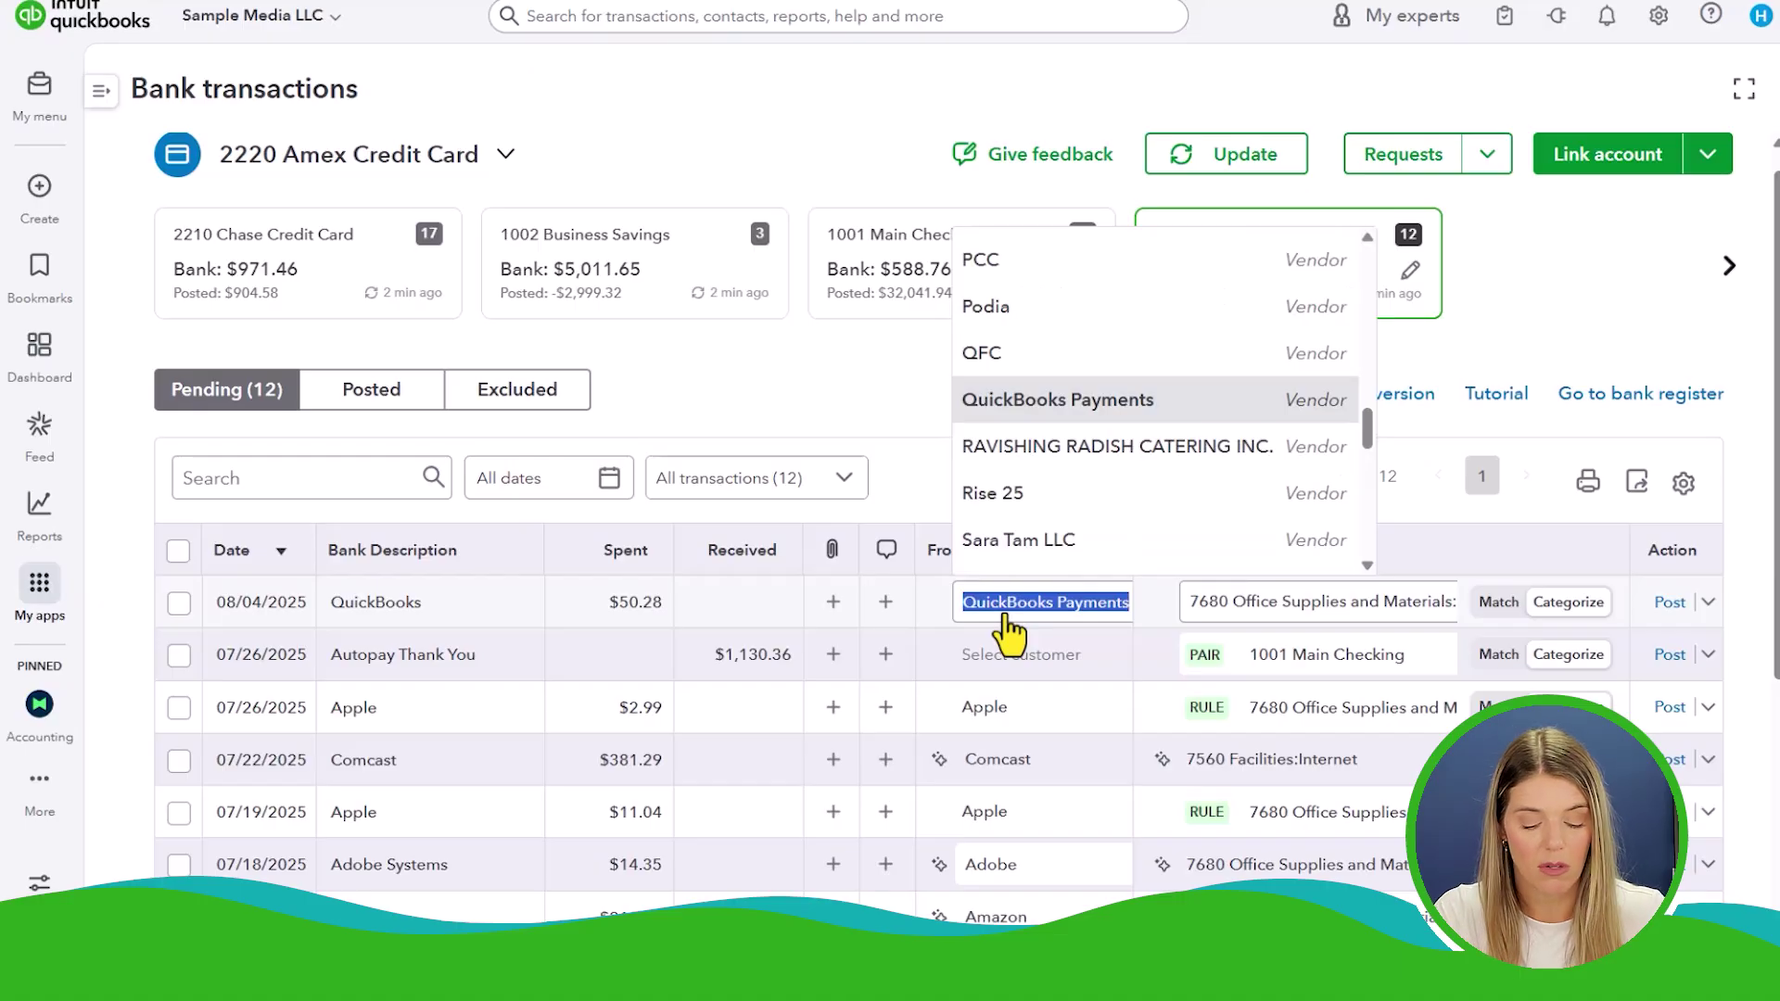
pyautogui.write('intuit')
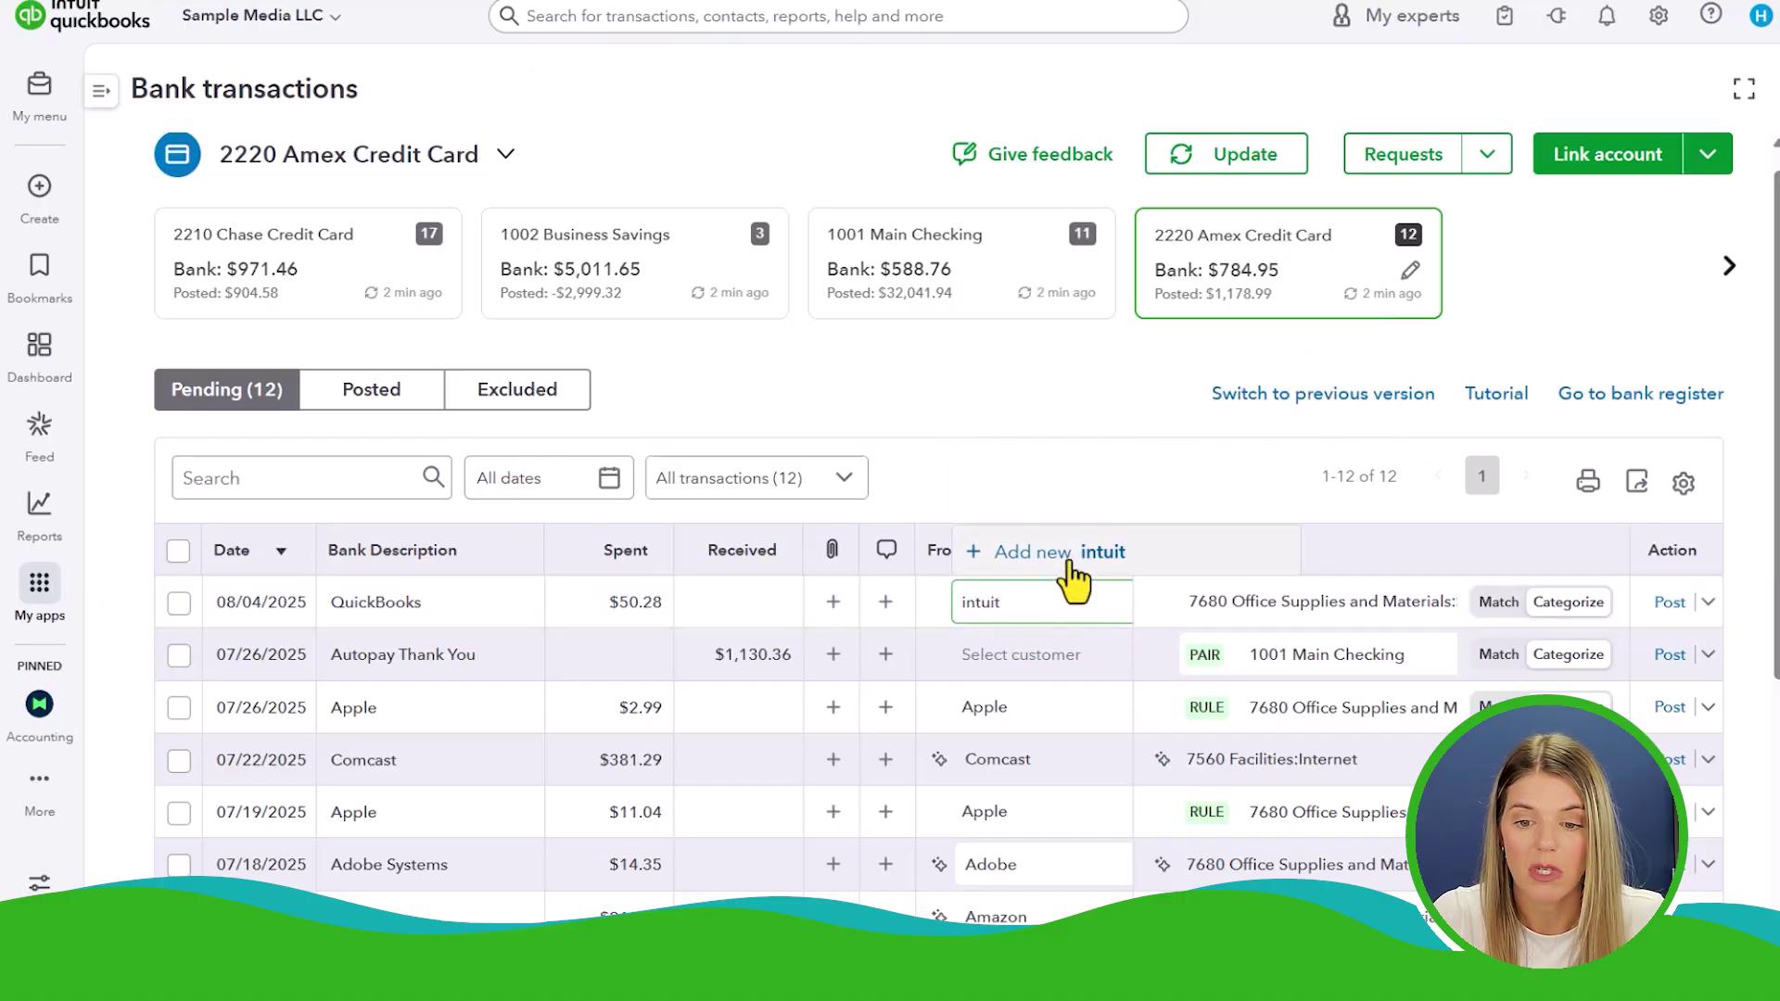
pyautogui.click(1073, 575)
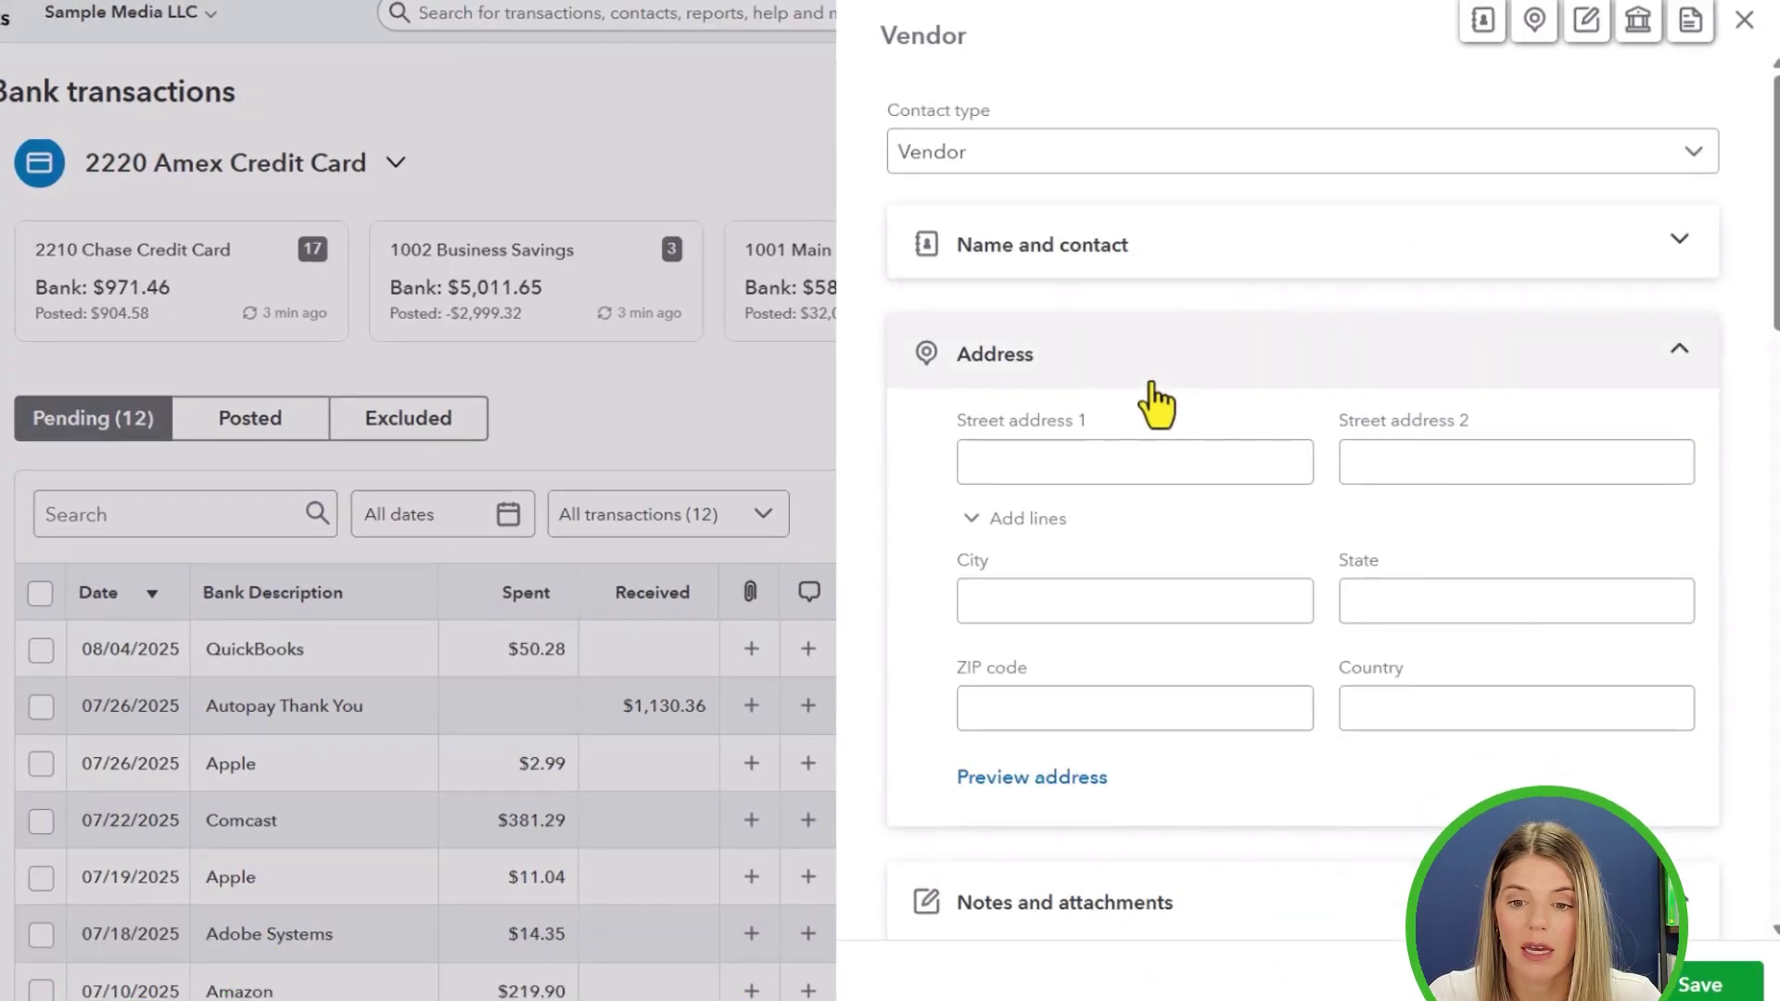
pyautogui.click(1115, 271)
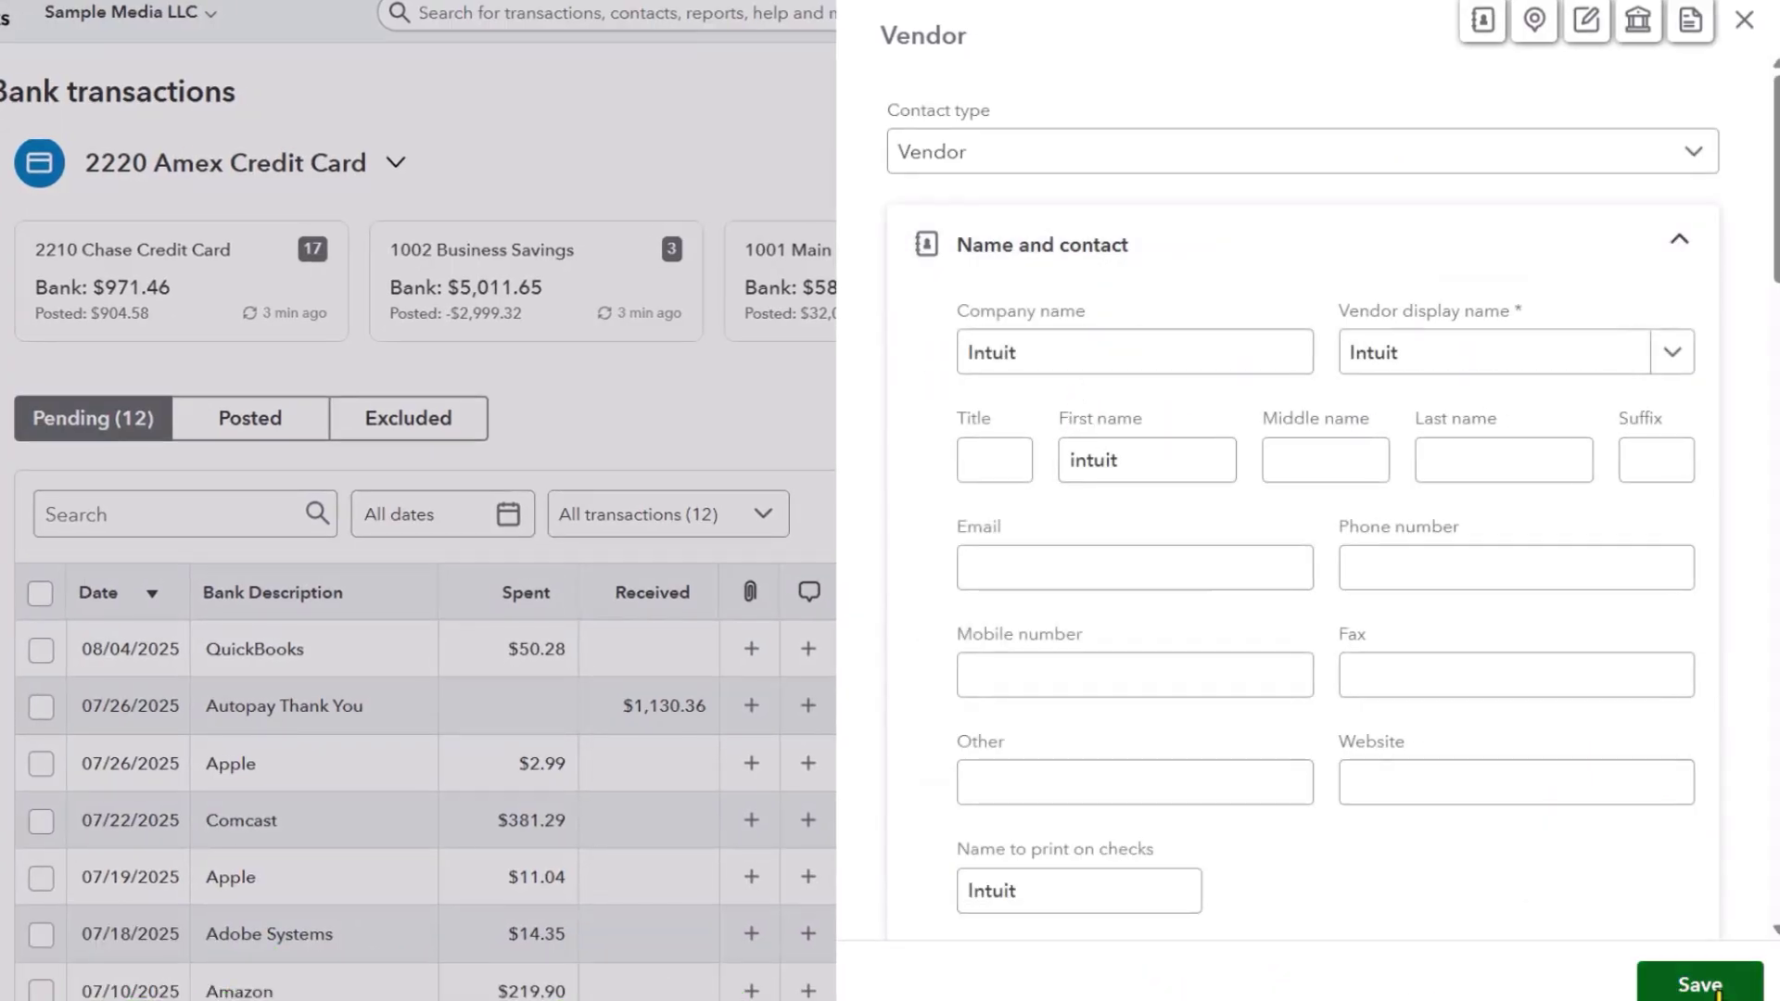
pyautogui.click(1664, 973)
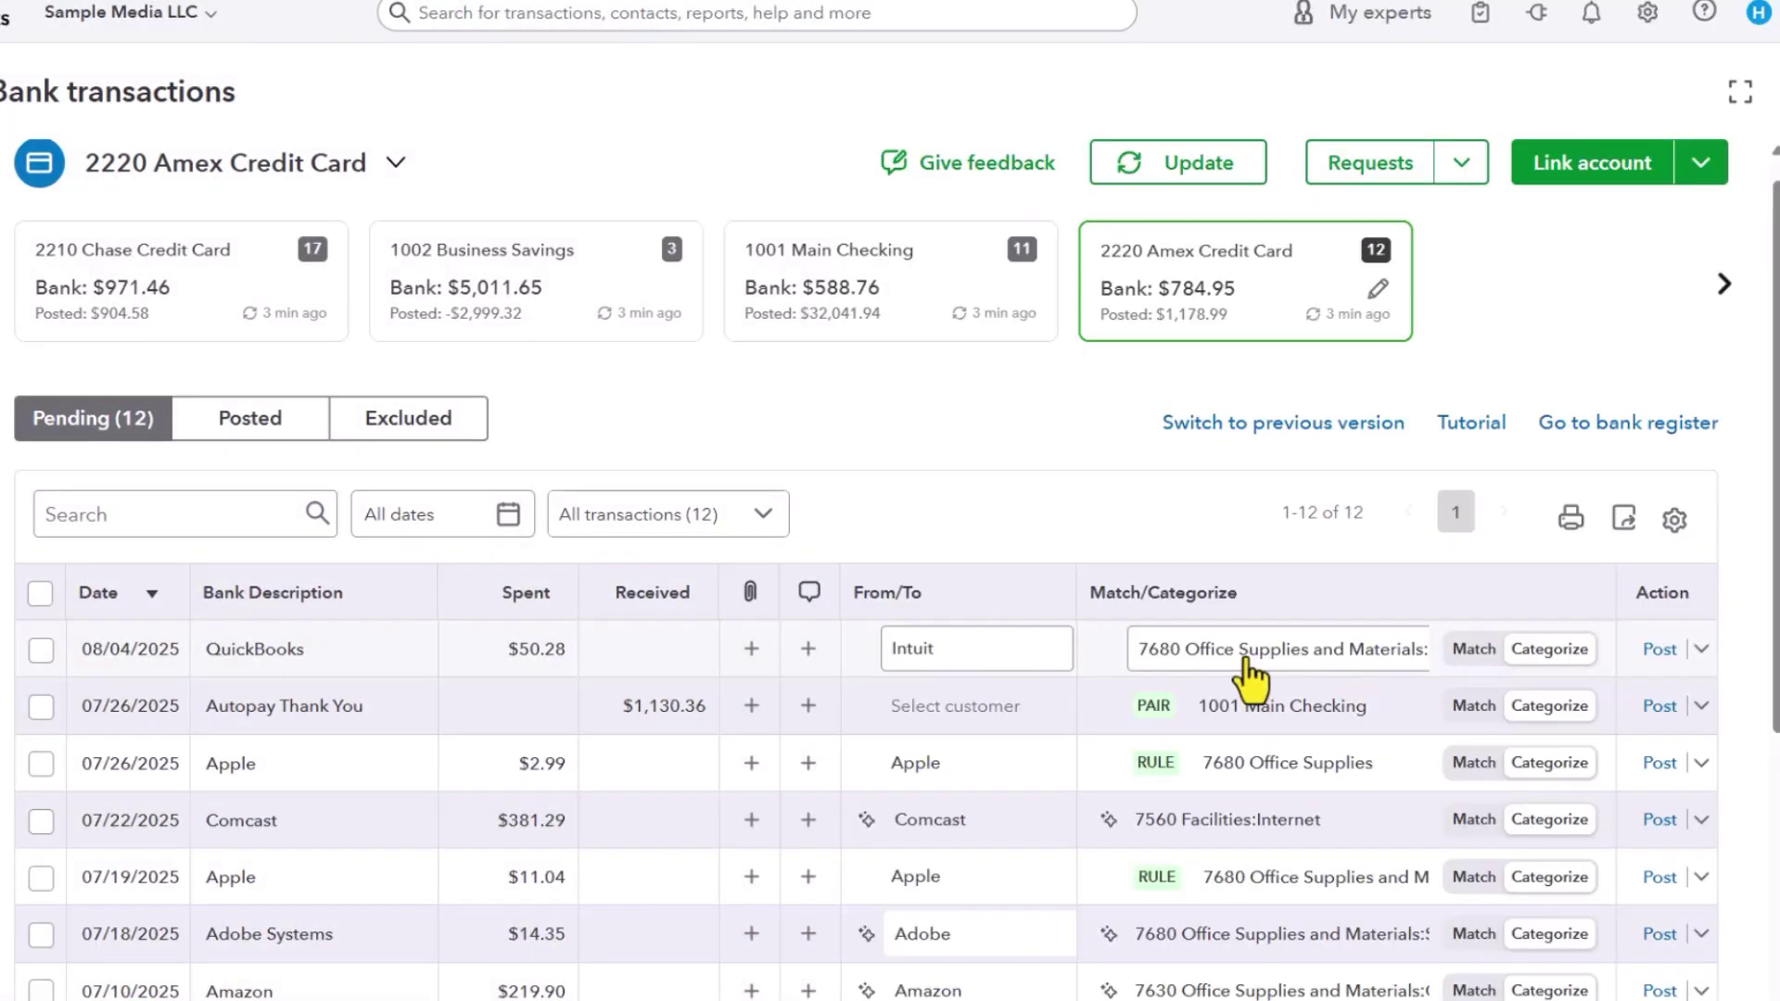
# Check other possible matches for the 08/04/2025 QuickBooks charge, set it back to Categorize and post it
pyautogui.click(1475, 660)
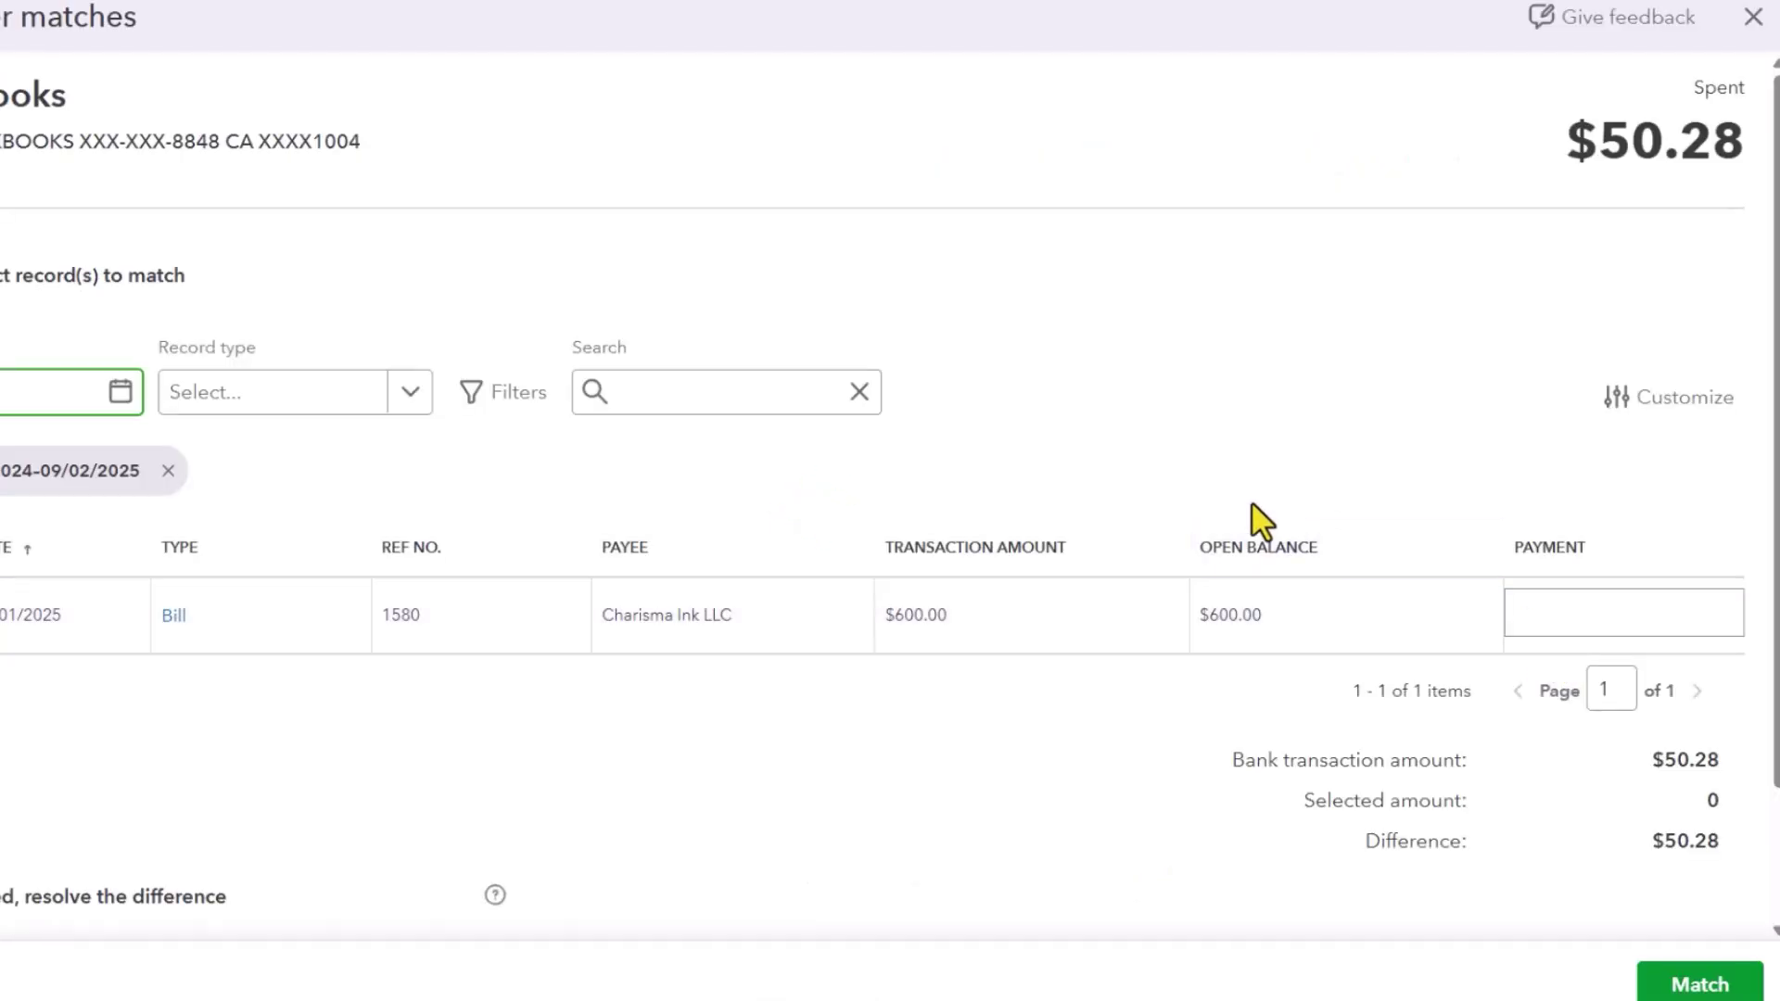
pyautogui.click(1751, 19)
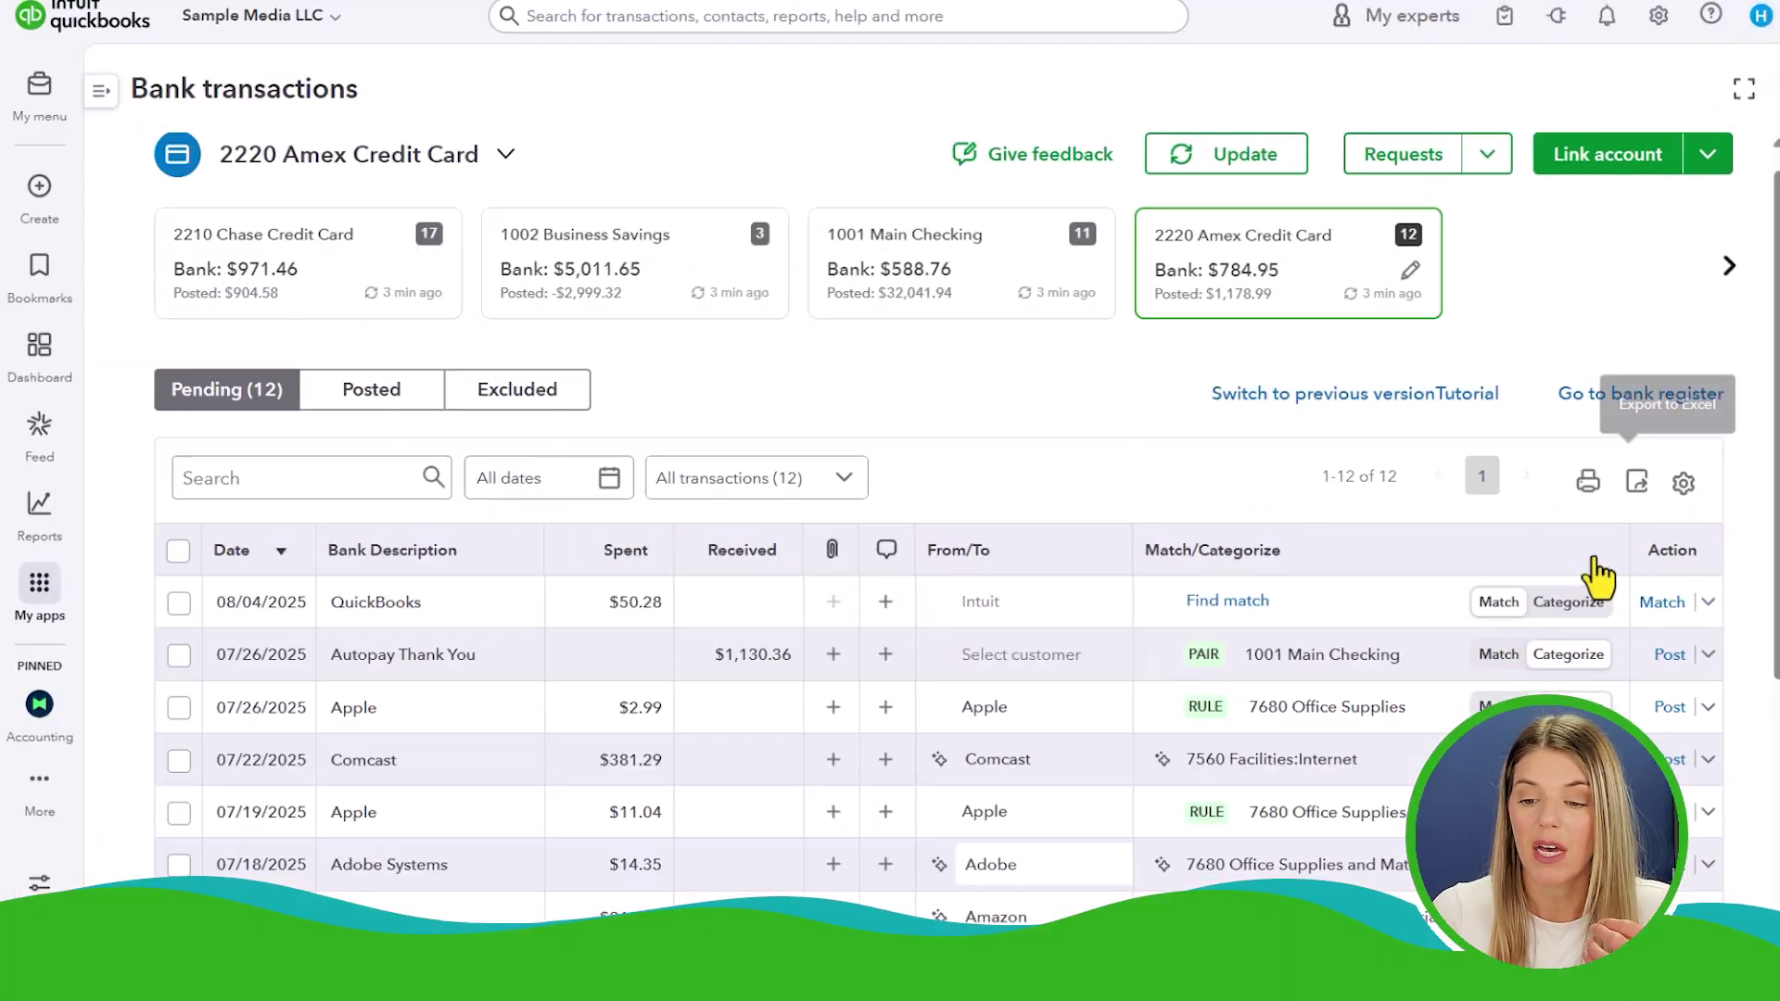
pyautogui.click(1568, 602)
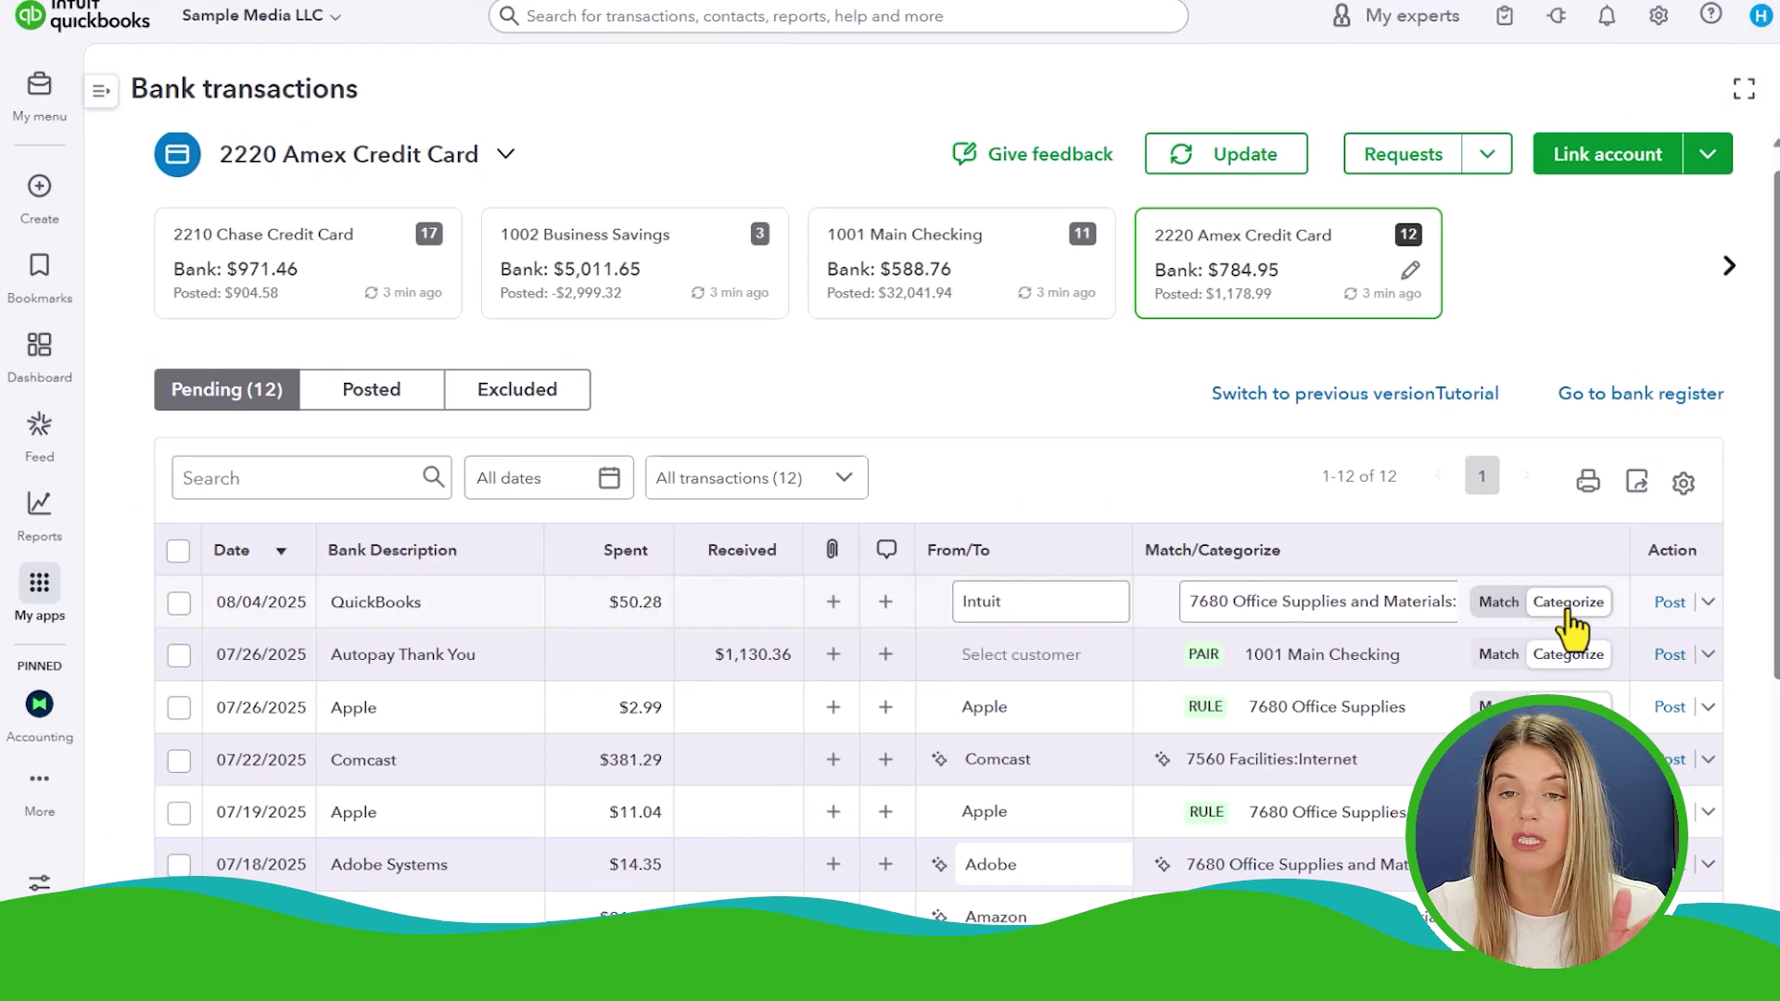
pyautogui.click(1670, 603)
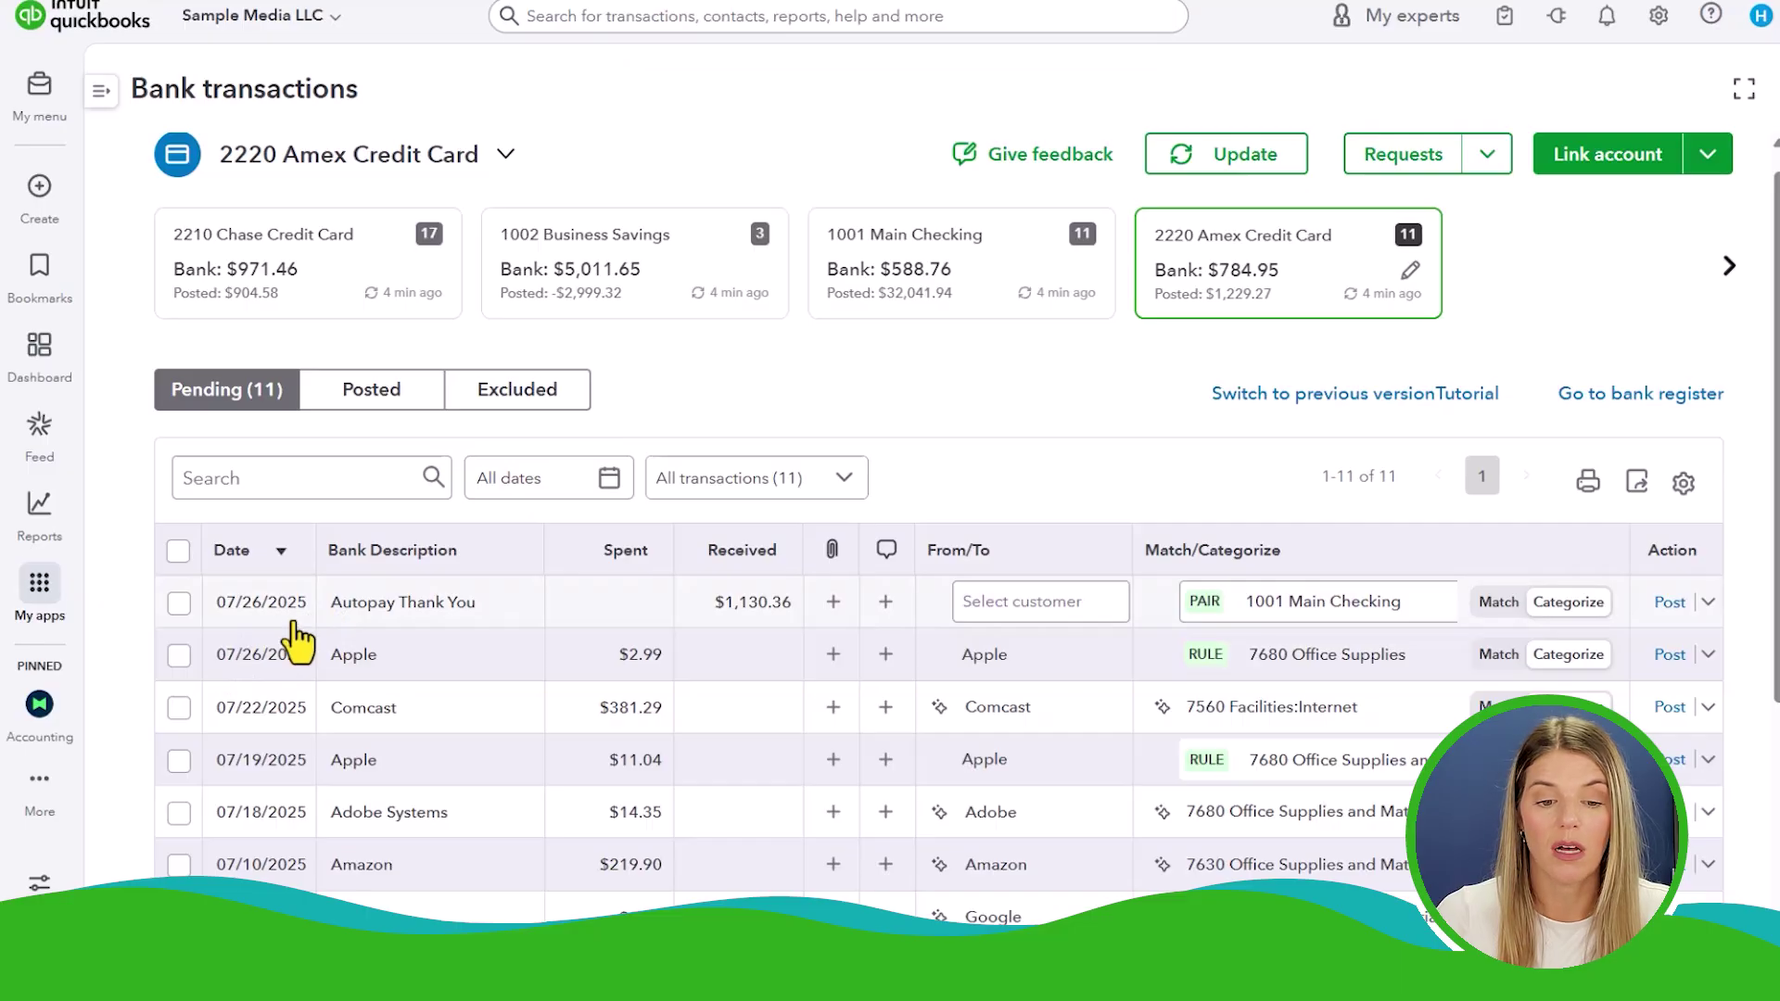
# Post the 07/26/2025 Autopay Thank You payment as paired with 1001 Main Checking
pyautogui.moveTo(373, 619)
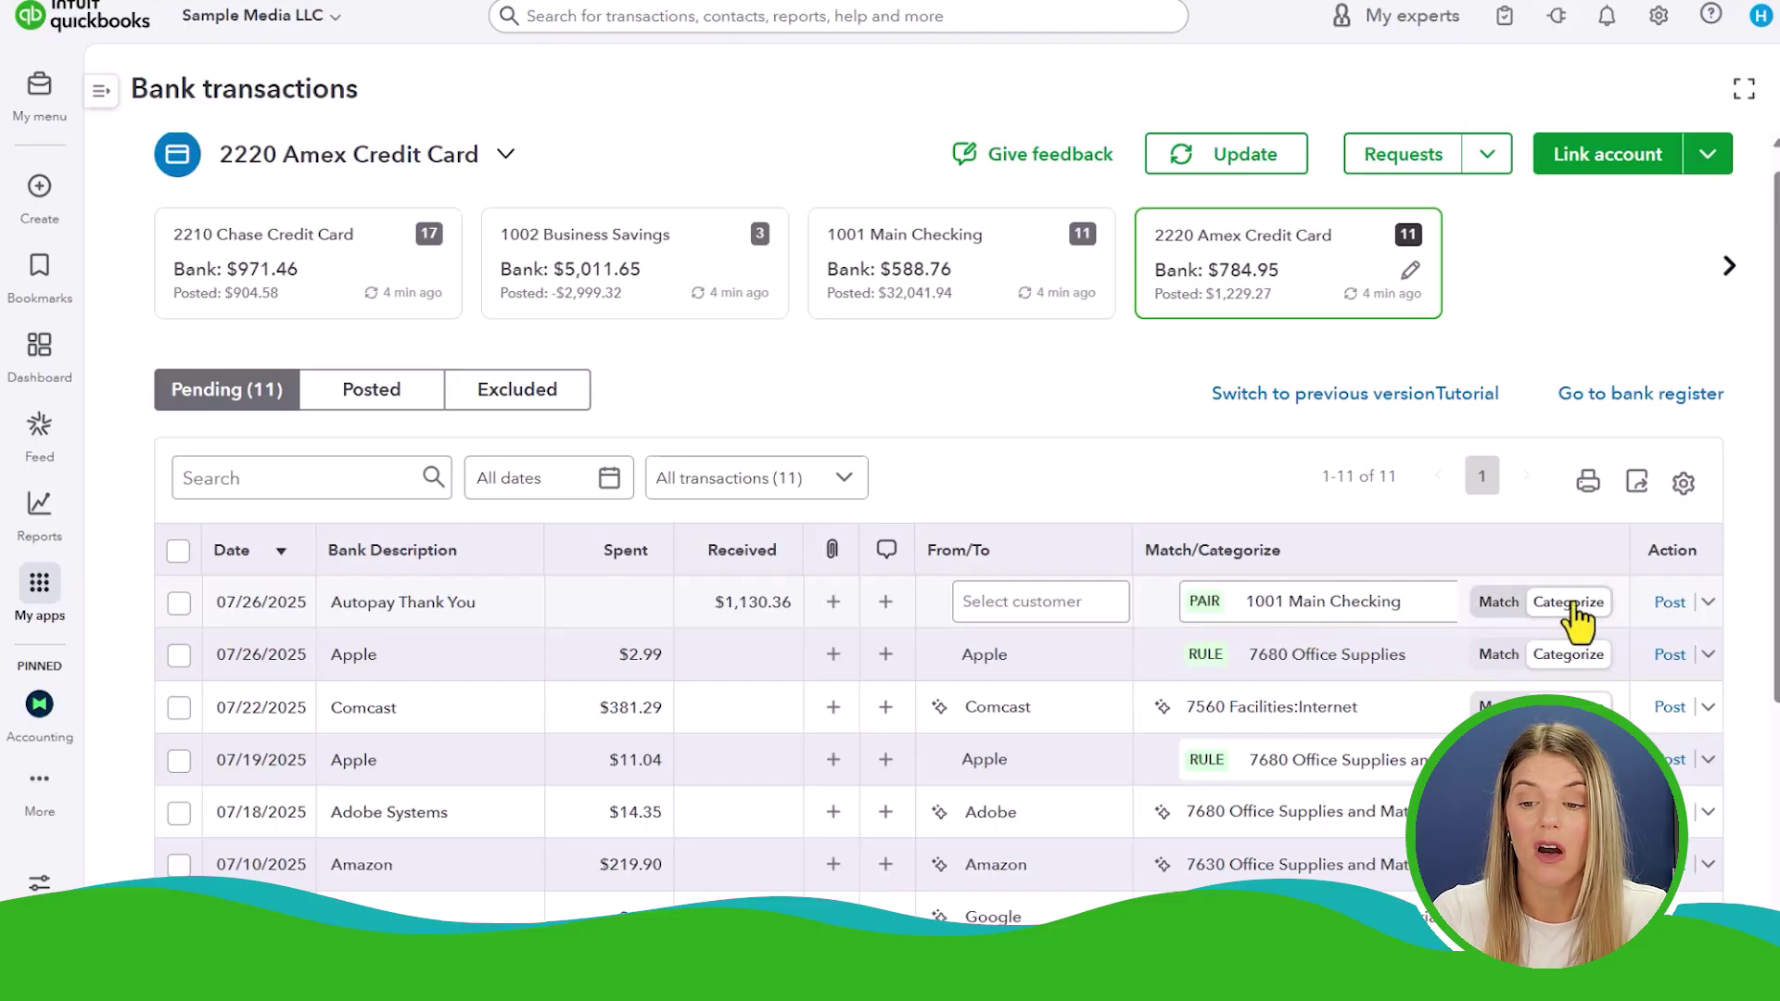
pyautogui.click(1668, 604)
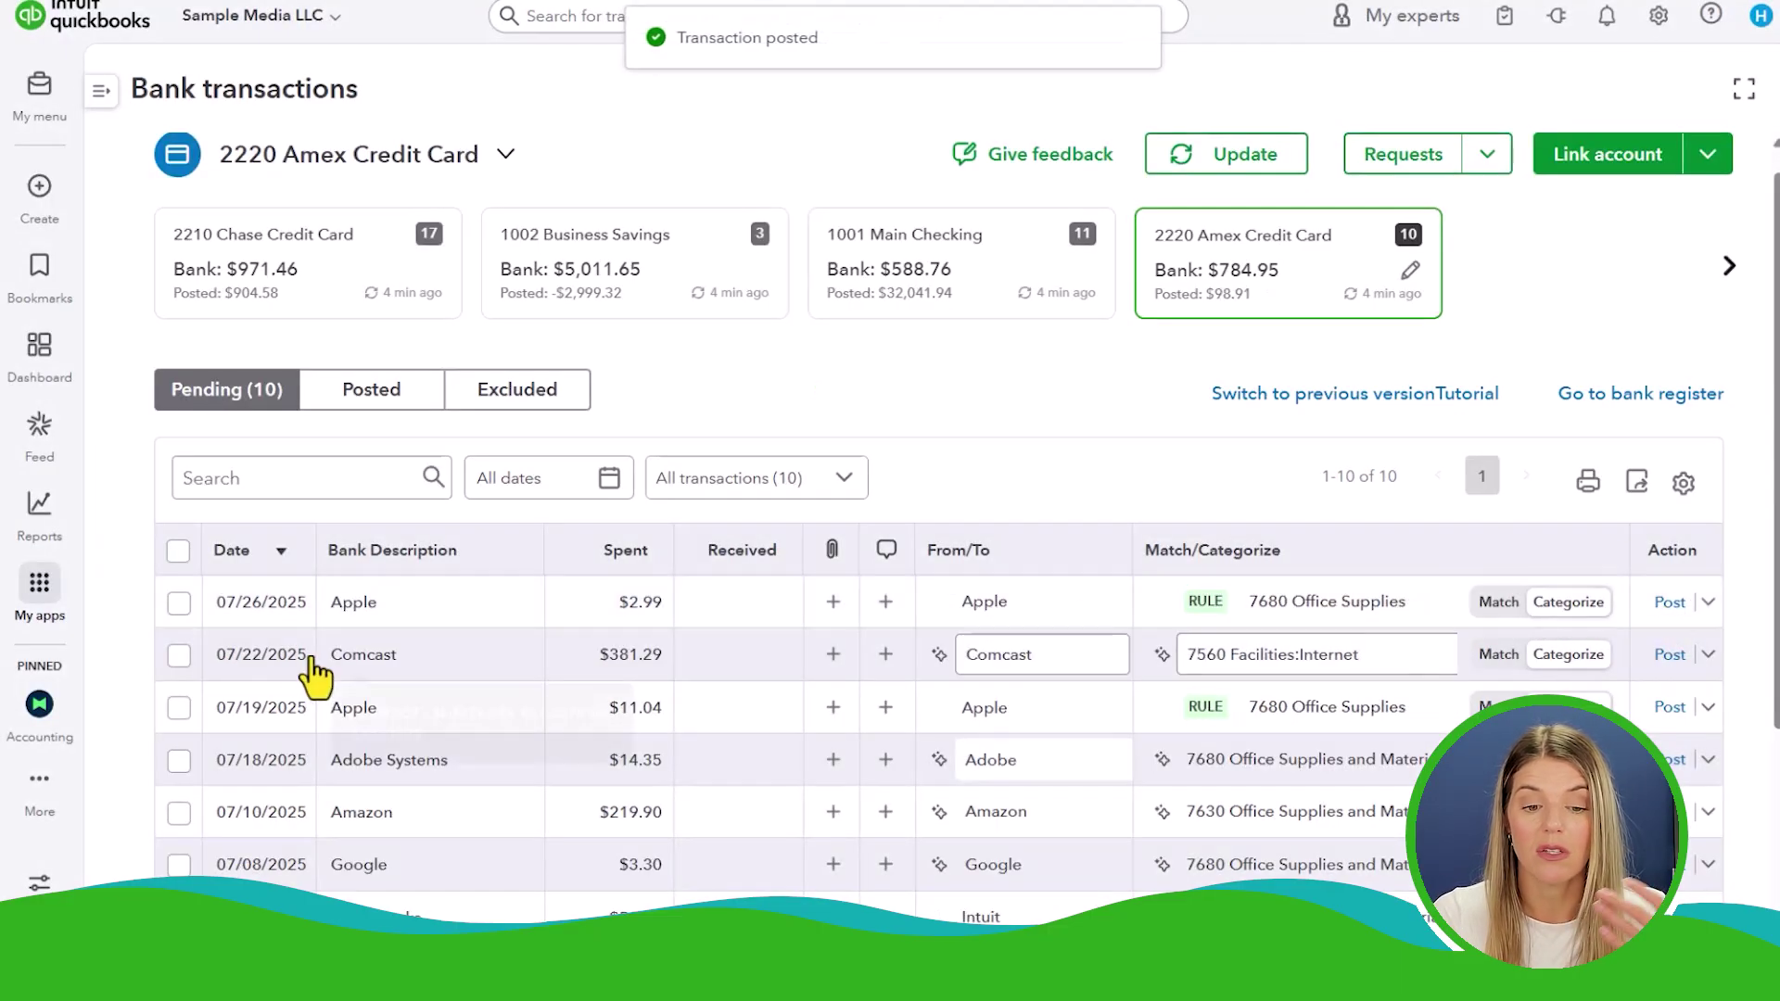
# Look through the remaining pending Amex transactions and open the account's bank register
pyautogui.moveTo(407, 788)
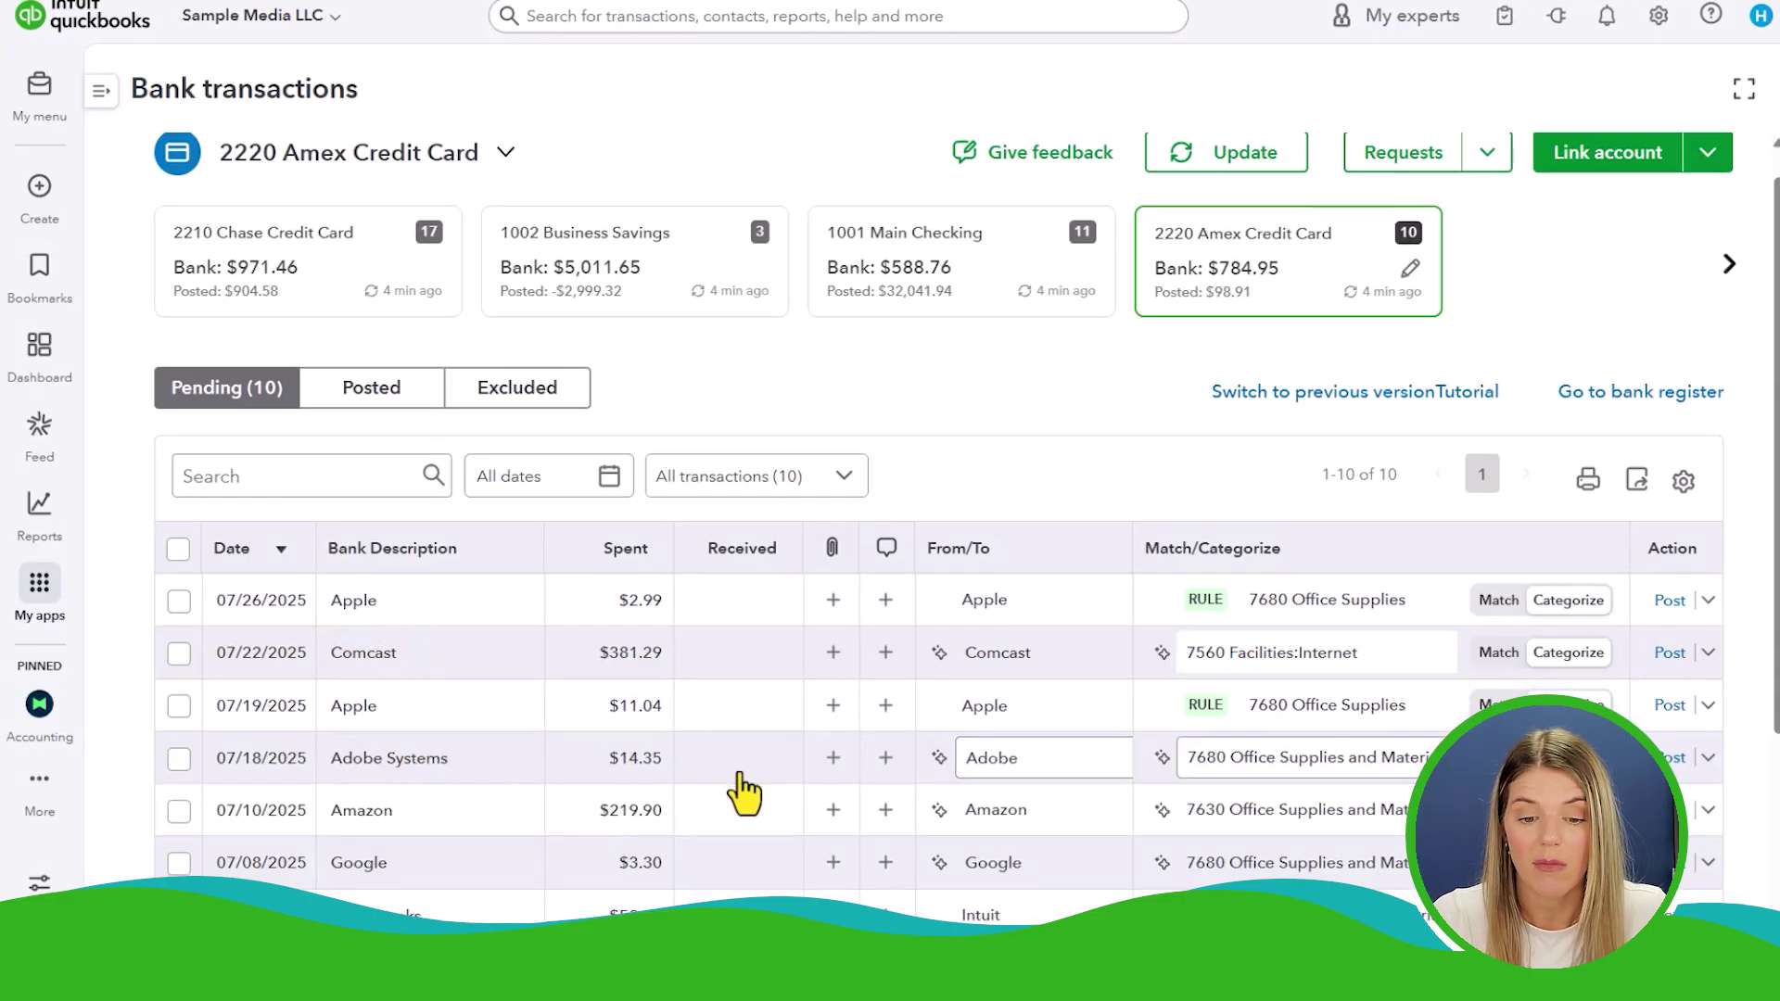
pyautogui.scroll(-2, 742, 791)
pyautogui.scroll(-1, 742, 791)
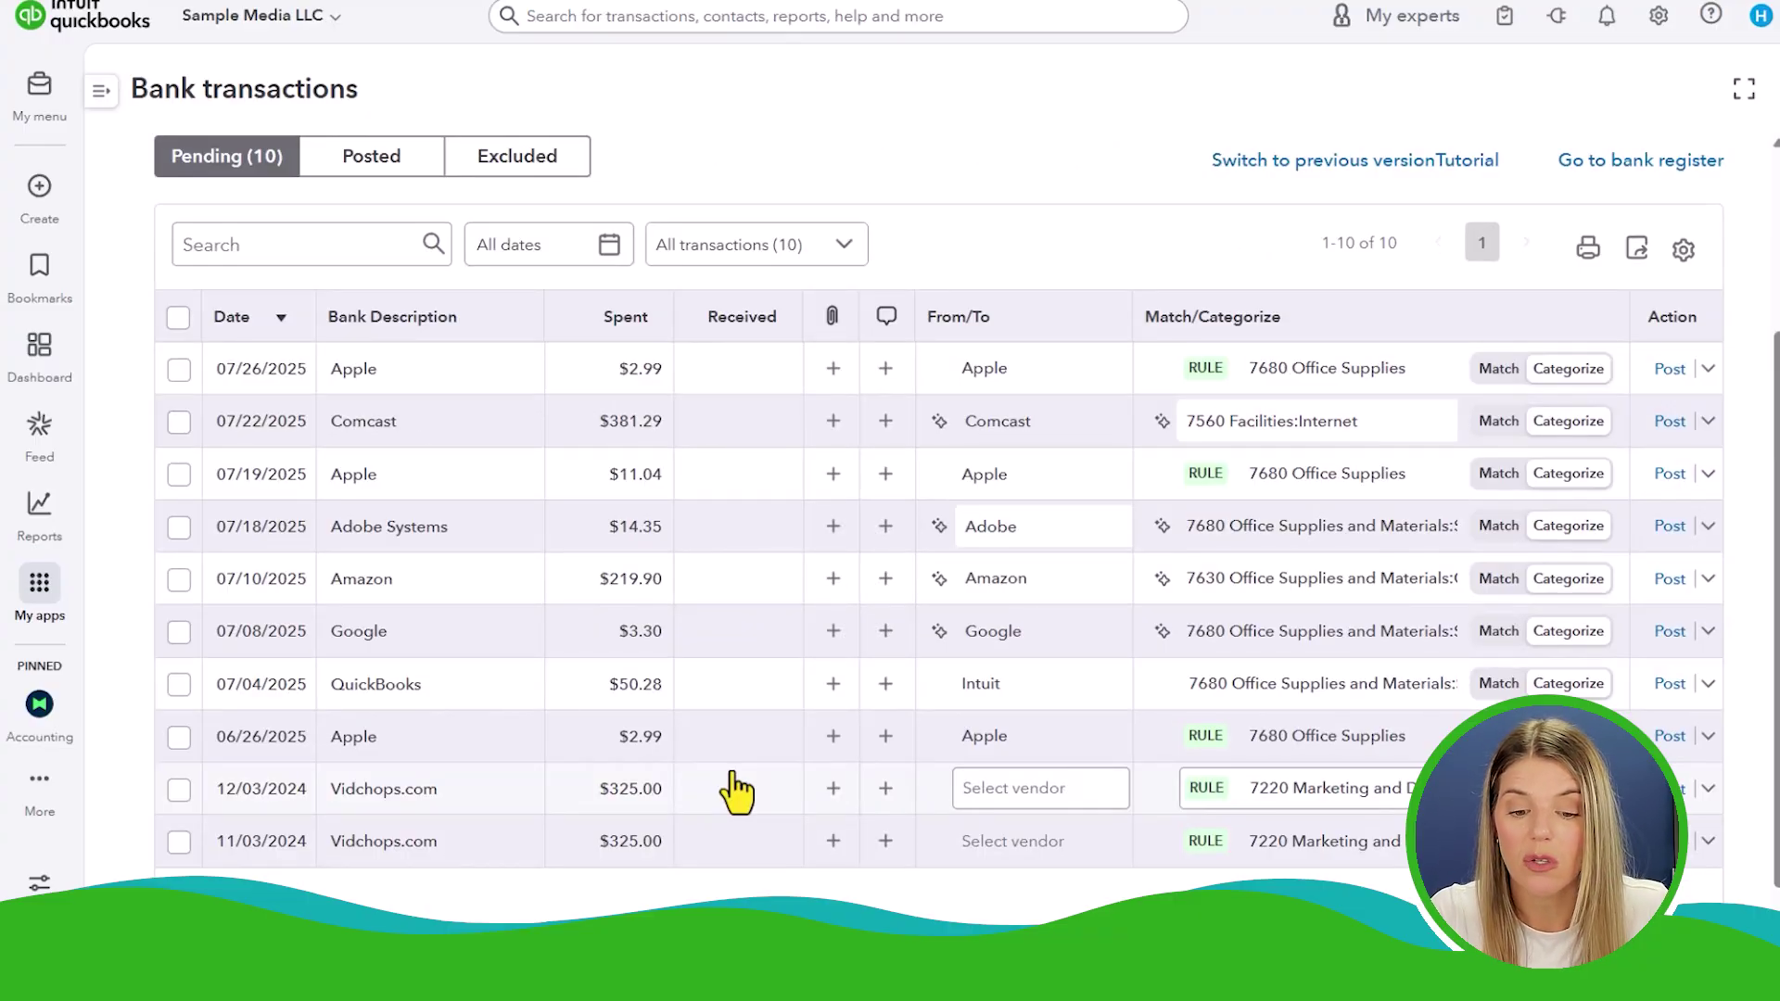
pyautogui.scroll(3, 723, 823)
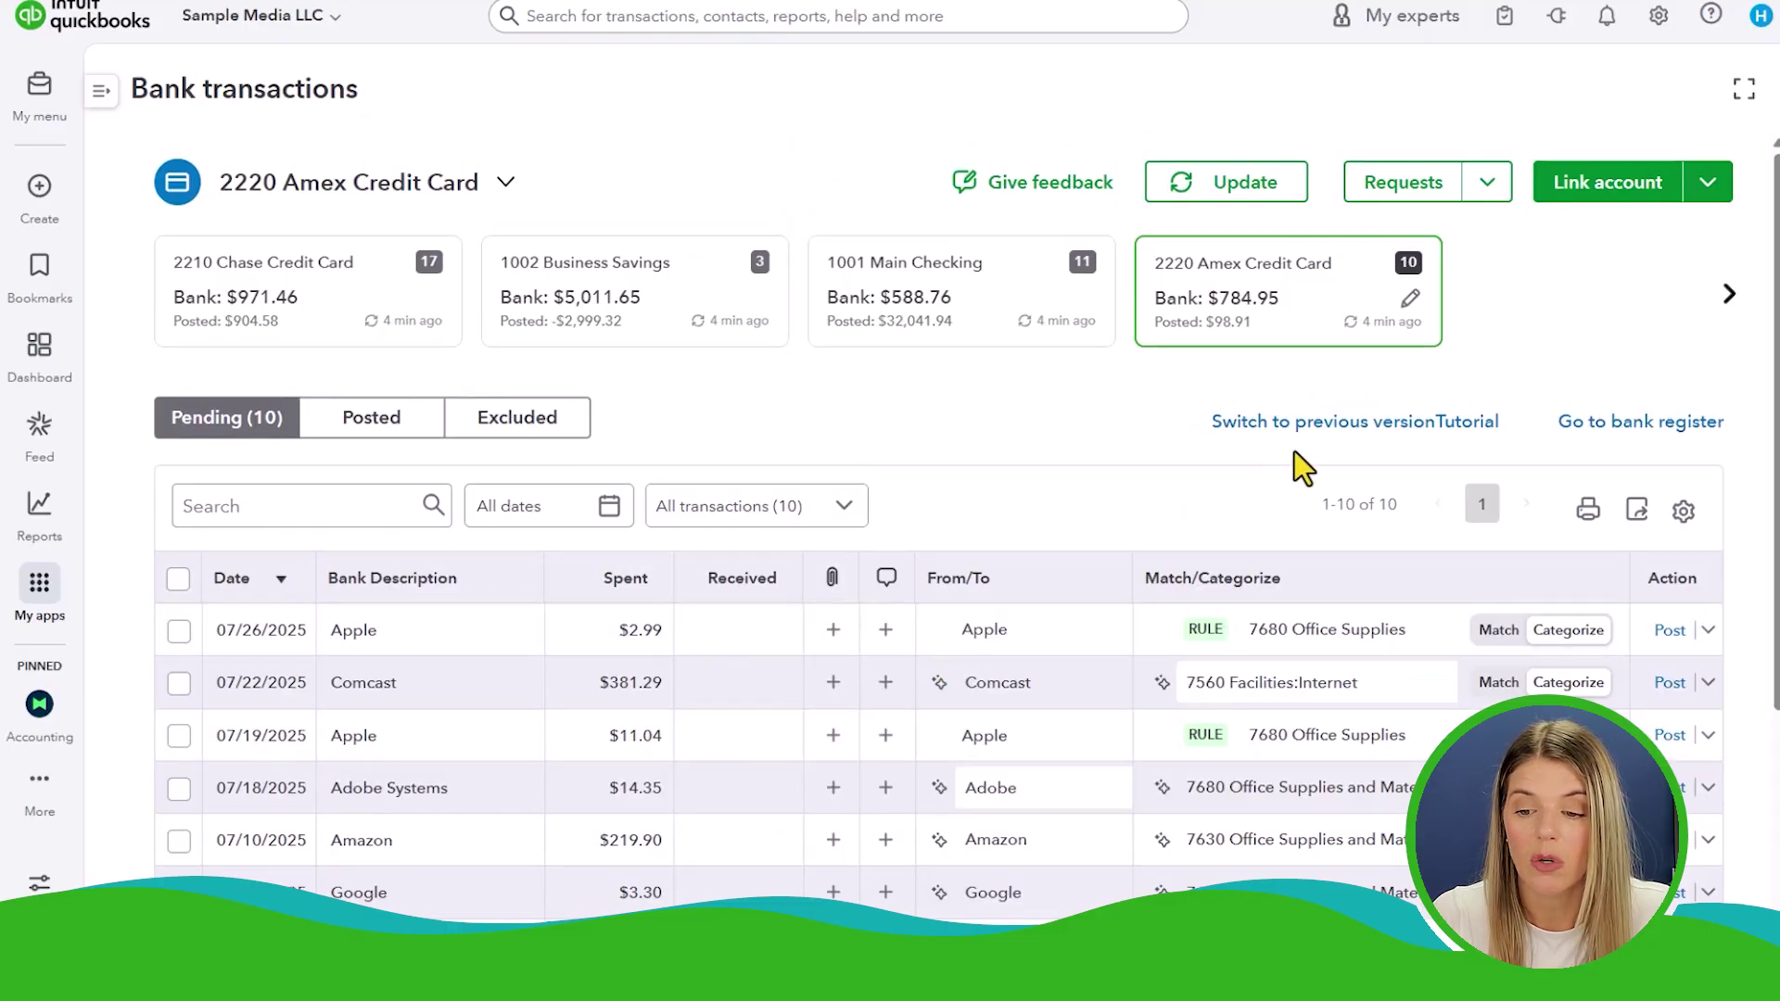
pyautogui.click(1594, 425)
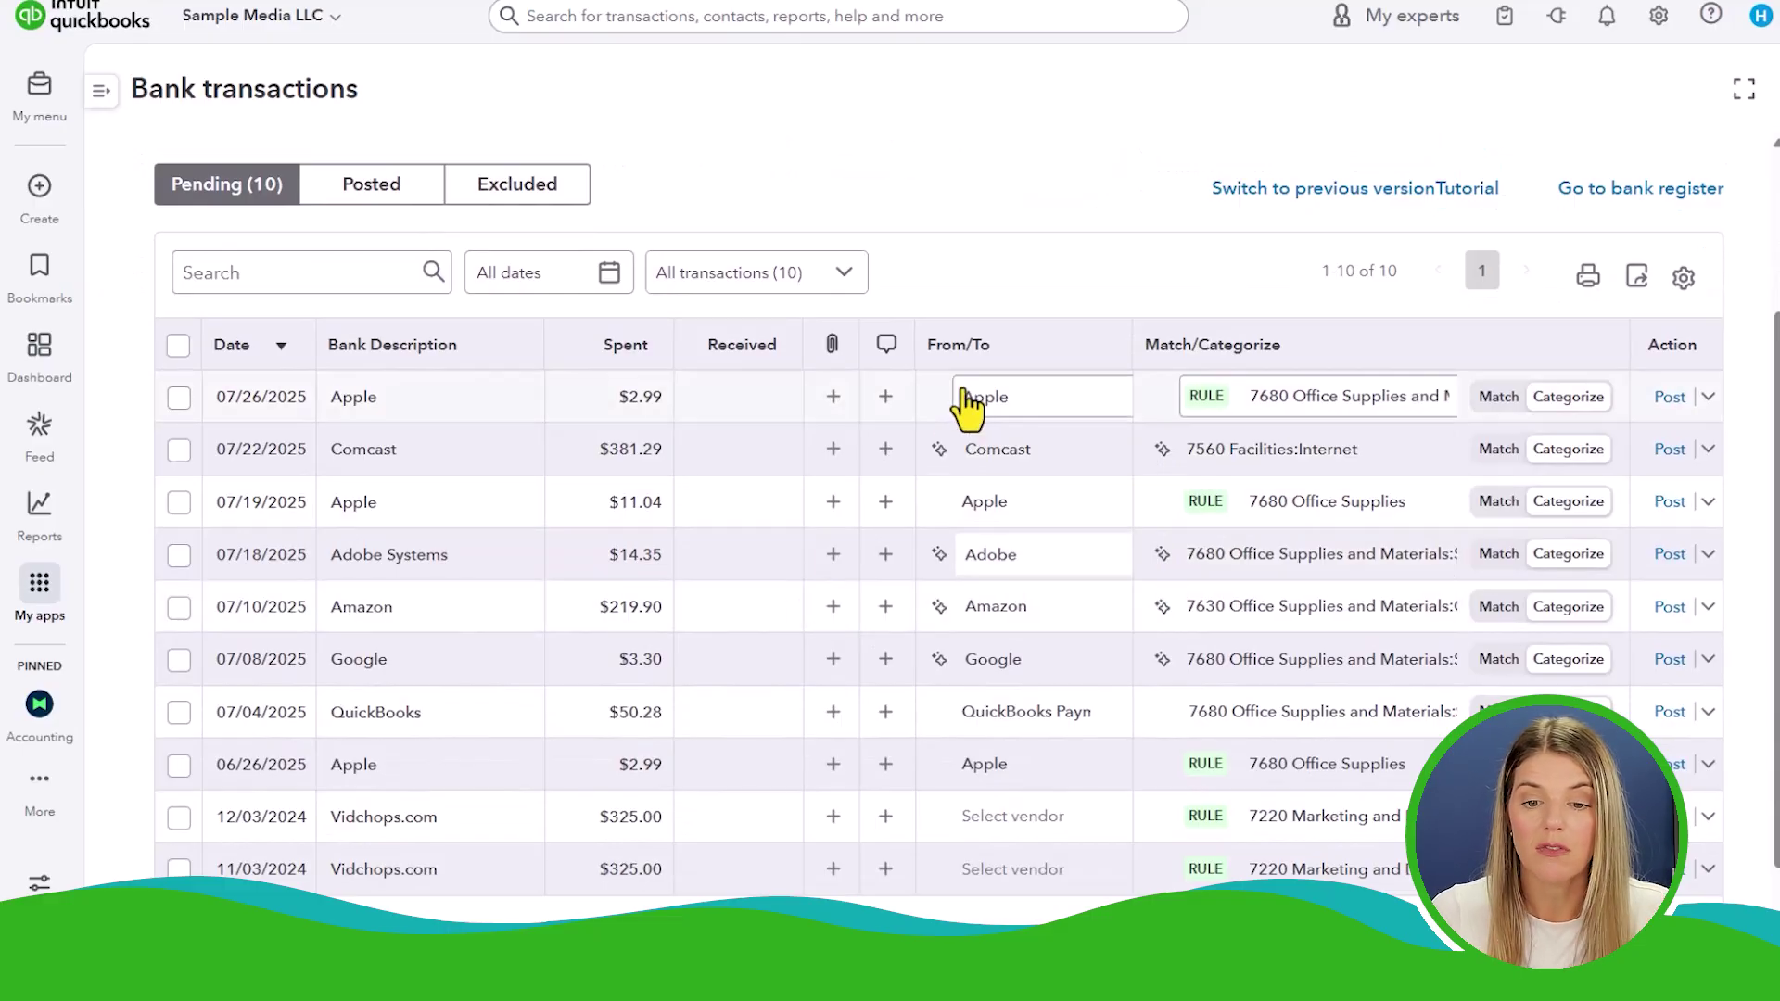
# Read the explanation of the category suggested for the 07/22/2025 Comcast transaction, then dismiss it
pyautogui.click(1161, 449)
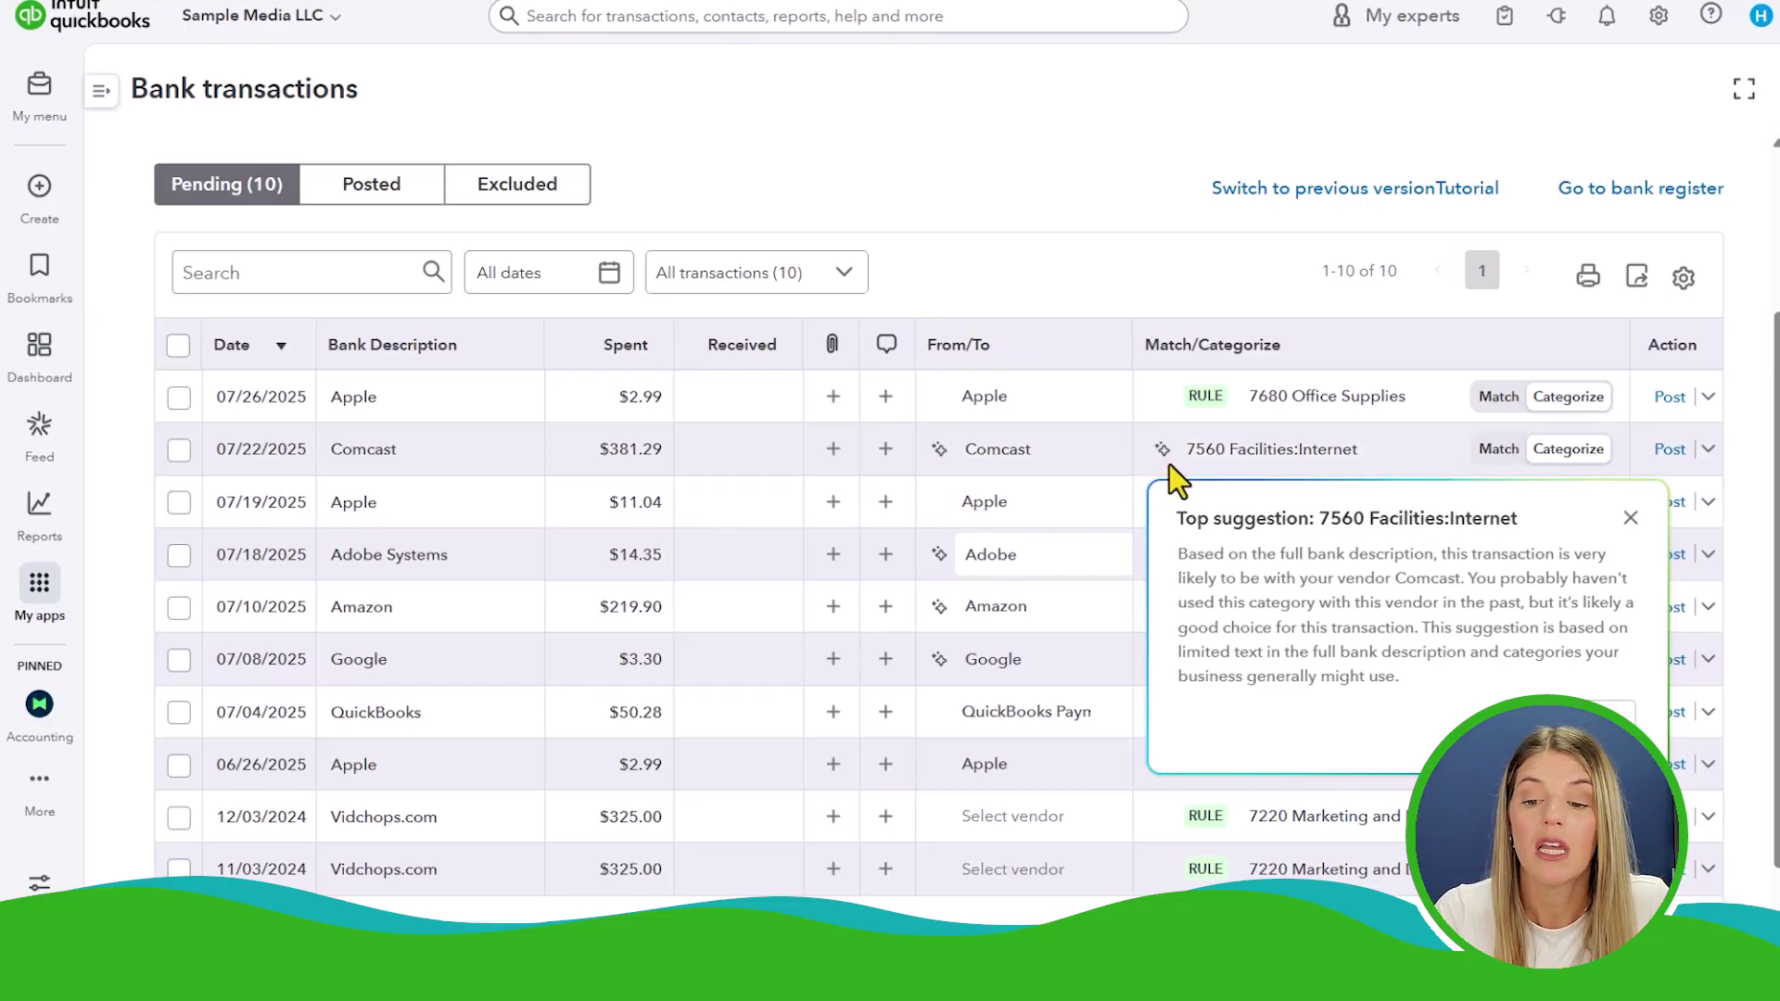
pyautogui.click(1631, 517)
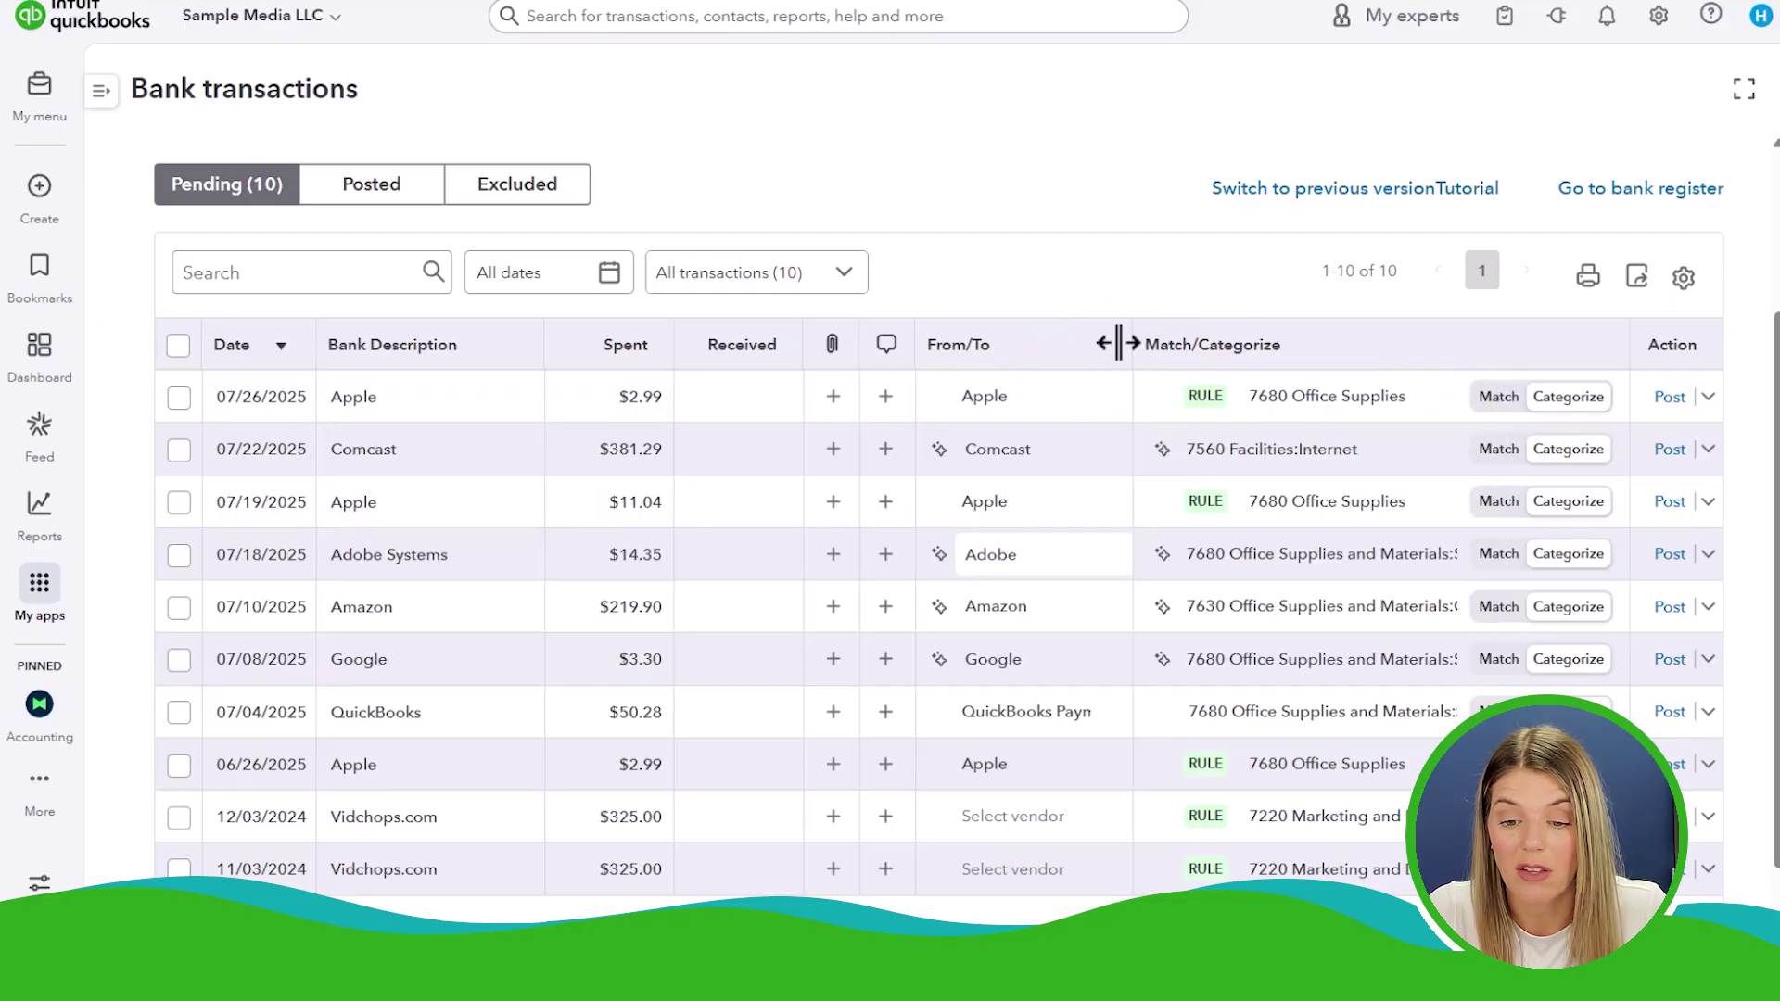
# Widen the Match/Categorize column and post the 07/26/2025 Apple and 07/22/2025 Comcast transactions
pyautogui.moveTo(1118, 343); pyautogui.dragTo(1015, 388)
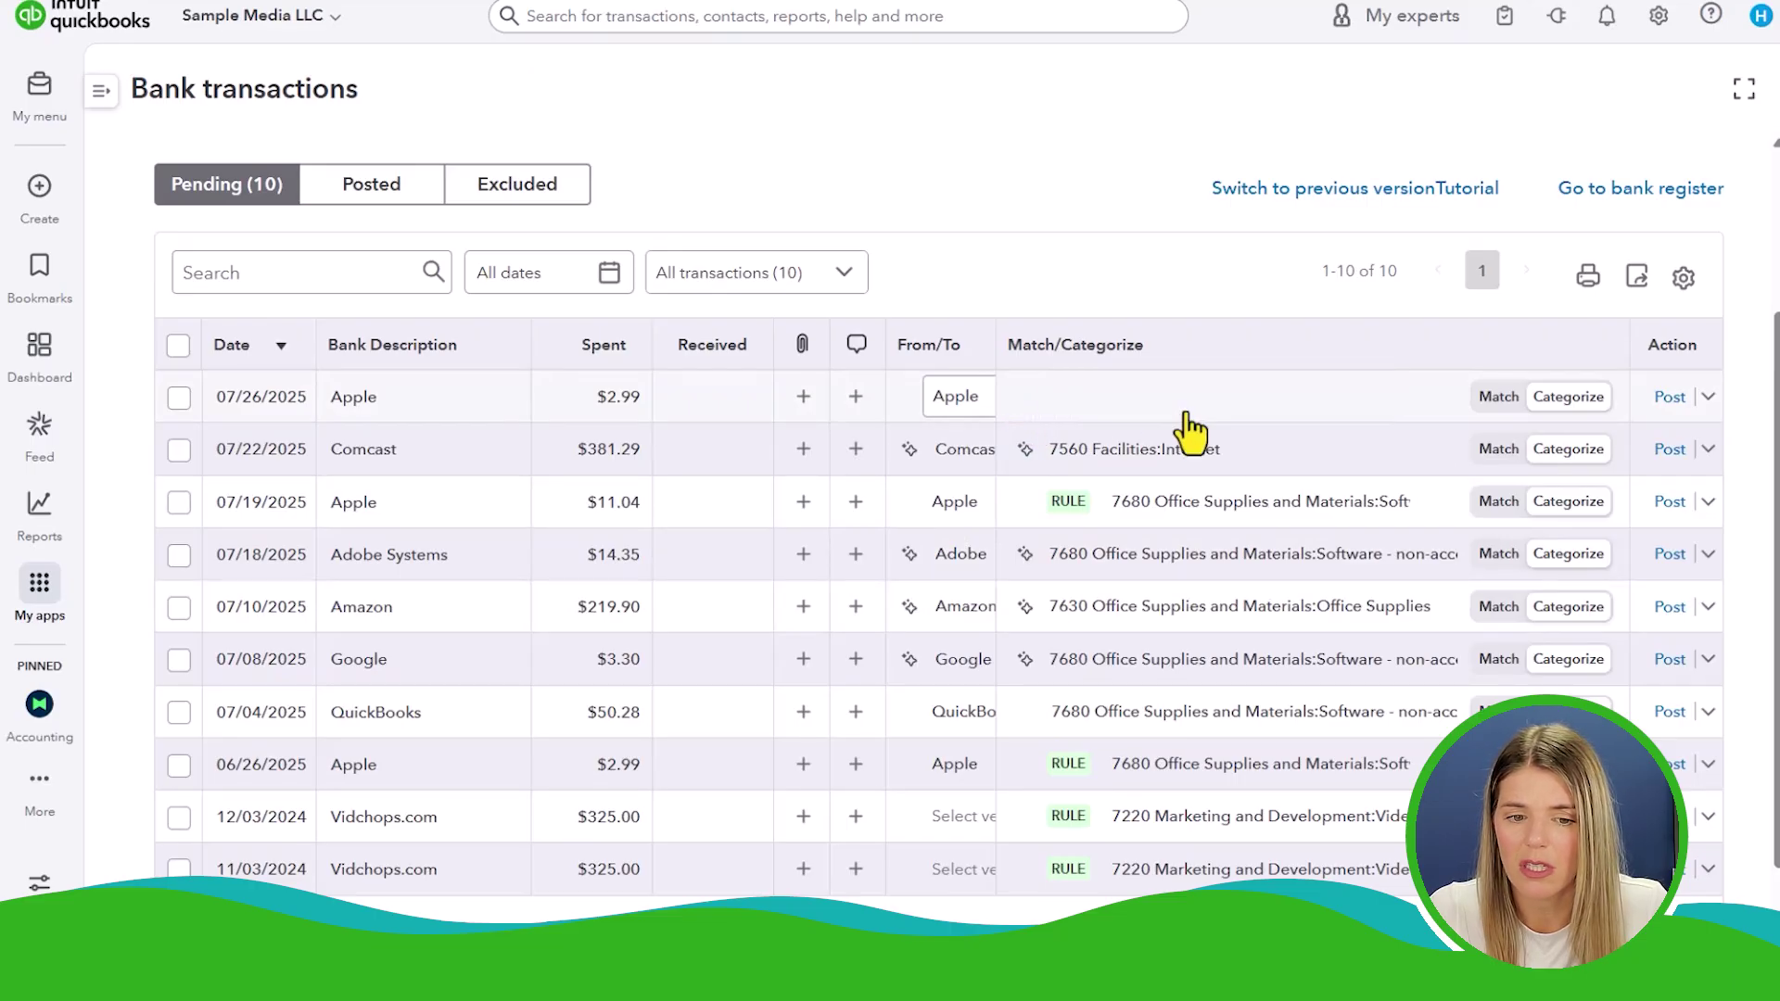
pyautogui.click(1670, 397)
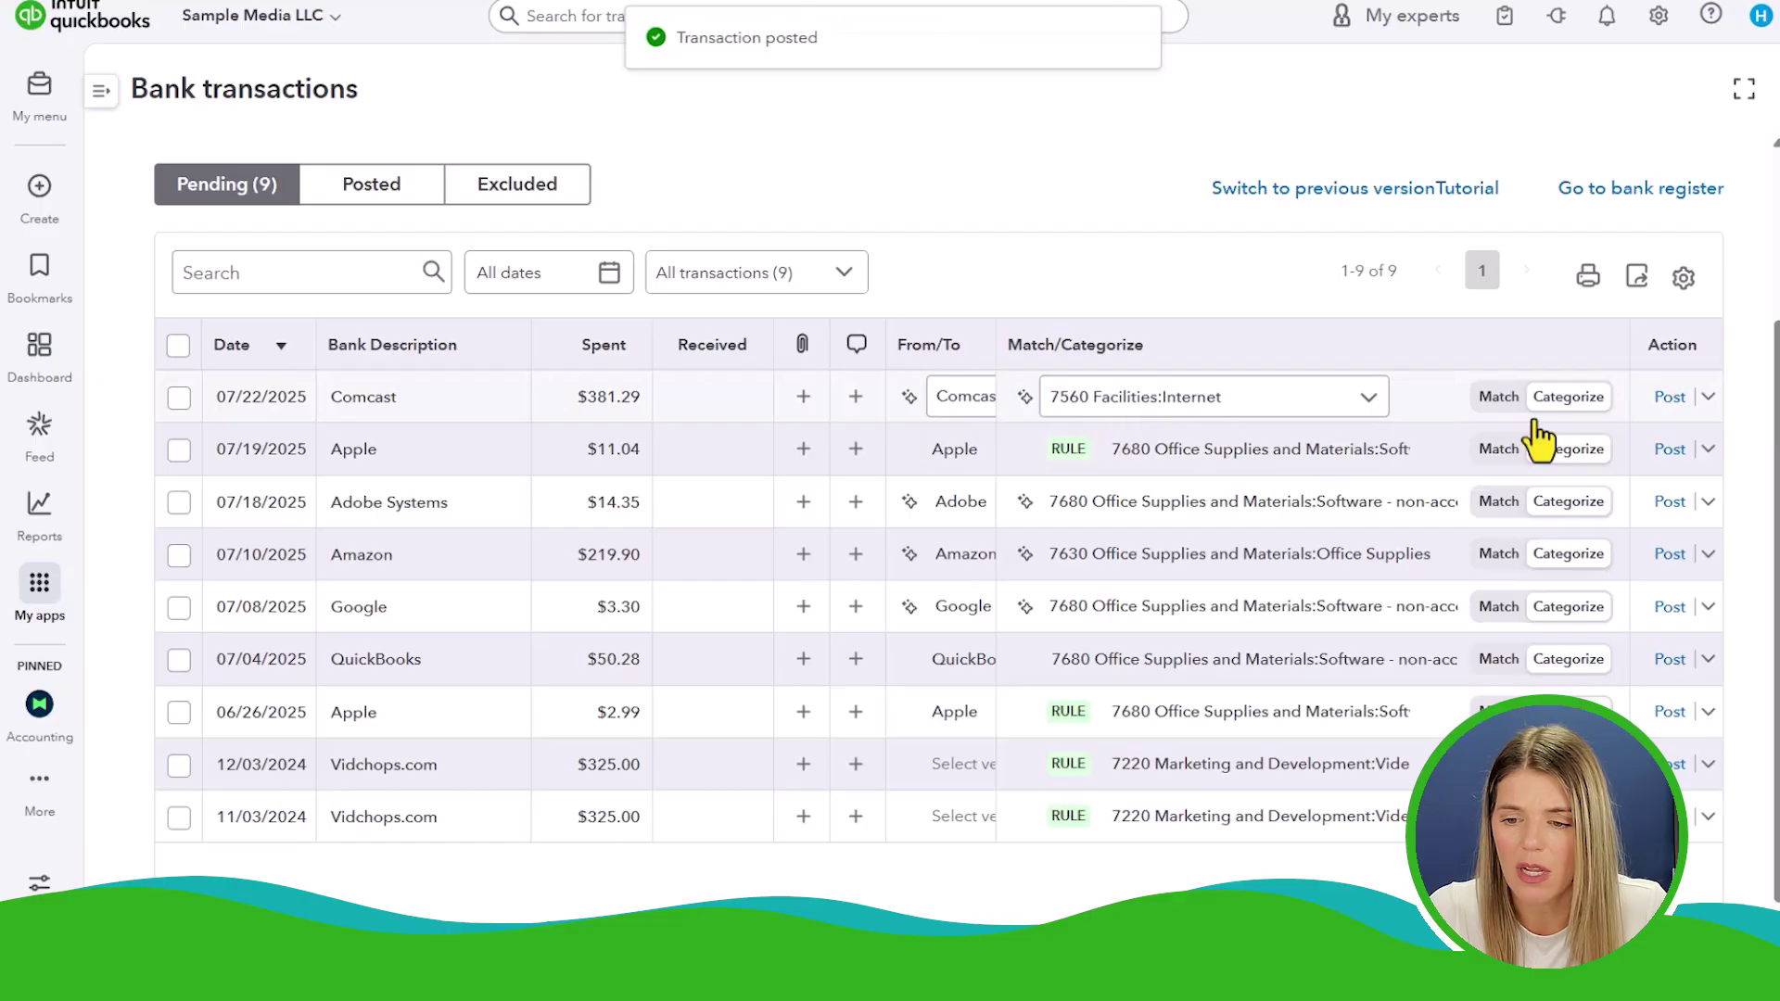
pyautogui.click(1672, 399)
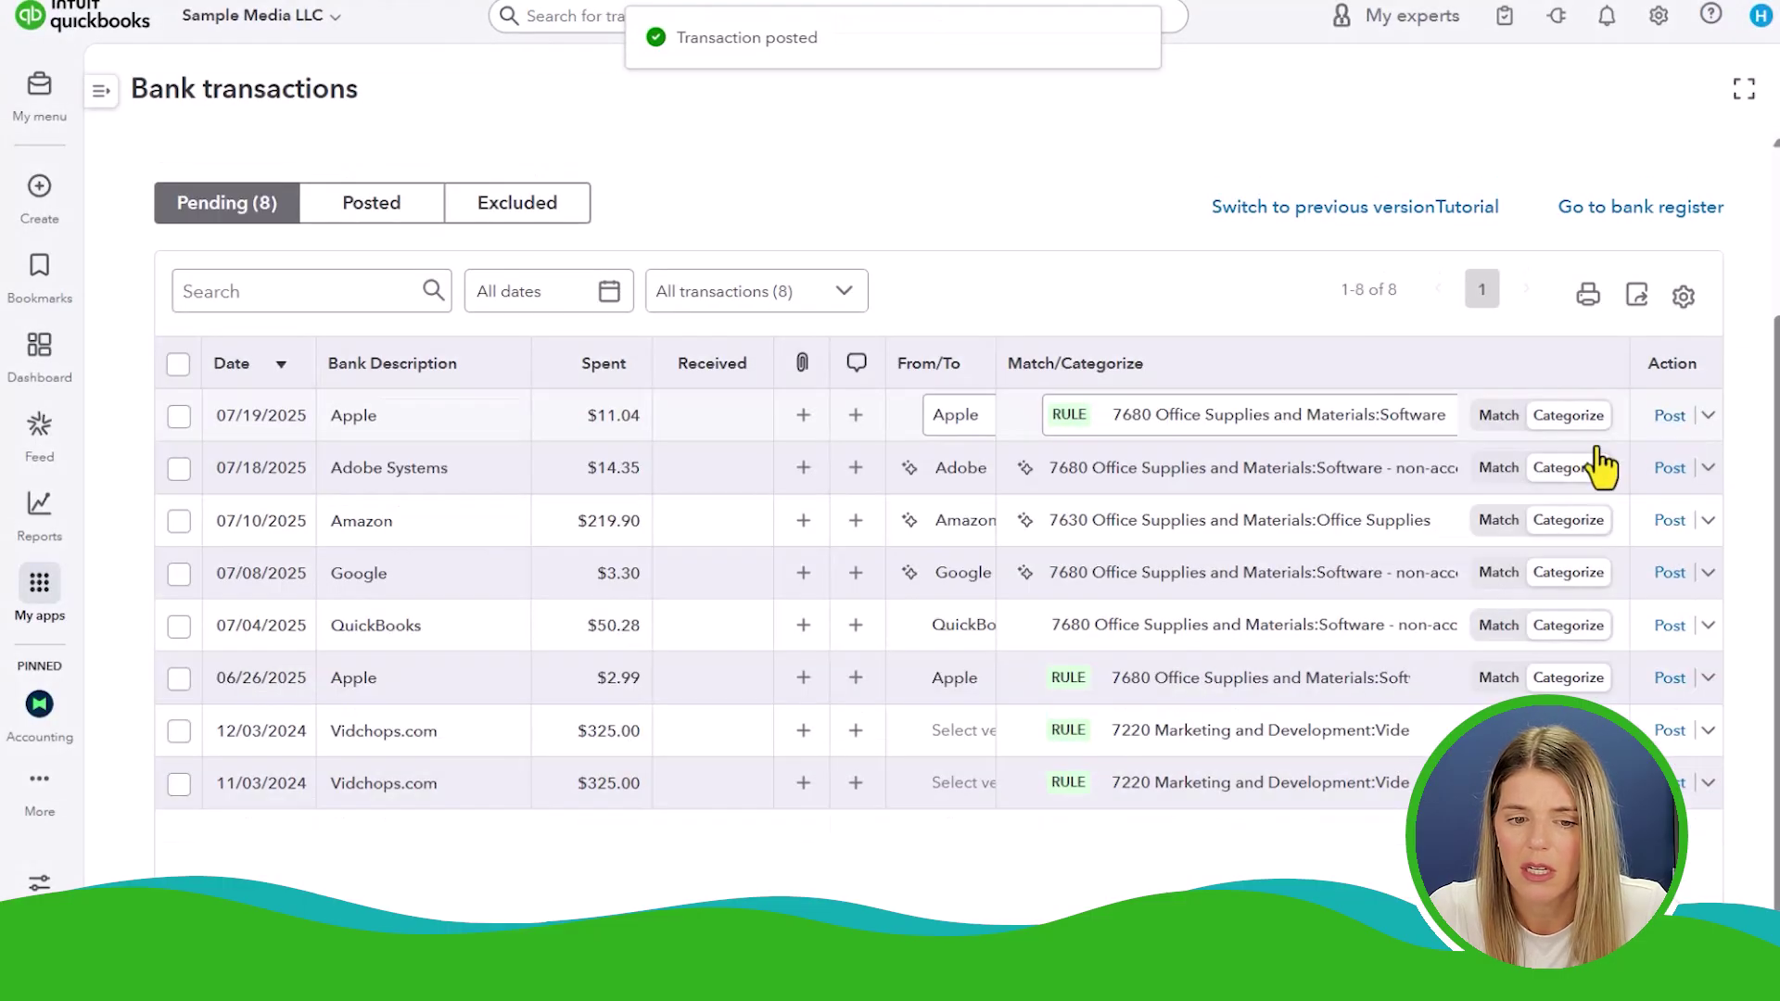
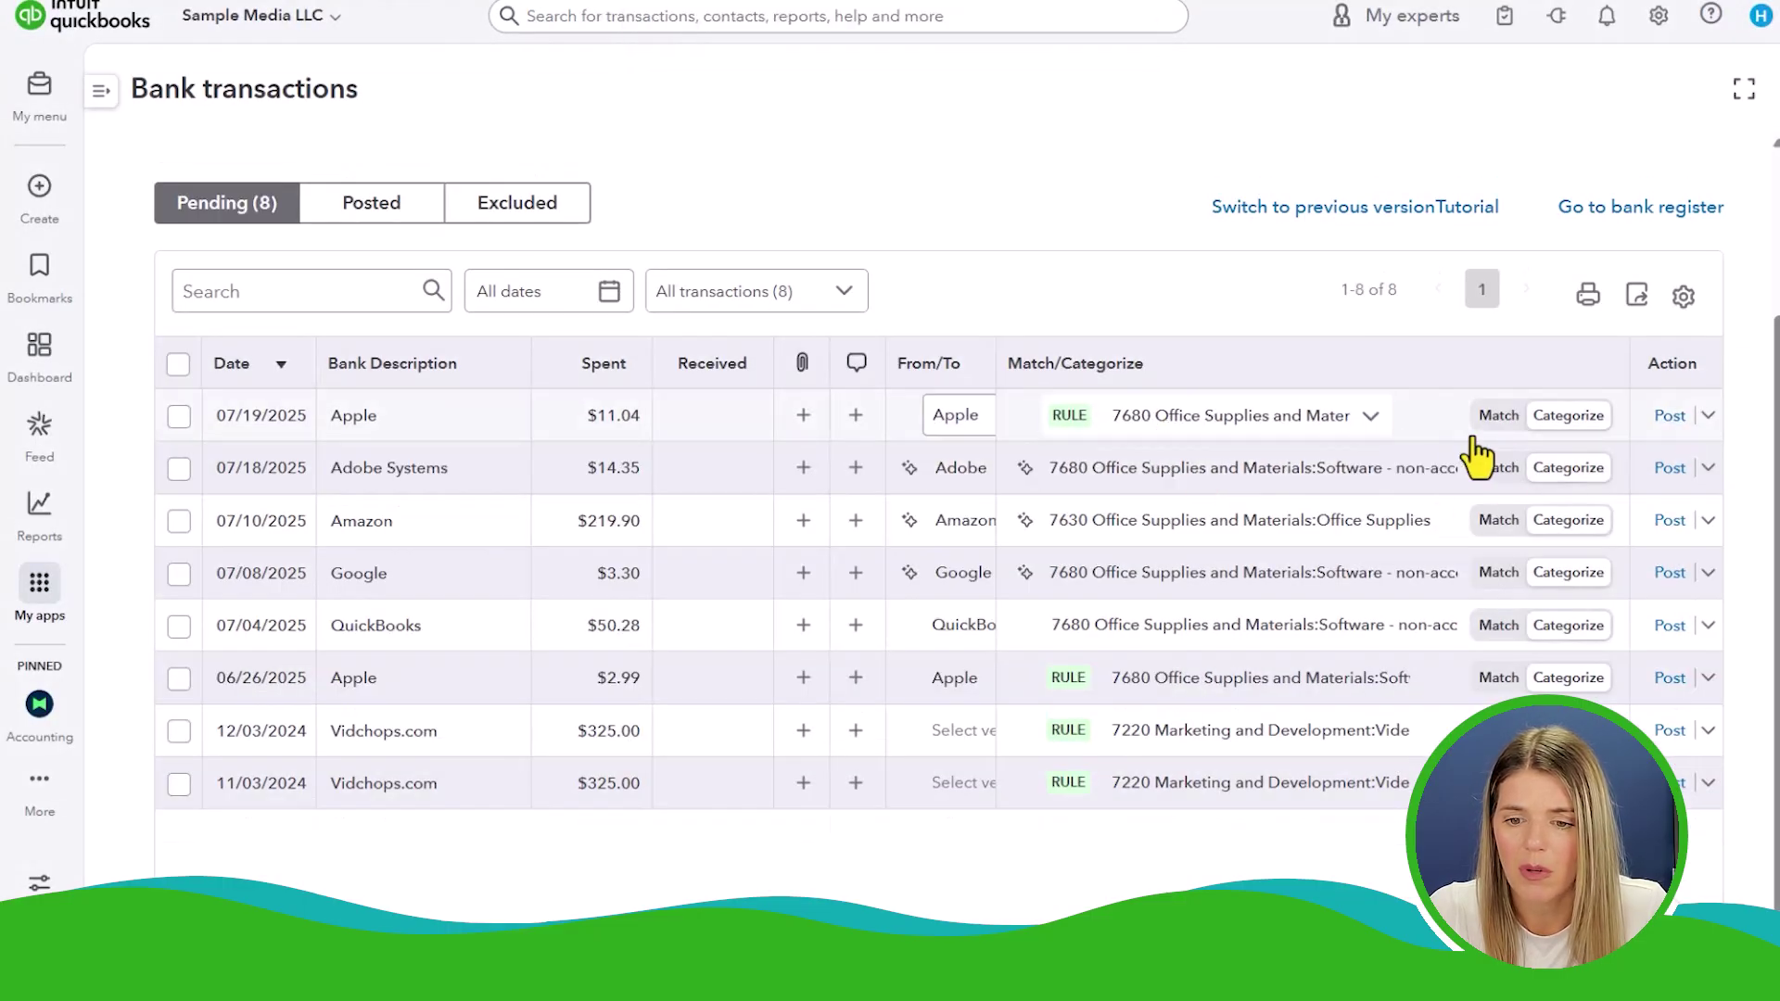
# Post the 07/19/2025 Apple, 07/18/2025 Adobe Systems, 07/10/2025 Amazon, 07/08/2025 Google and 07/04/2025 QuickBooks transactions with their suggested categories
pyautogui.click(1664, 417)
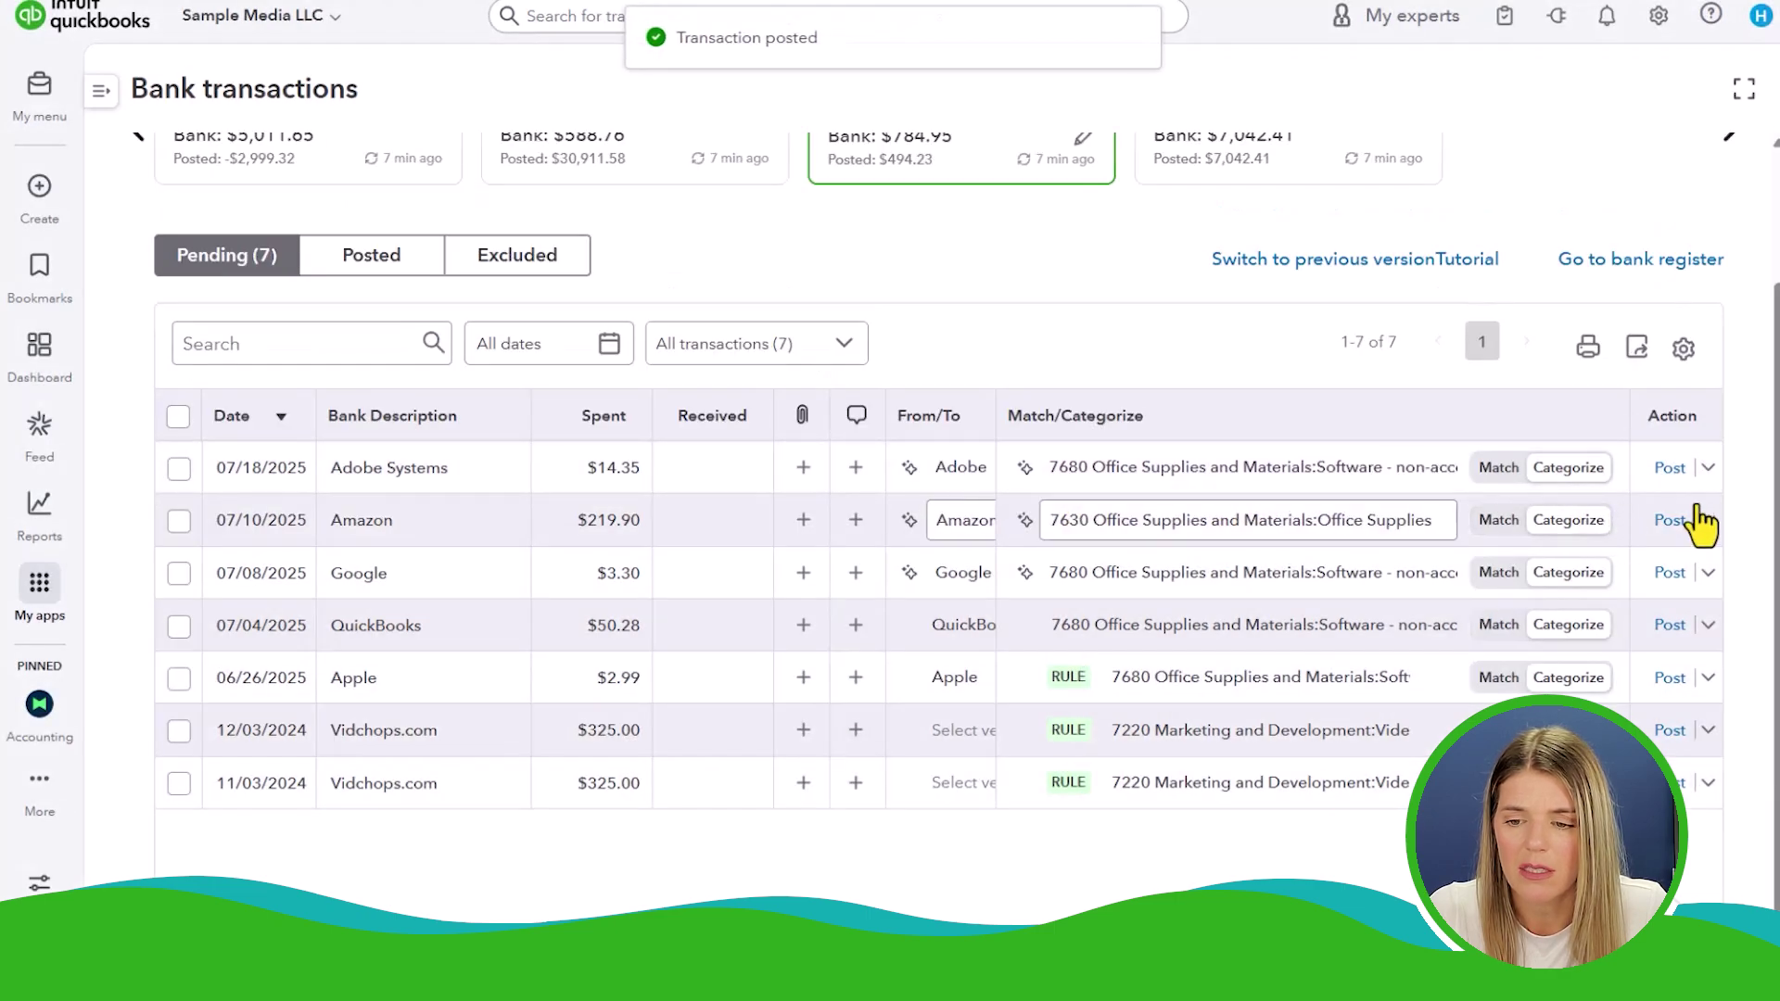
pyautogui.click(1672, 468)
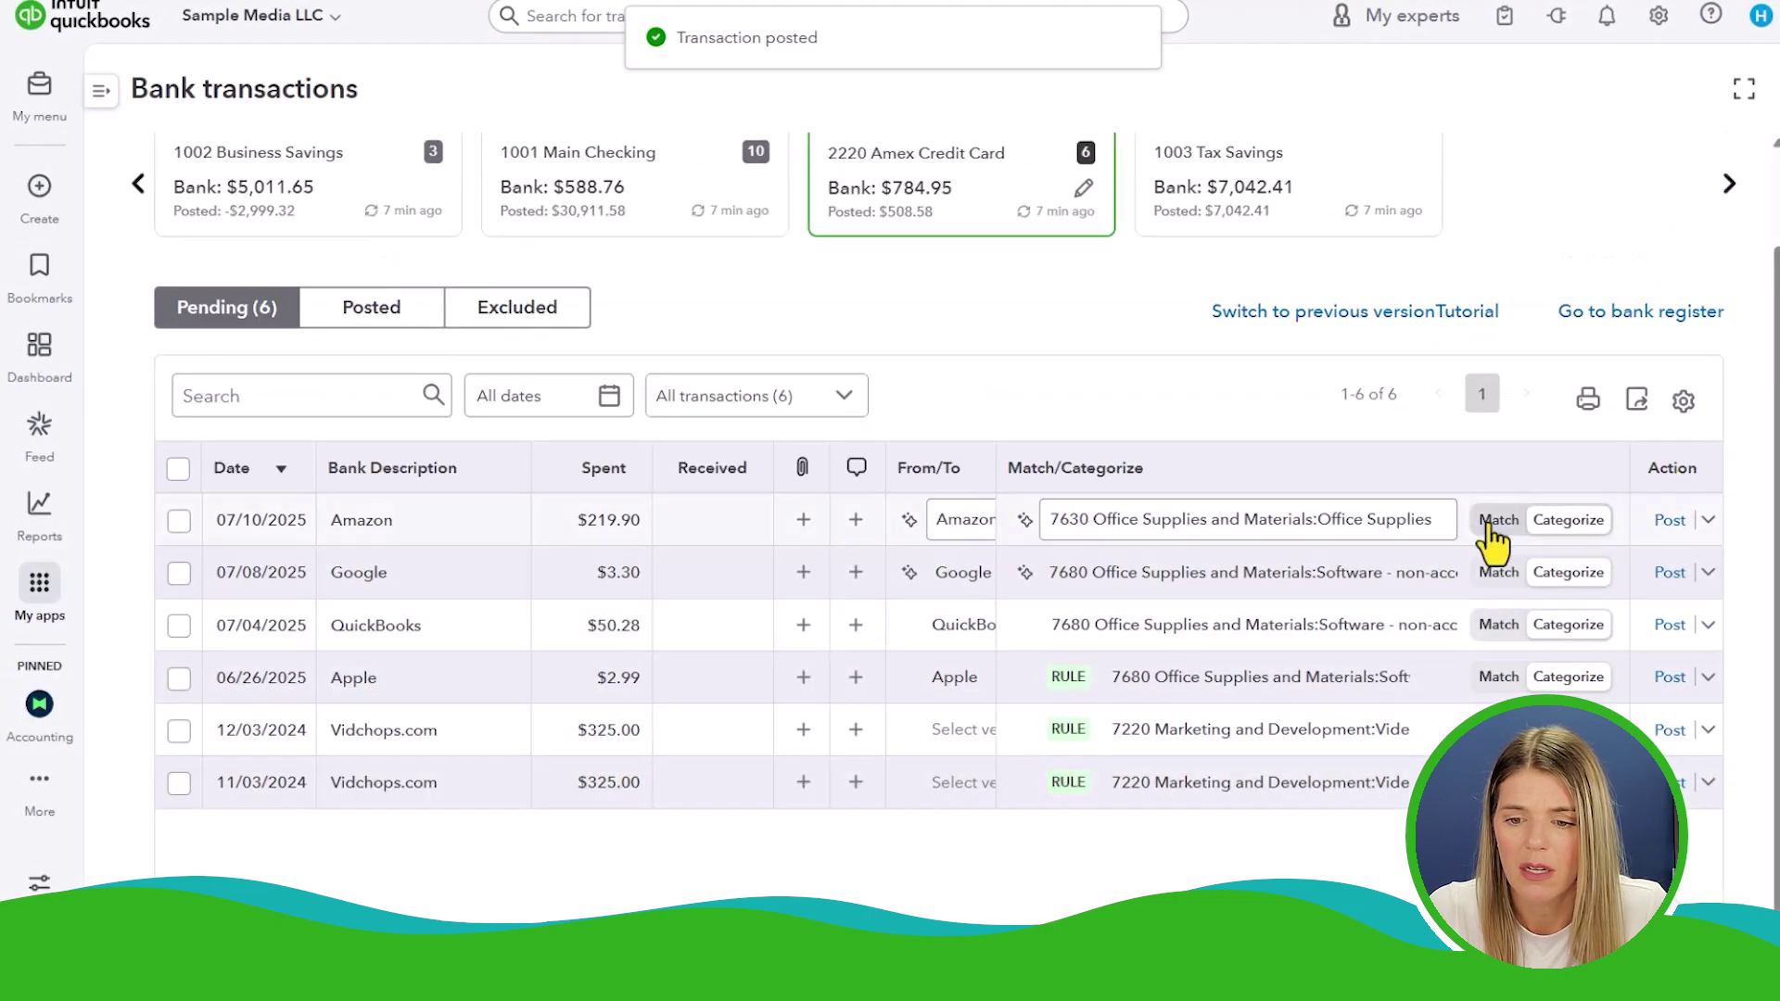
pyautogui.click(1196, 536)
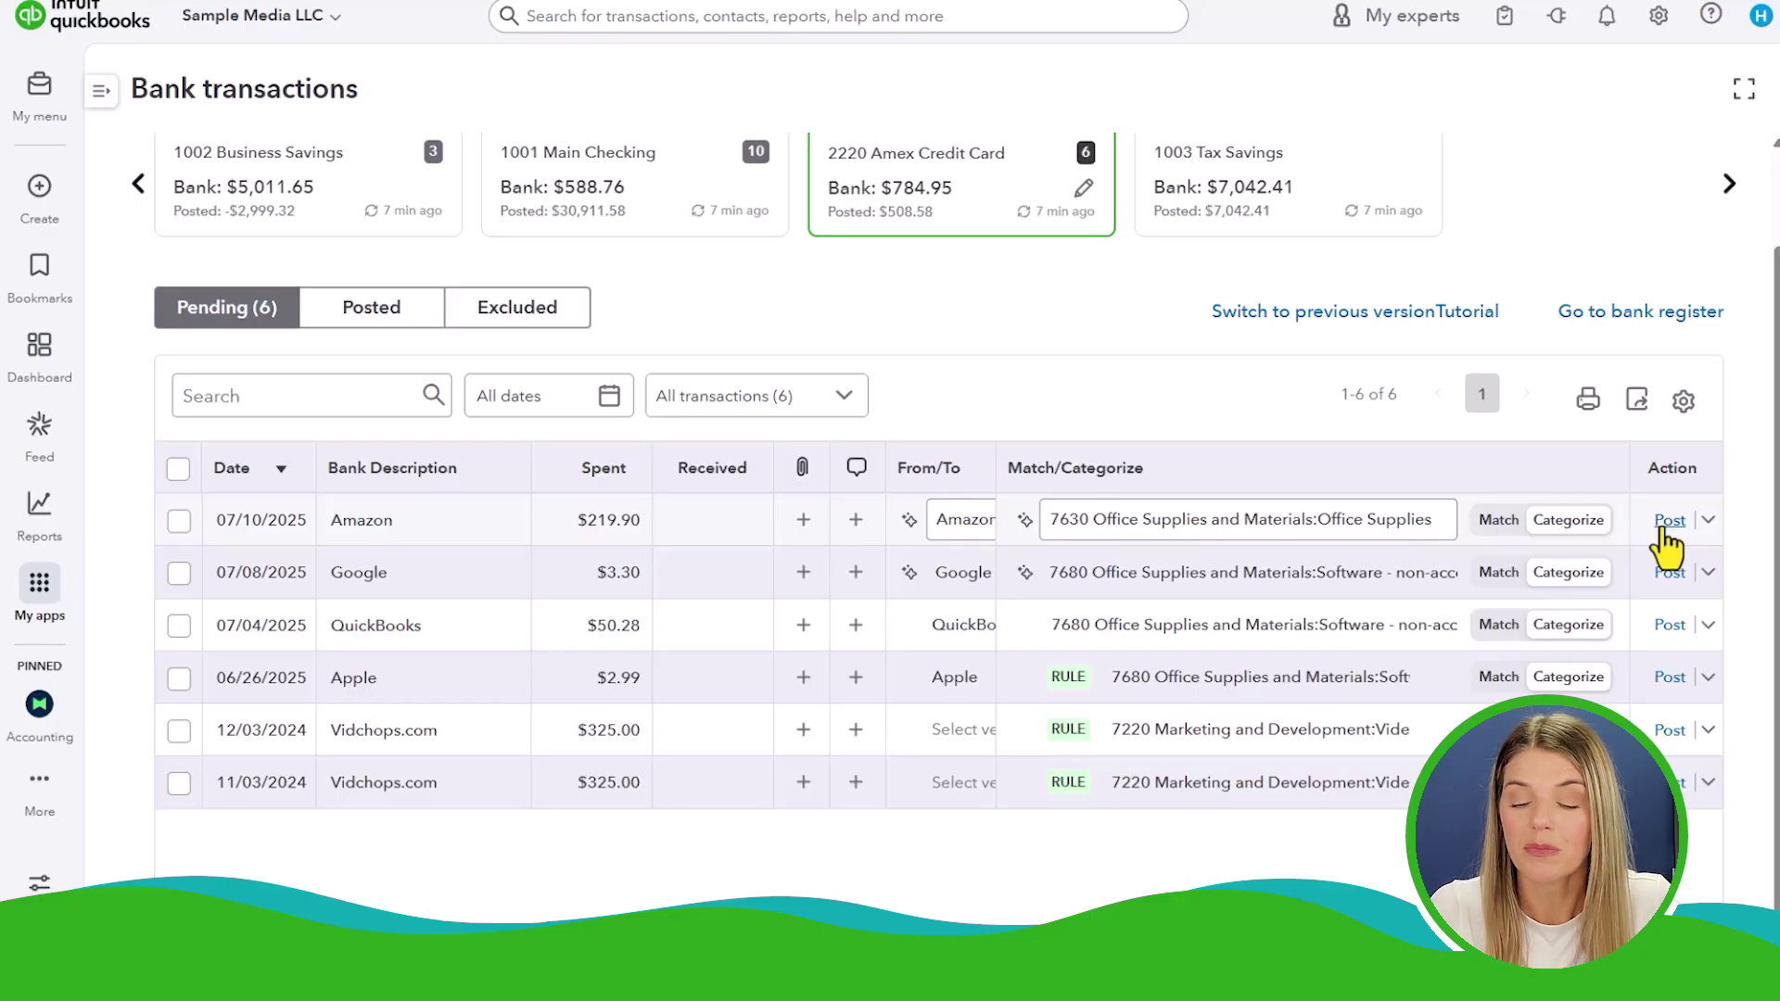
pyautogui.click(1666, 523)
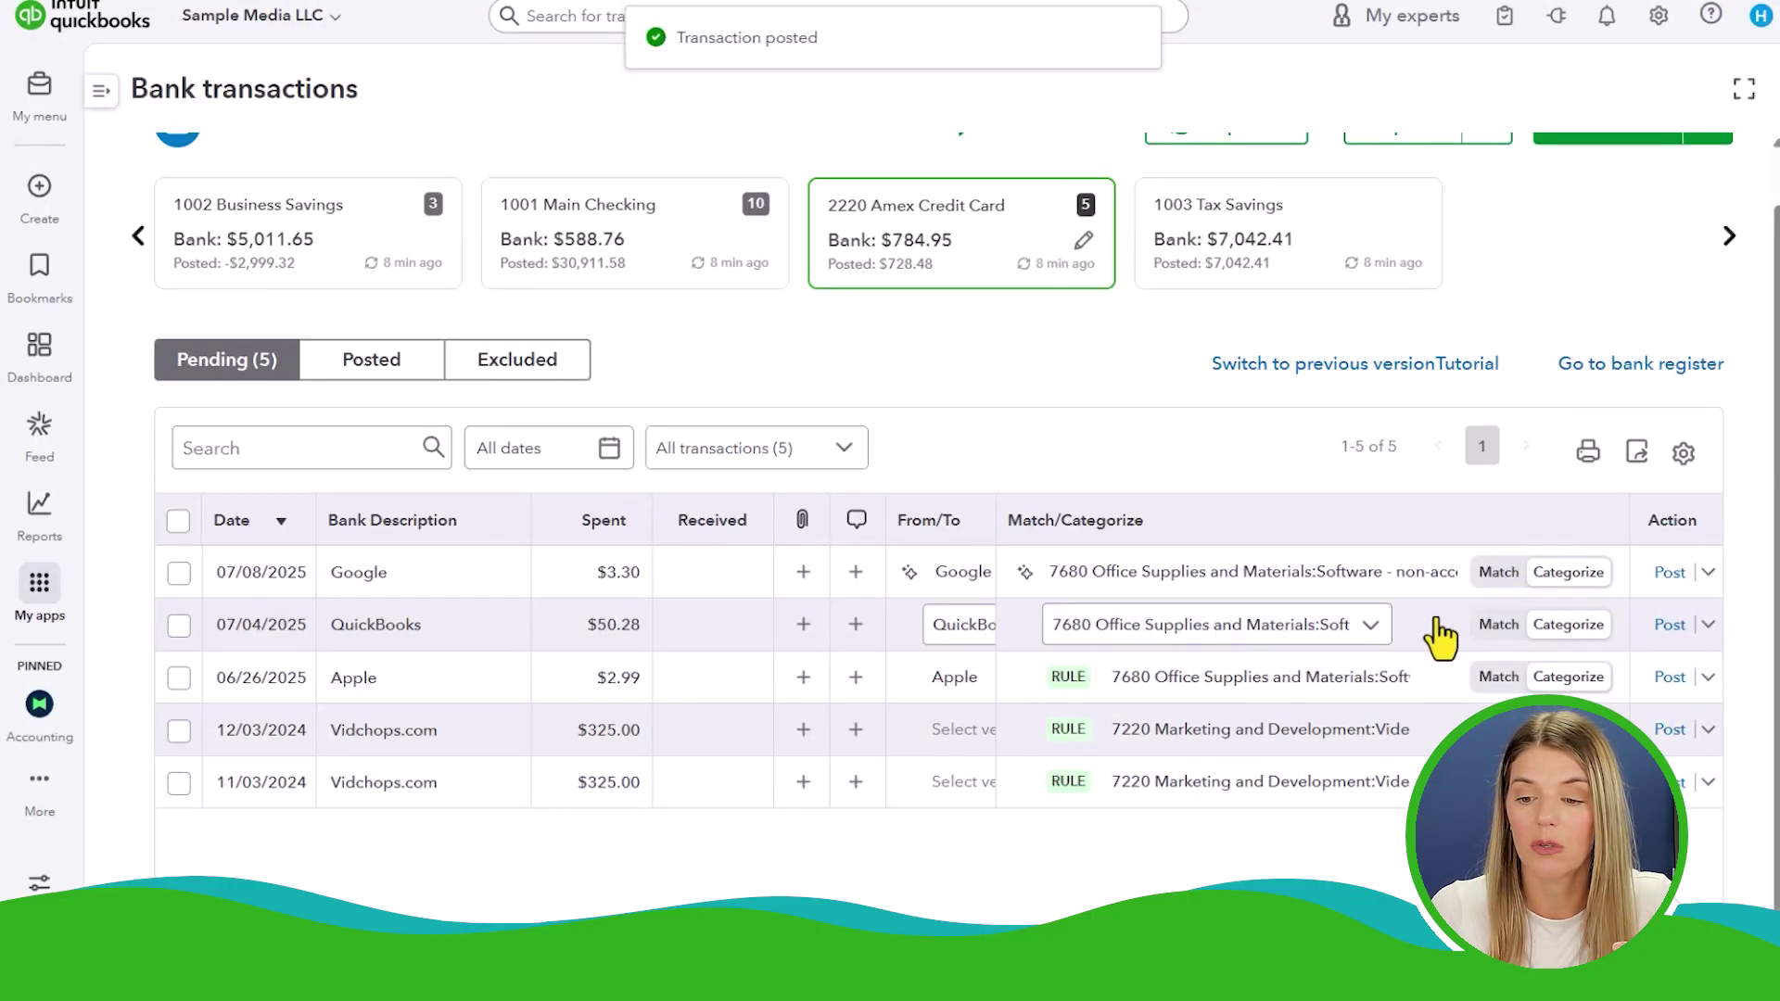
pyautogui.click(1667, 573)
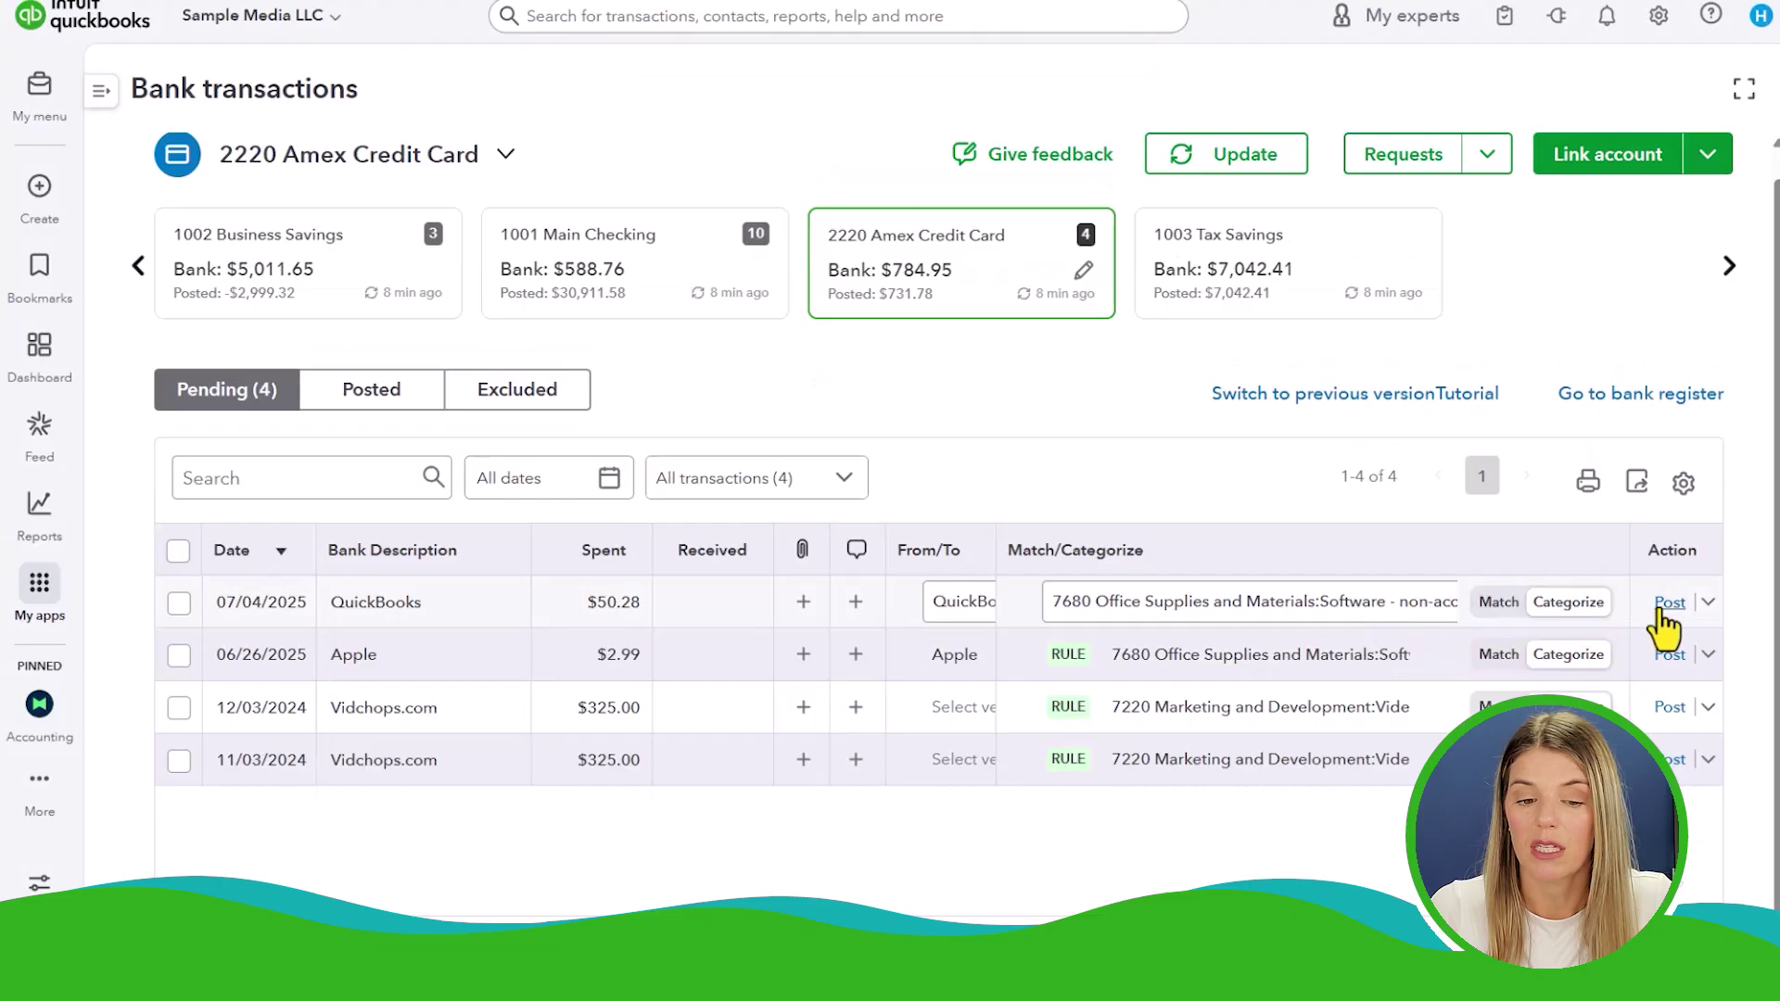
pyautogui.click(1664, 608)
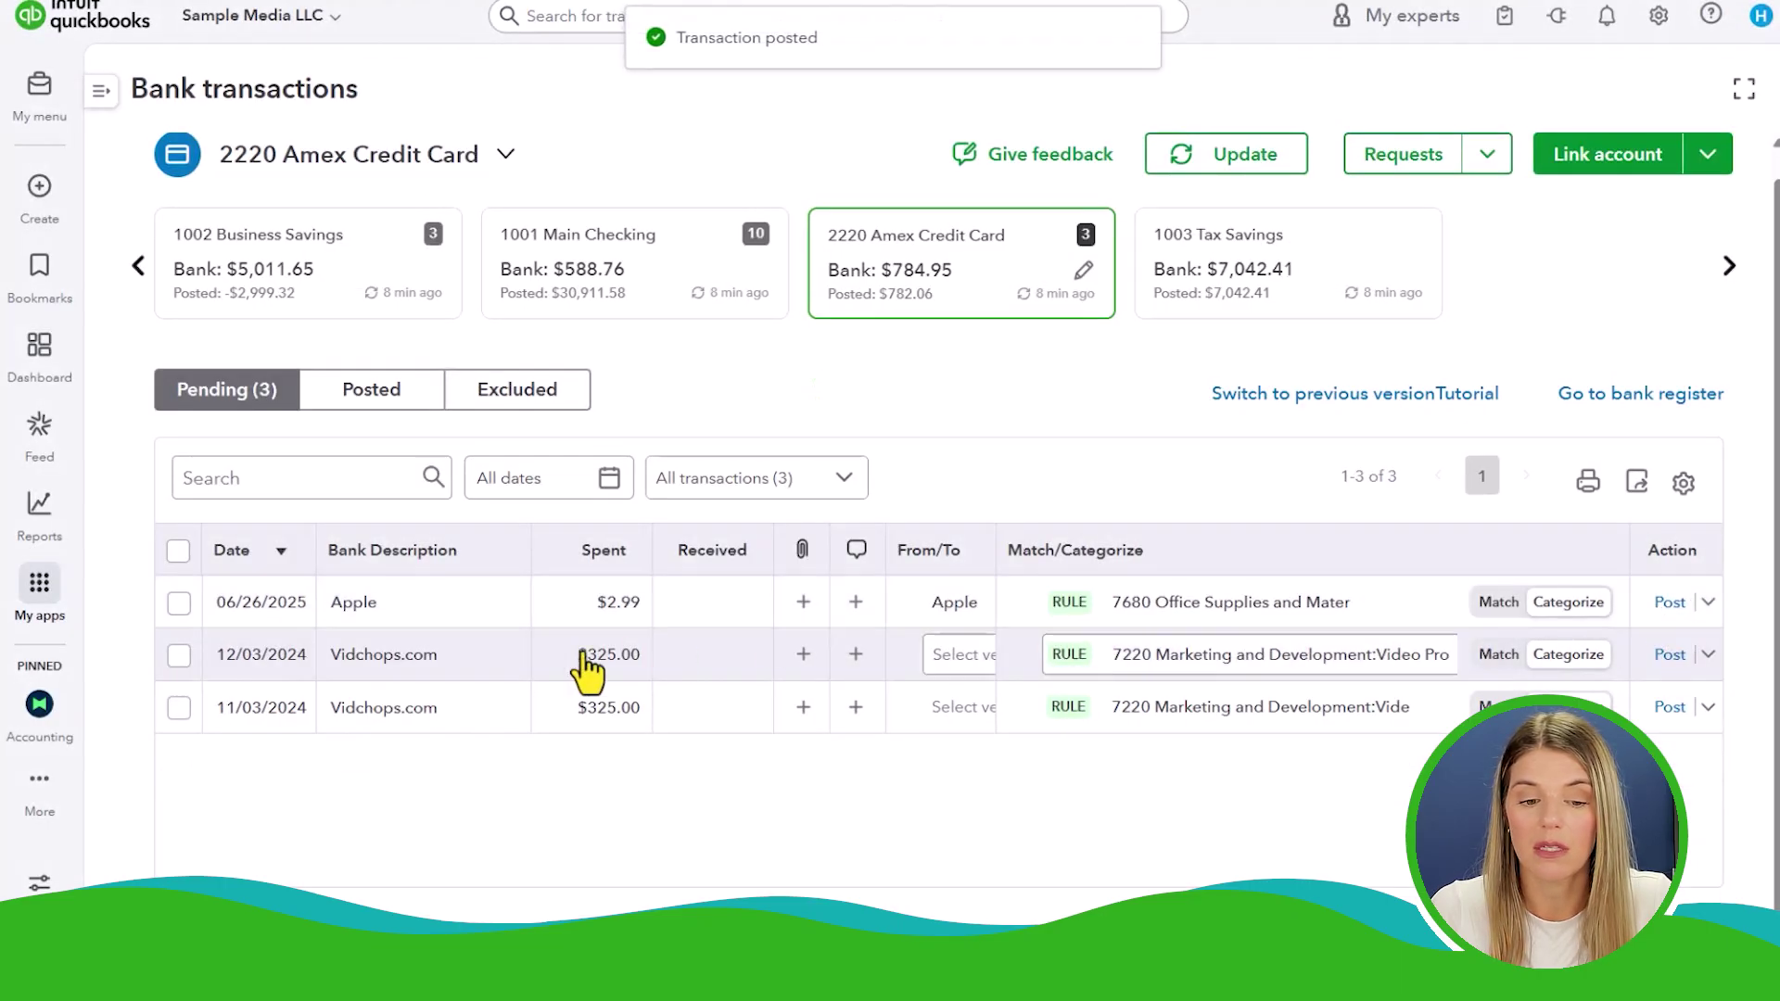
# Exclude the 12/03/2024 and 11/03/2024 Vidchops.com transactions together and post the 06/26/2025 Apple transaction
pyautogui.click(178, 656)
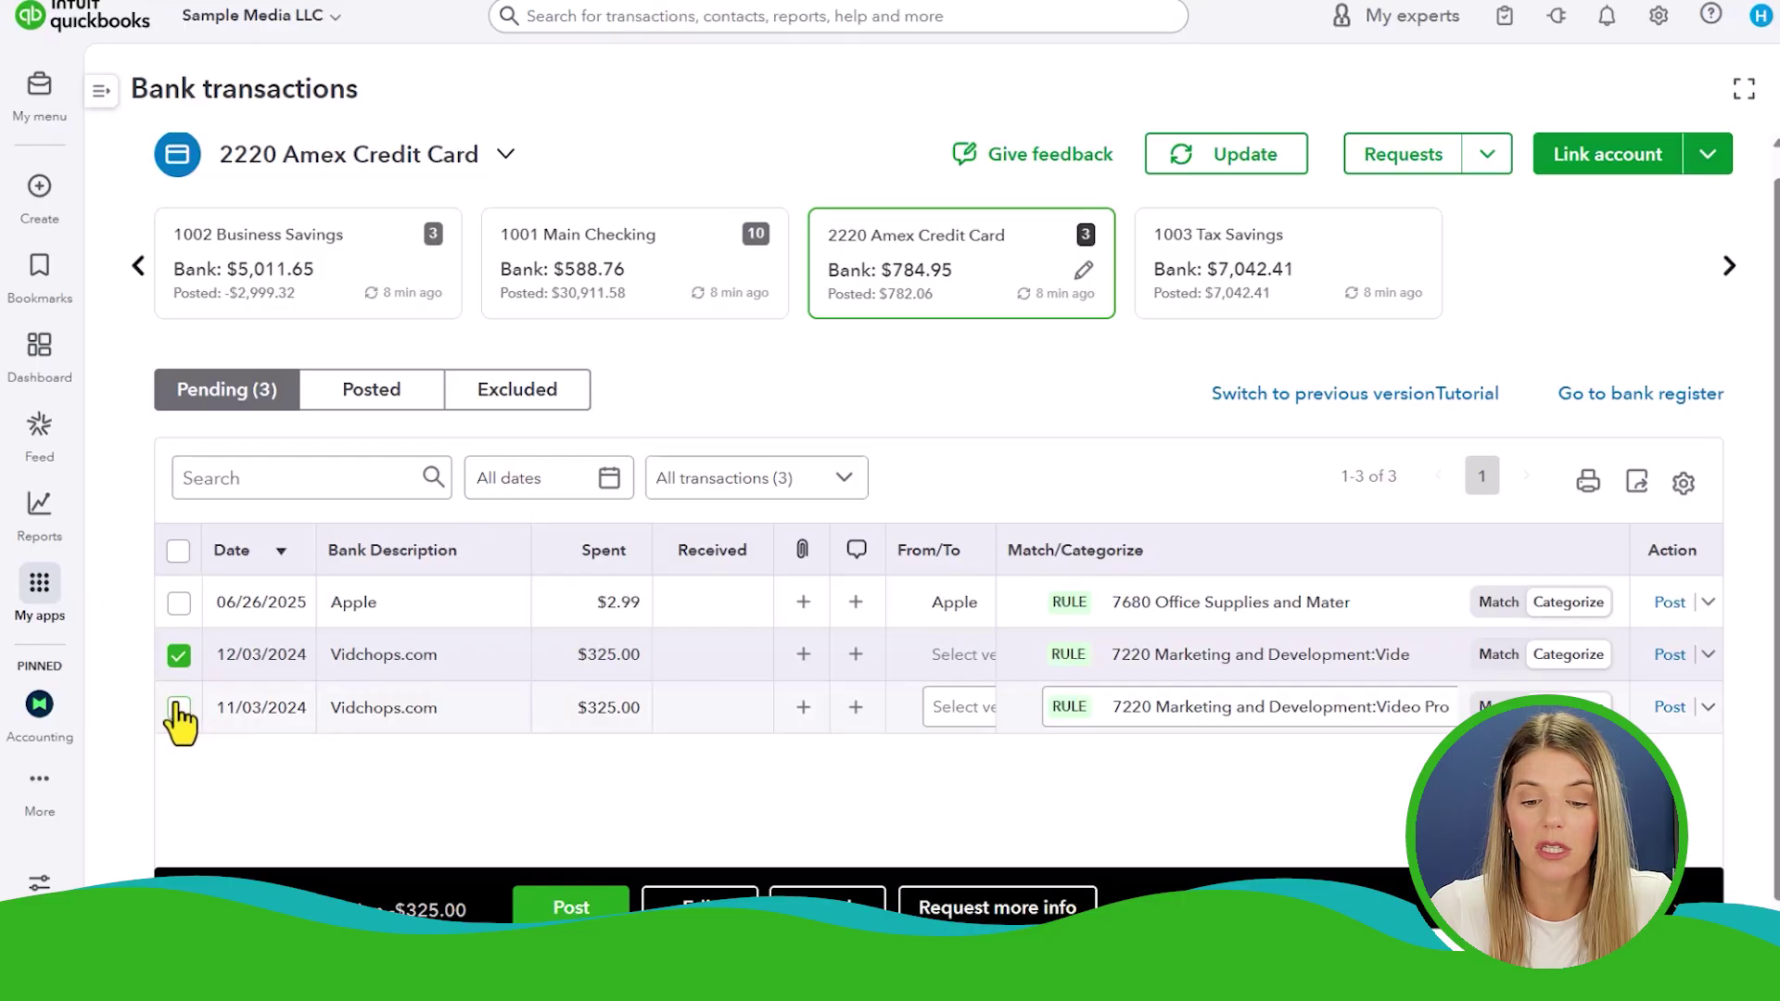
pyautogui.click(179, 709)
pyautogui.click(835, 903)
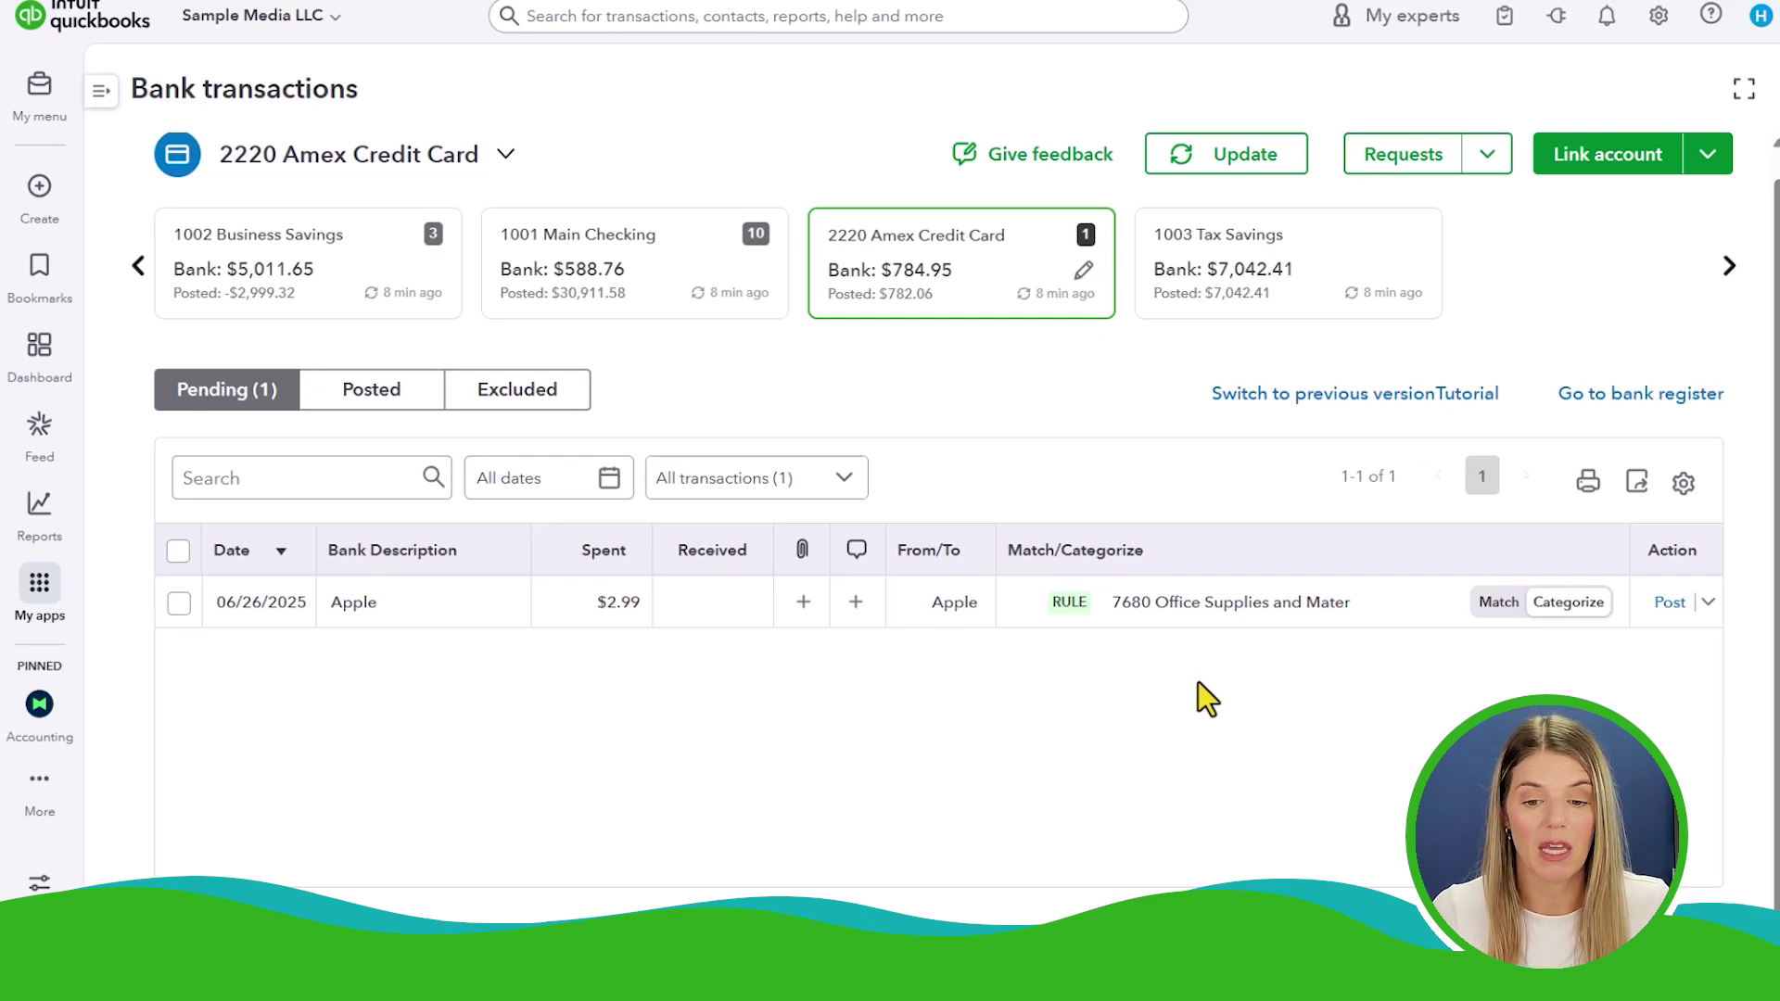
pyautogui.click(1670, 603)
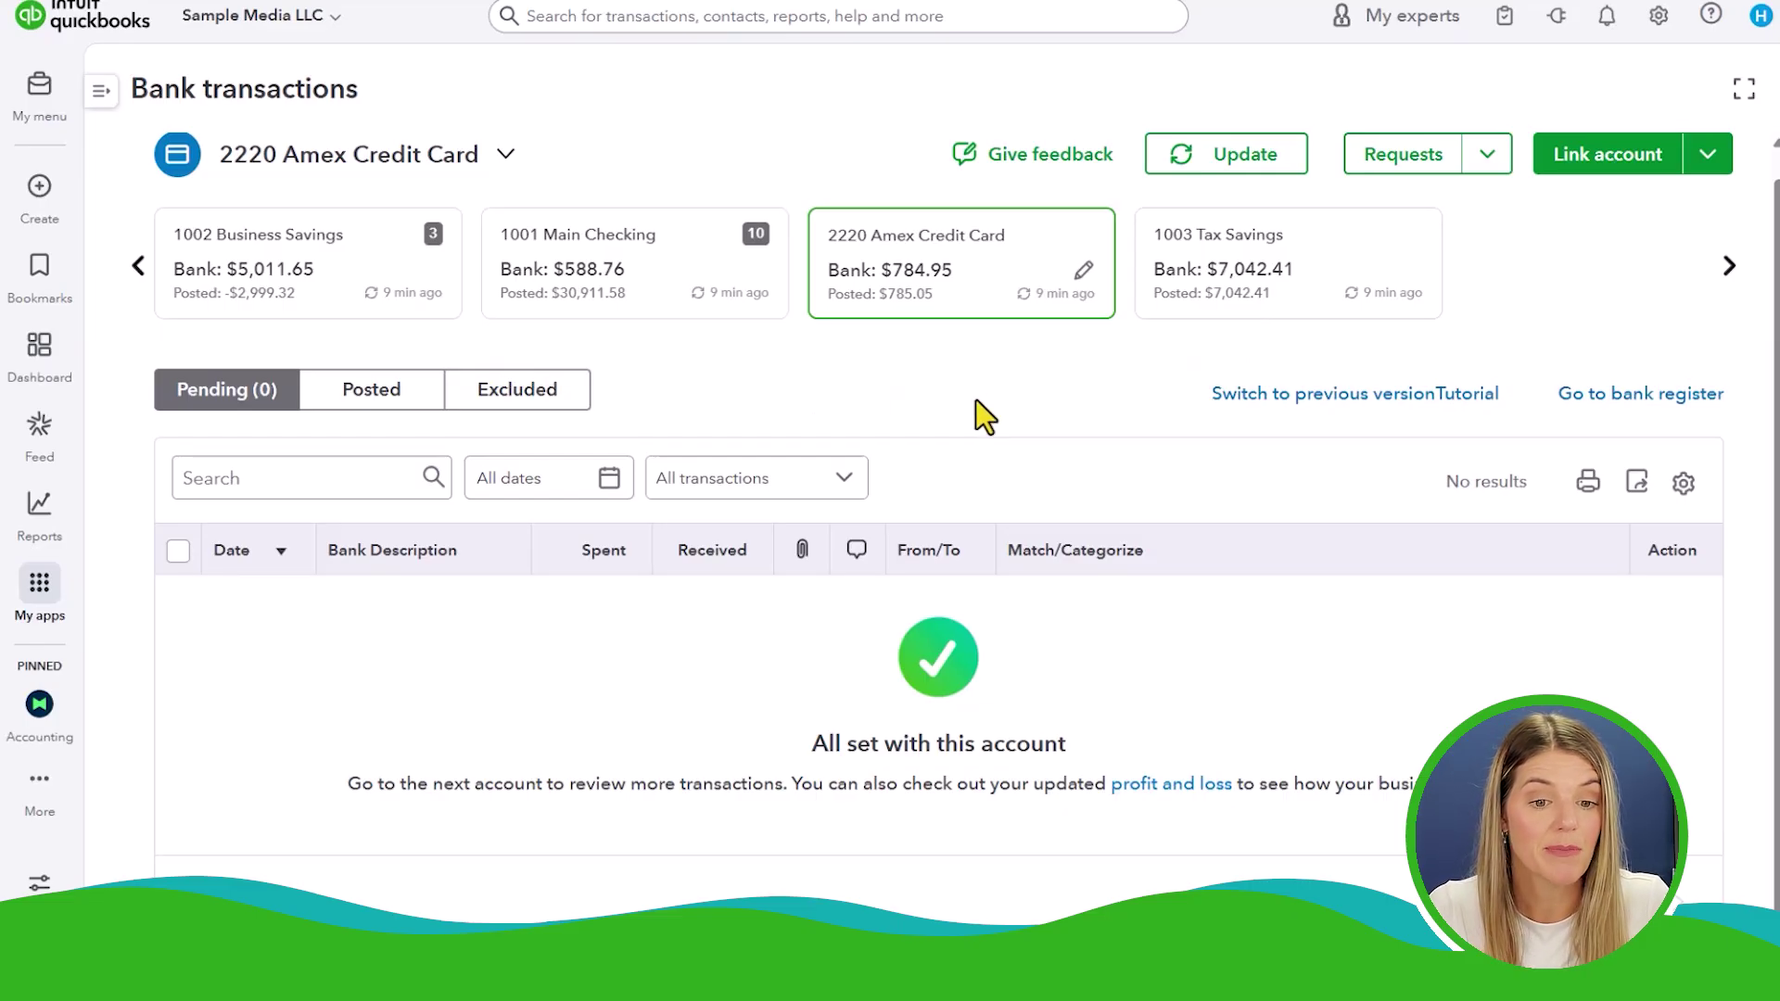
# Review the posted Amex transactions, then check the cleared and reconciled status of the entries in the account's register
pyautogui.click(369, 392)
pyautogui.scroll(-2, 362, 445)
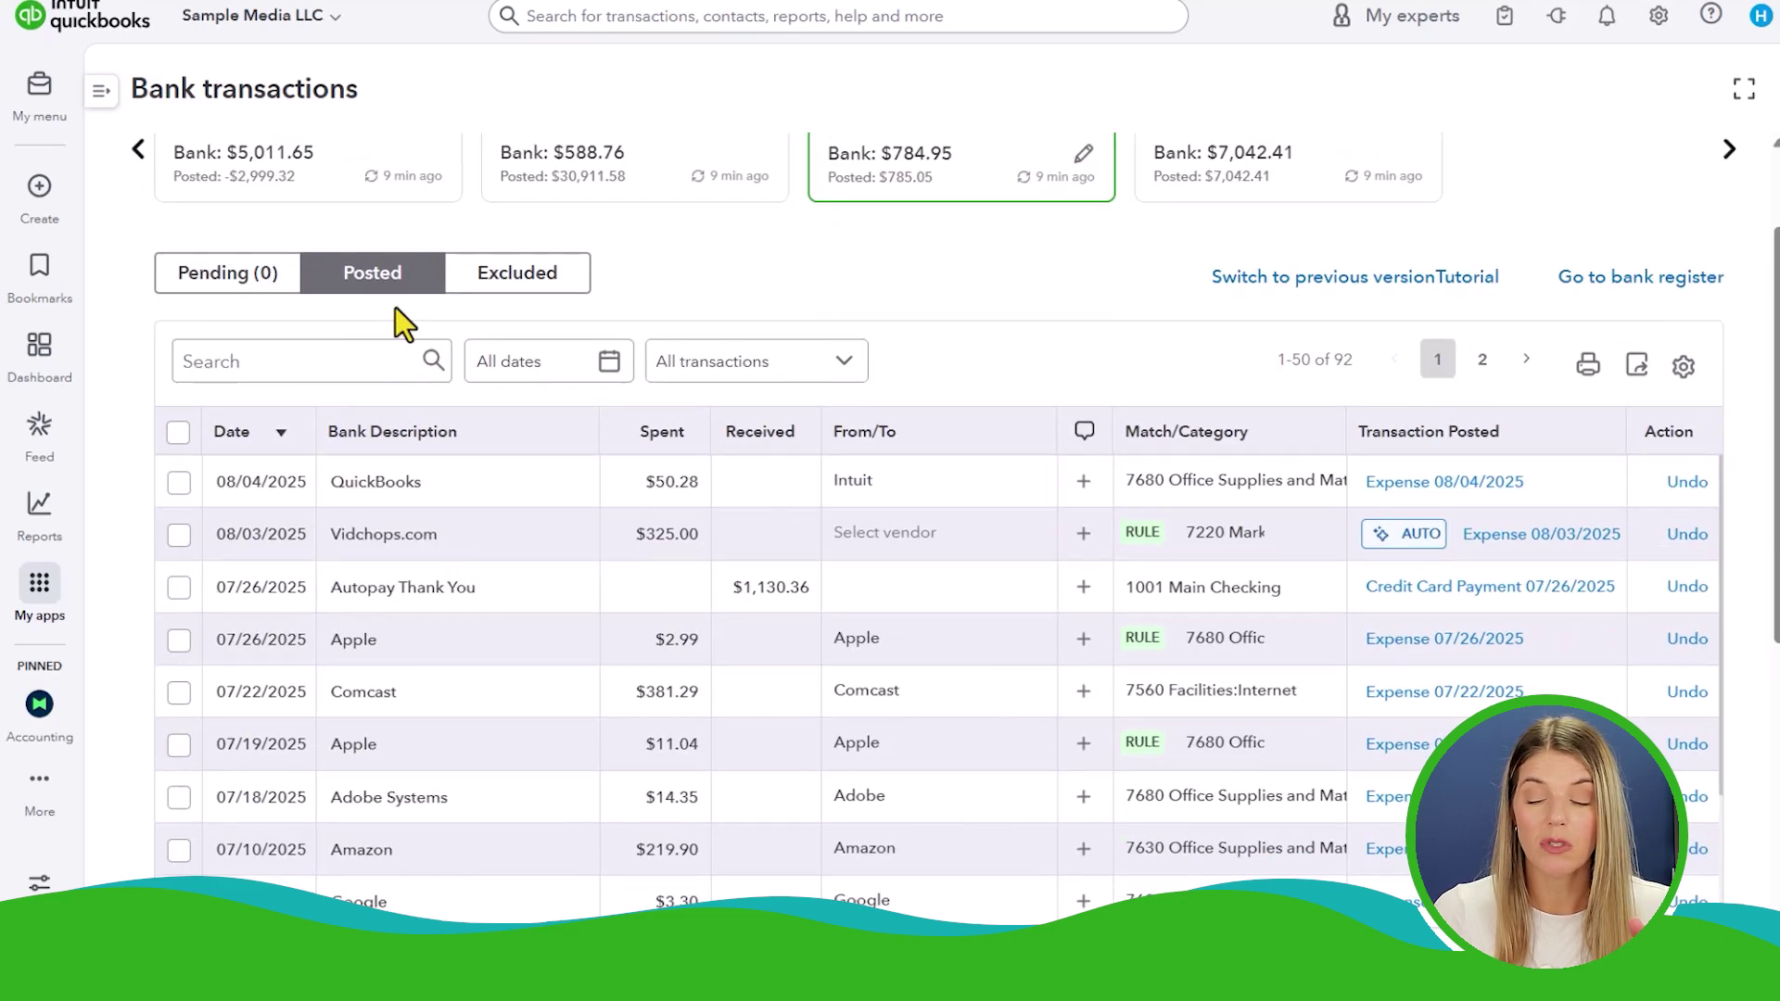
pyautogui.click(1635, 280)
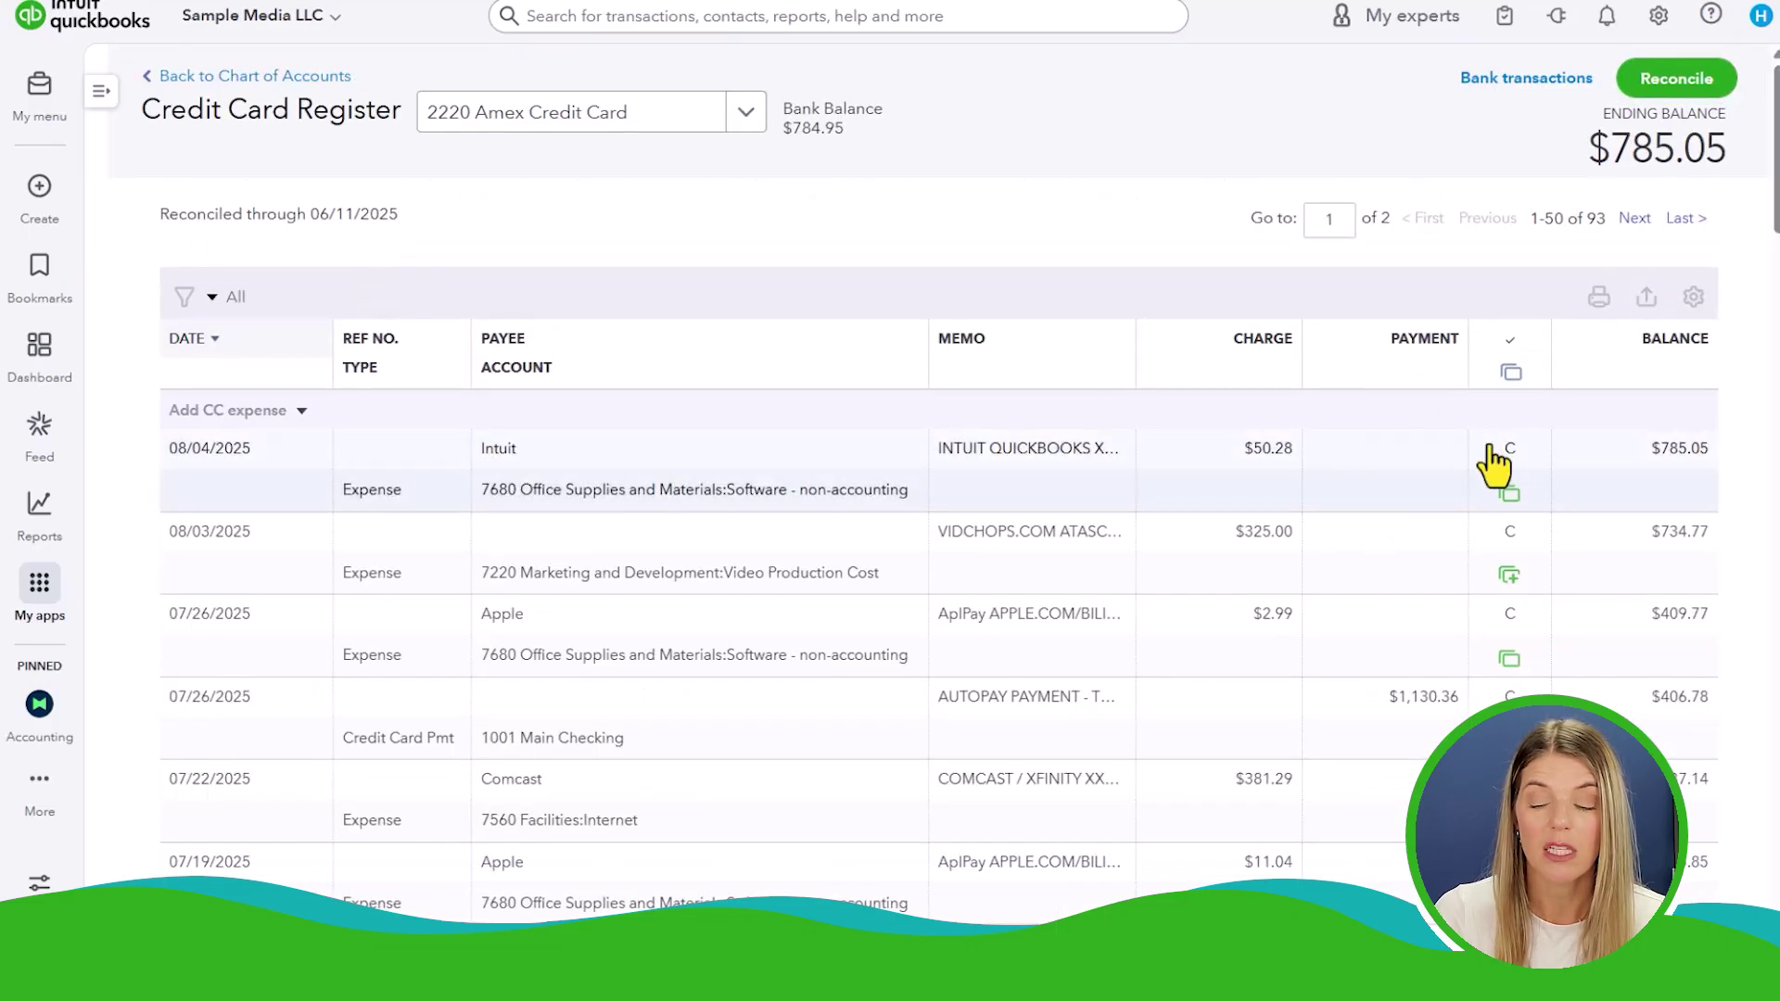
pyautogui.scroll(-2, 1514, 471)
pyautogui.scroll(-18, 1517, 475)
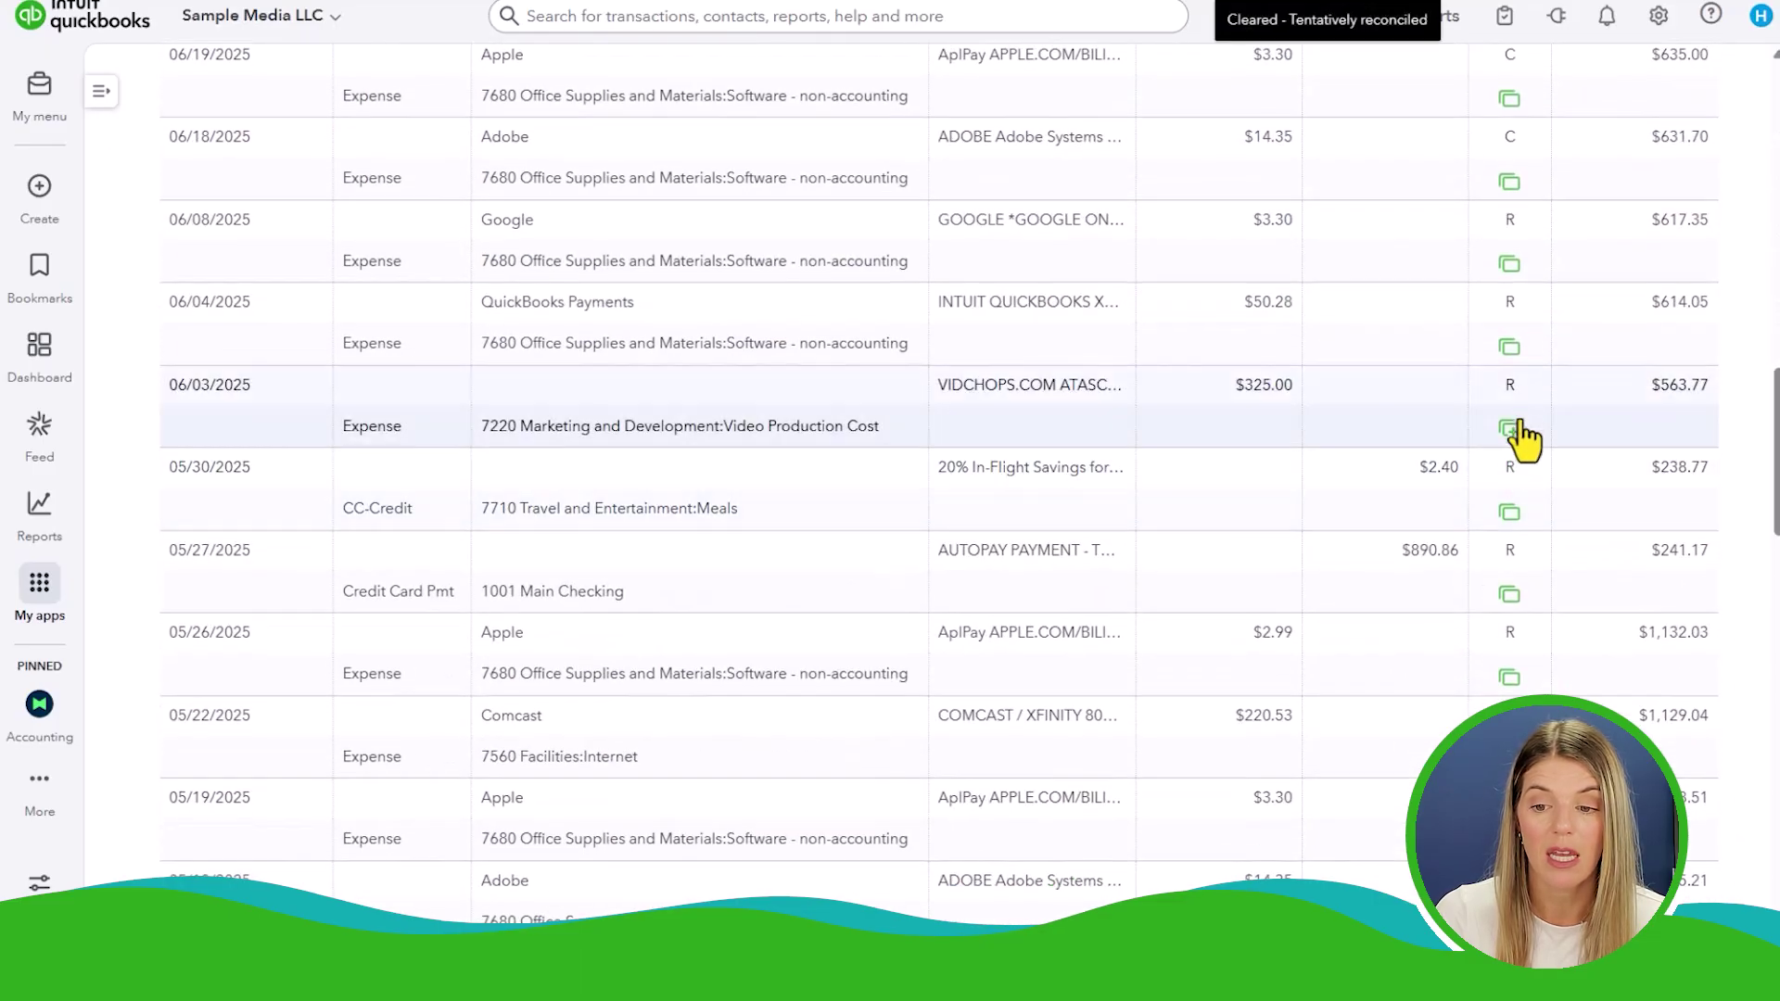
pyautogui.moveTo(1511, 383)
pyautogui.scroll(4, 1511, 382)
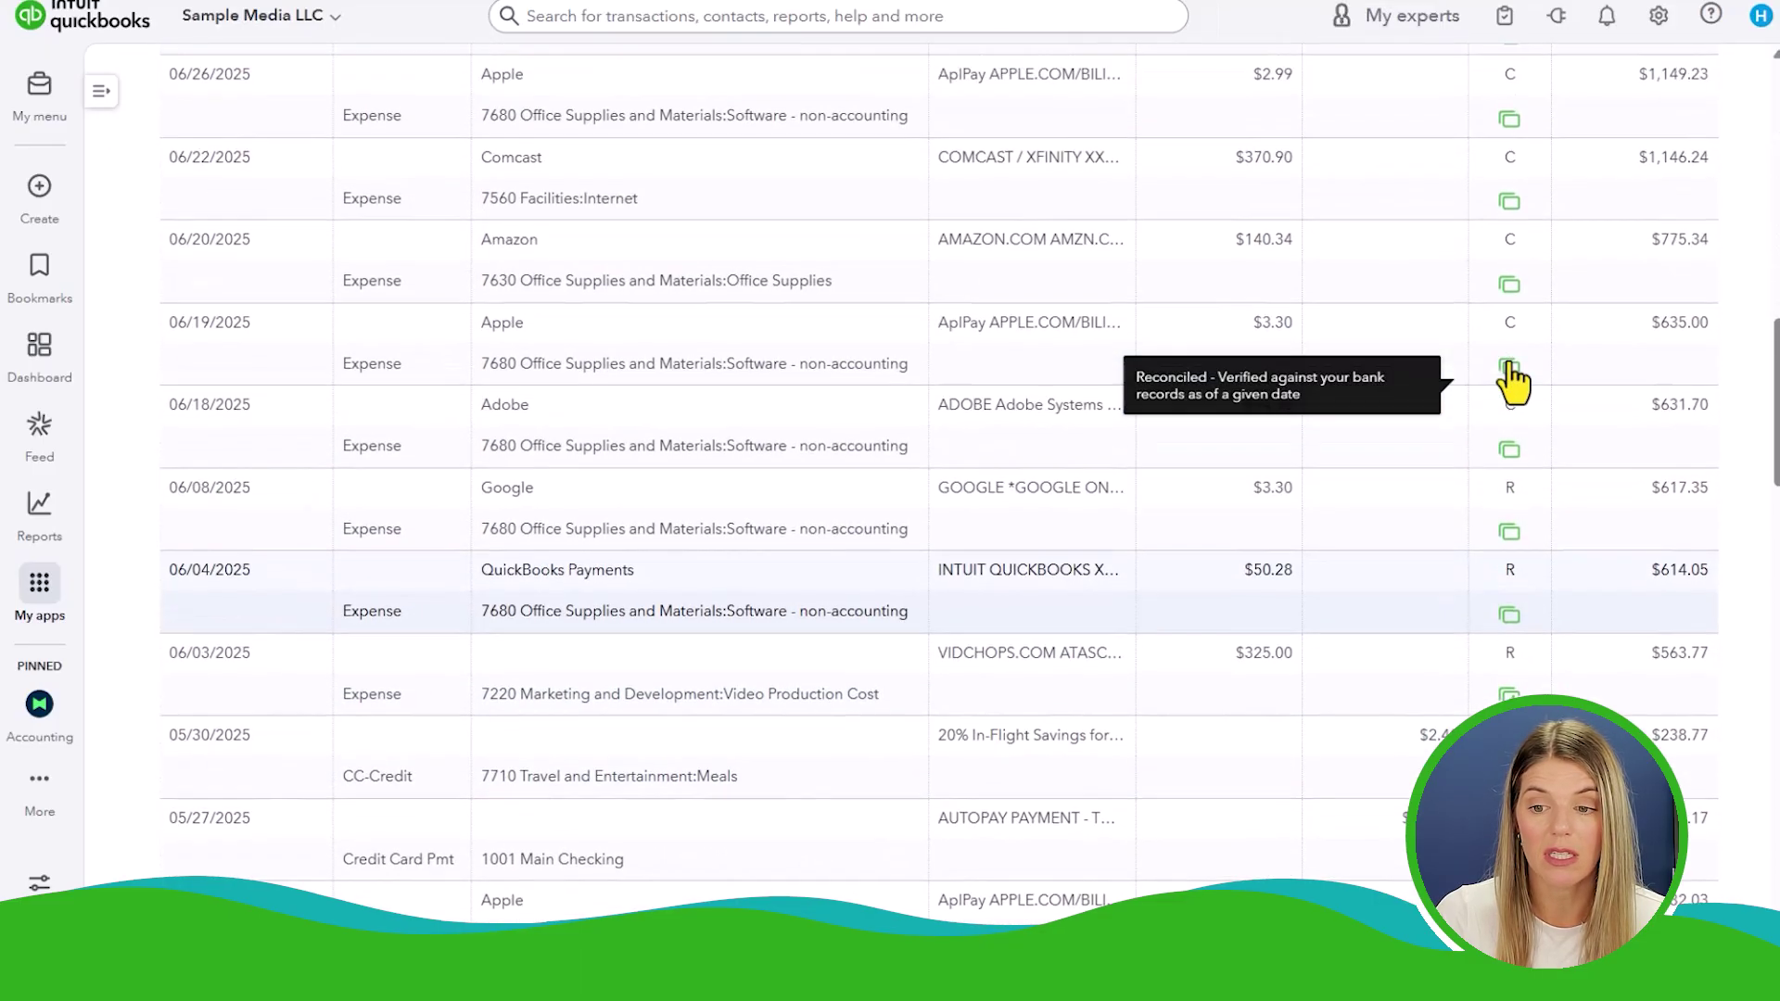
pyautogui.moveTo(1517, 501)
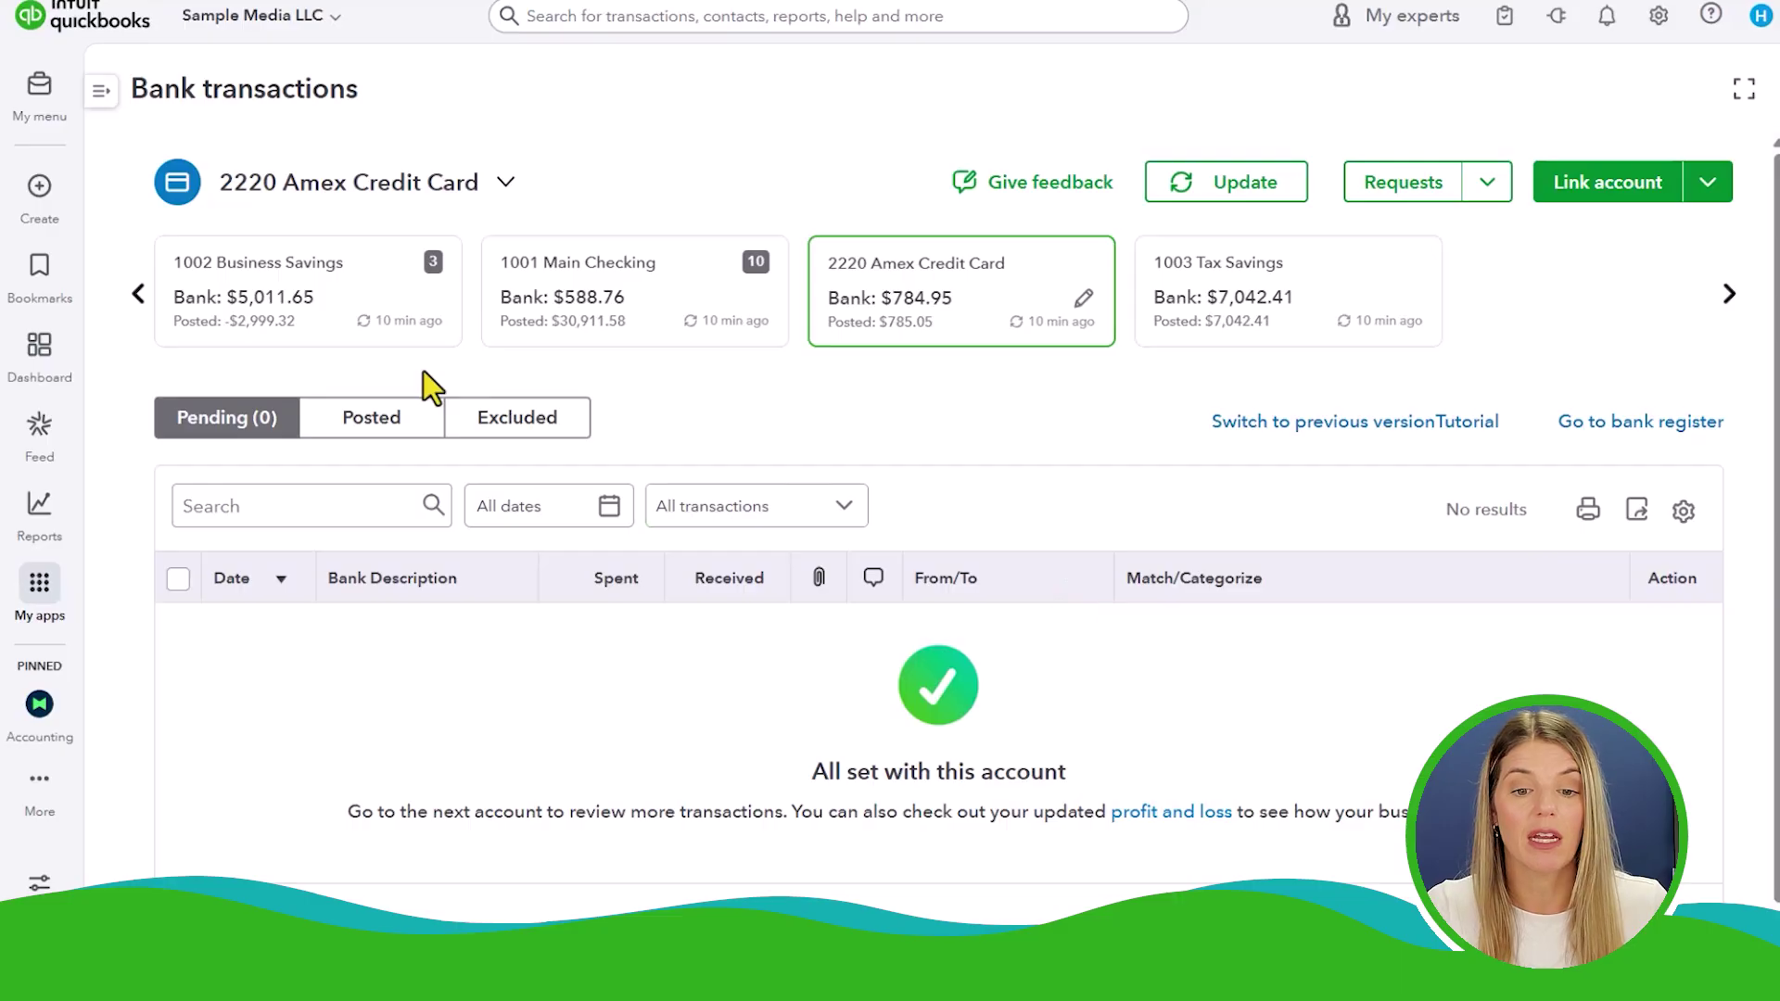
# Look through the pending transactions of 1001 Main Checking and view the account's excluded transactions
pyautogui.click(704, 322)
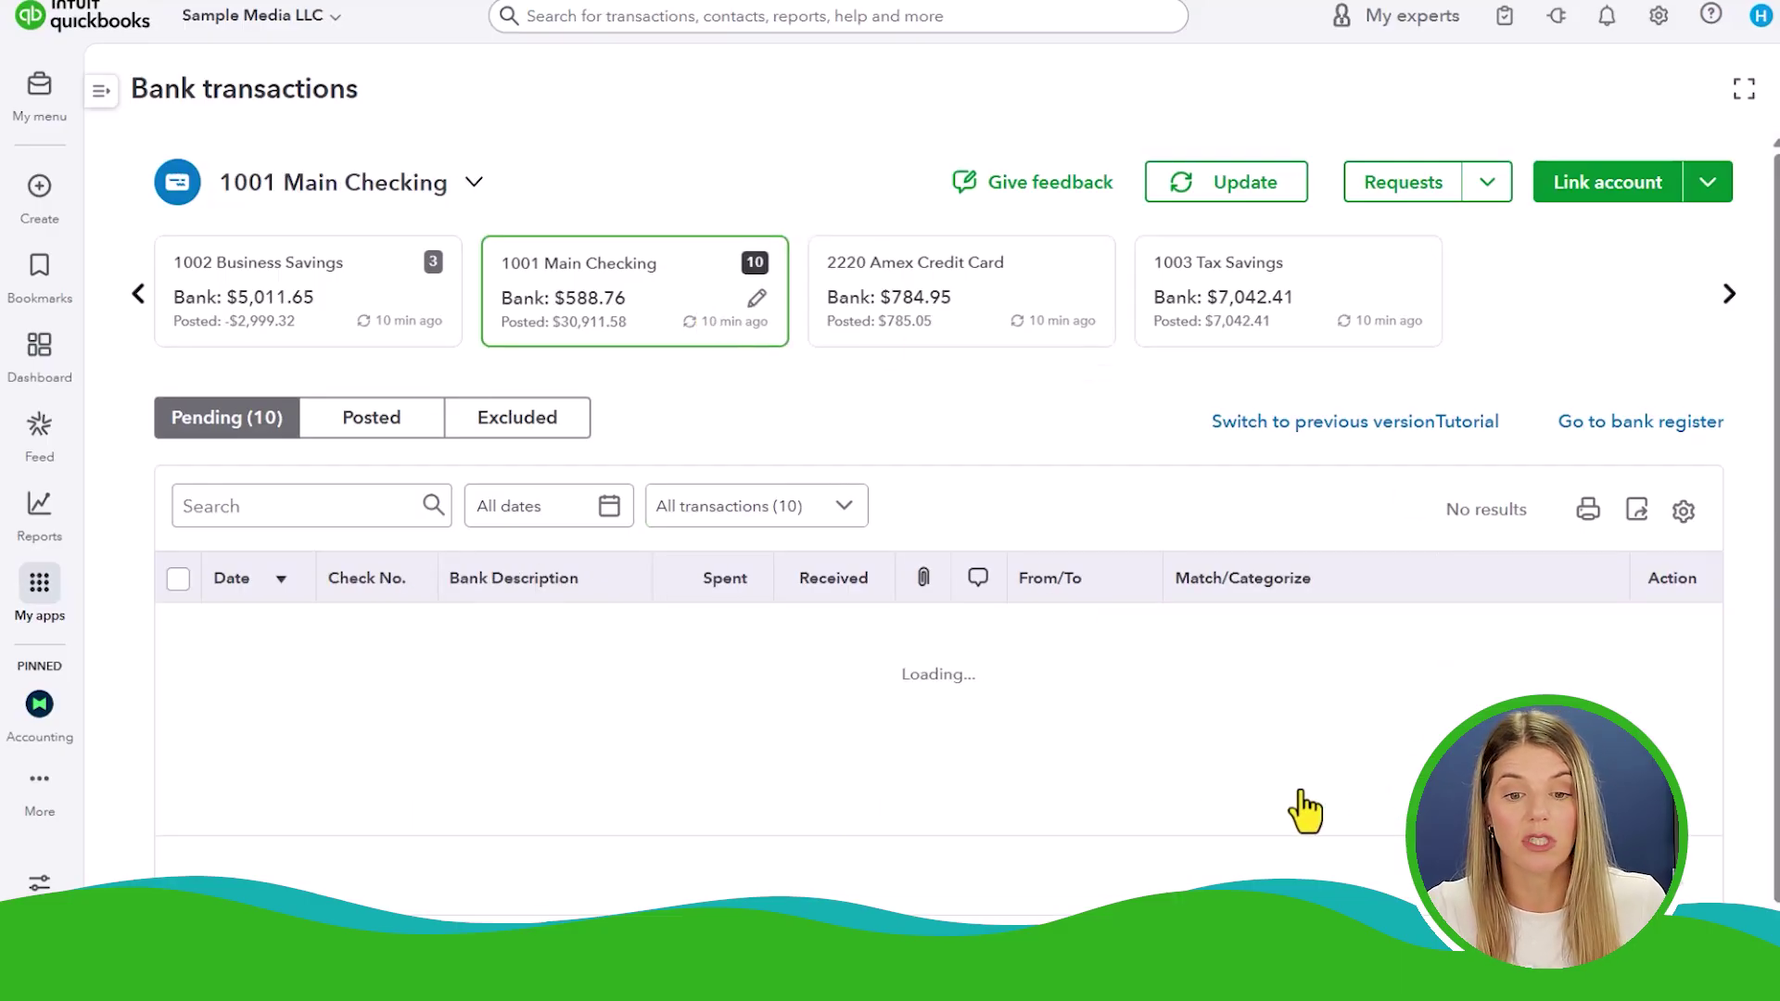
pyautogui.scroll(-1, 1140, 602)
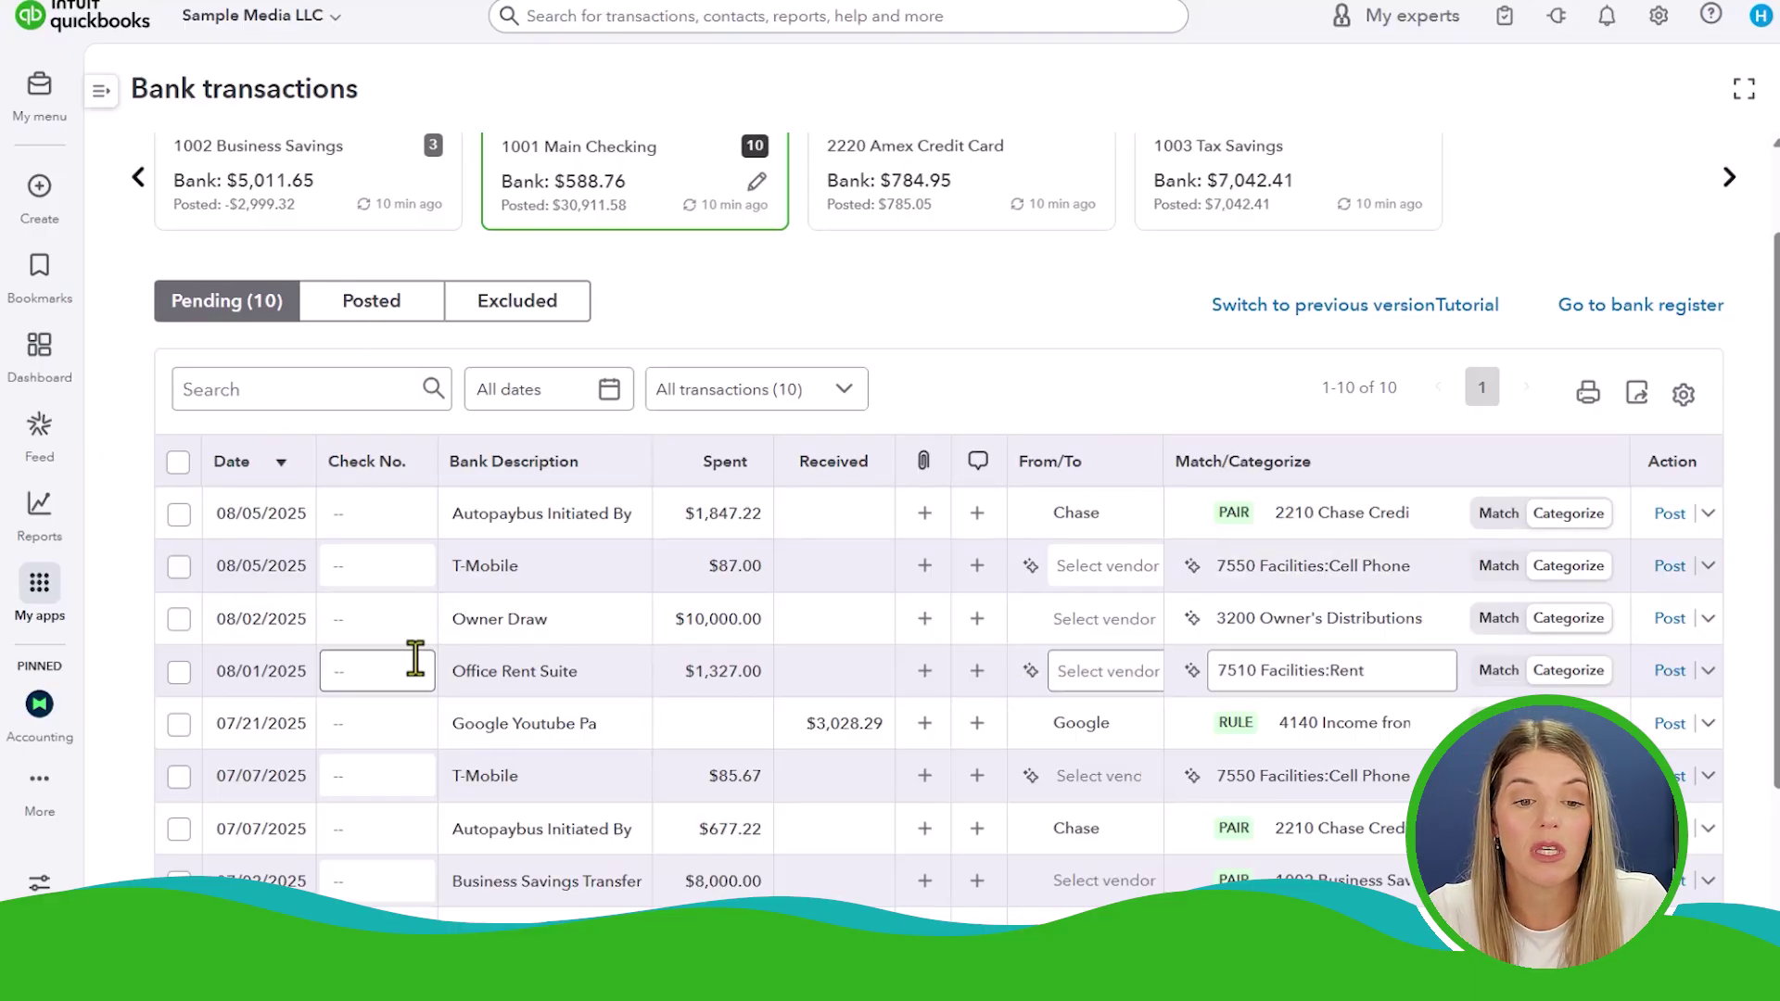
pyautogui.scroll(2, 417, 660)
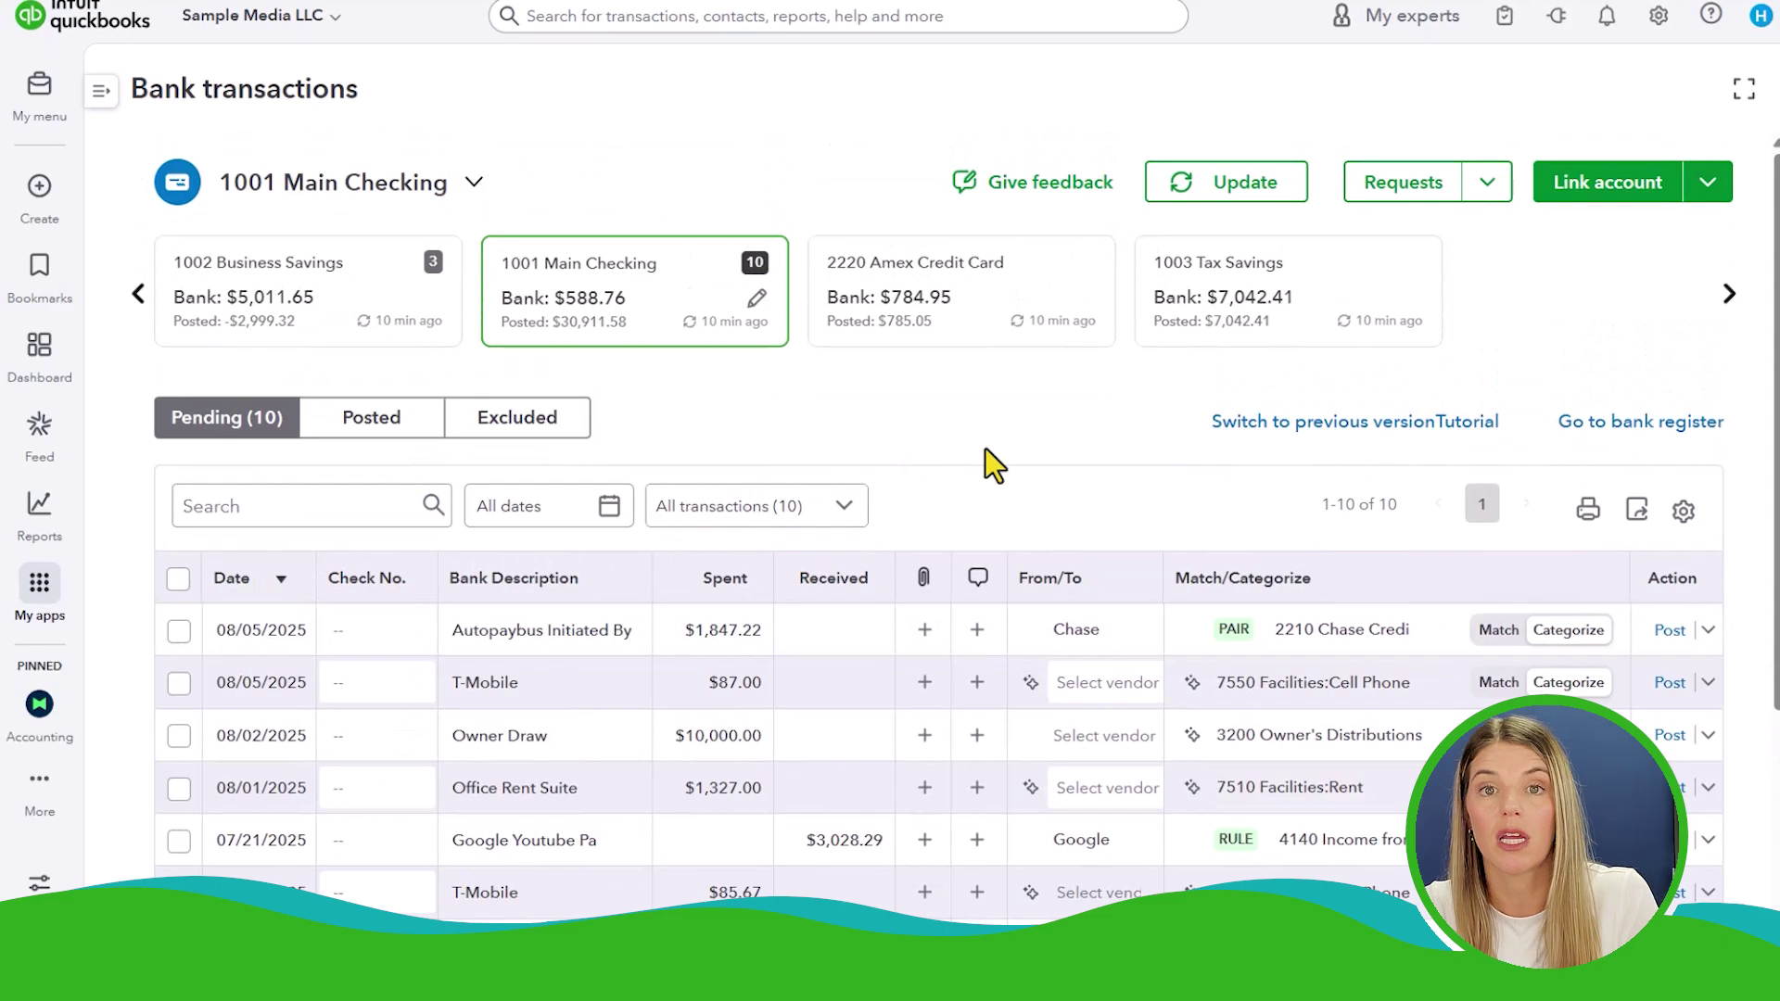
pyautogui.click(516, 431)
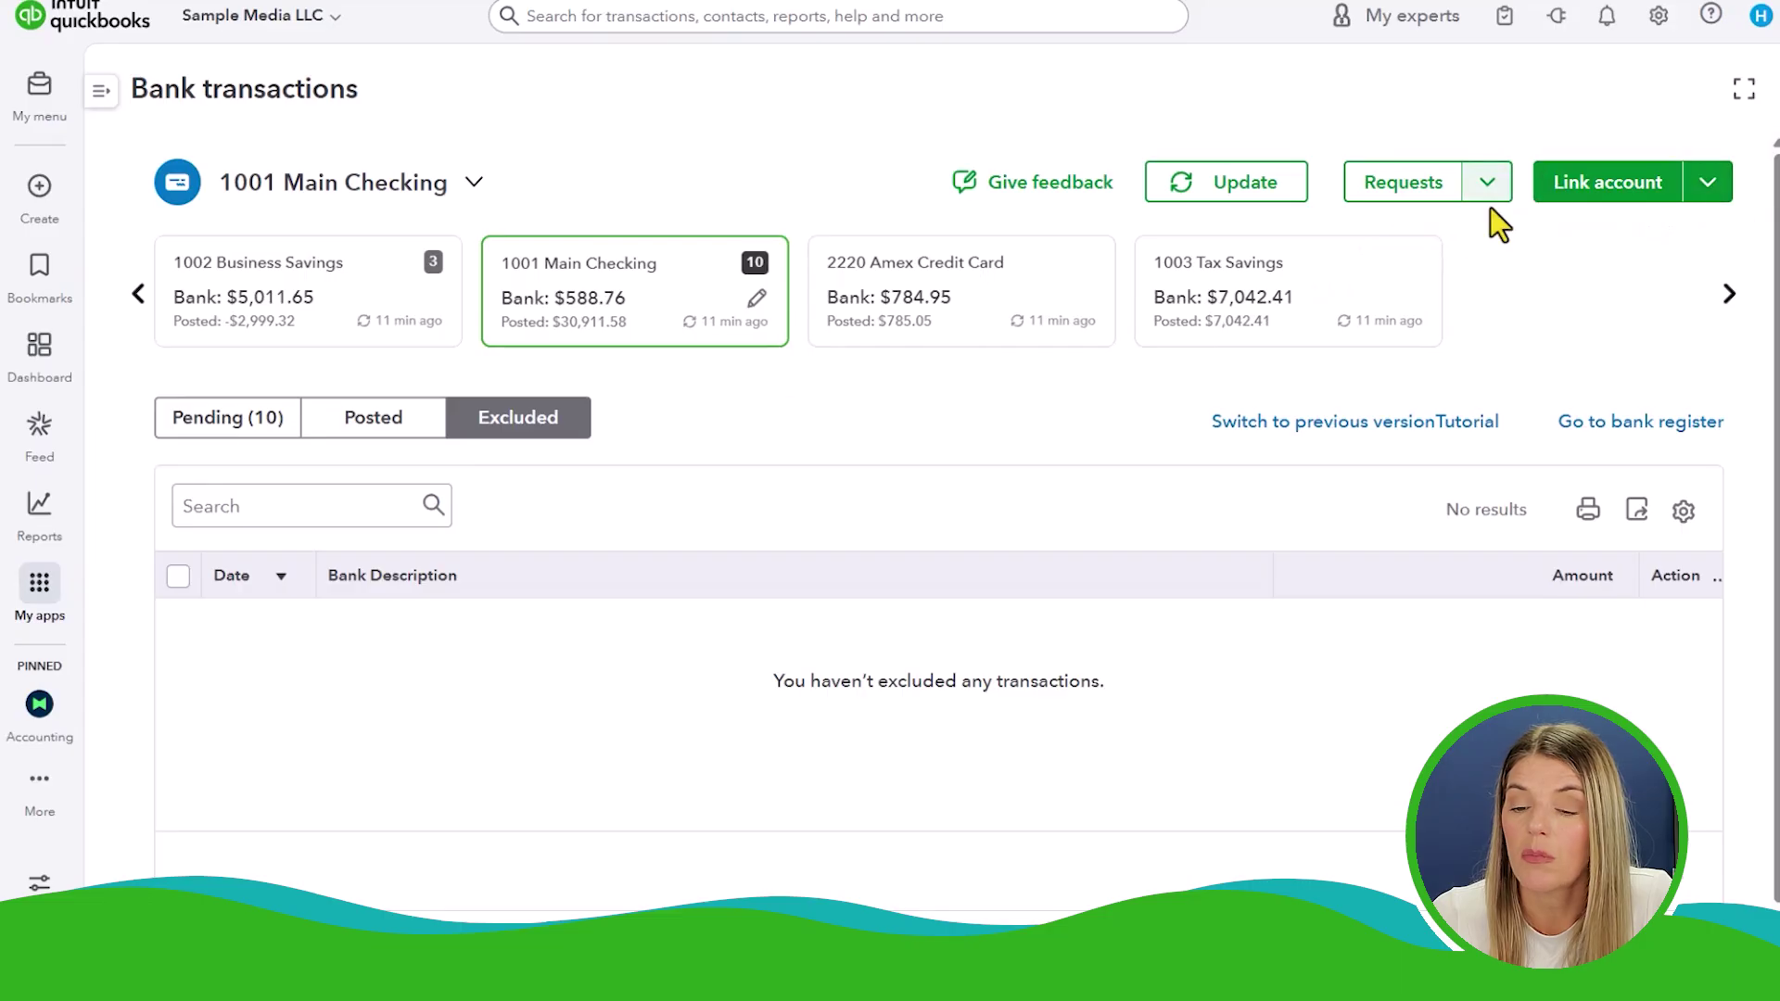
# View the sign-in page for linking a Bank of America account, back out, and open the requests
pyautogui.click(1626, 191)
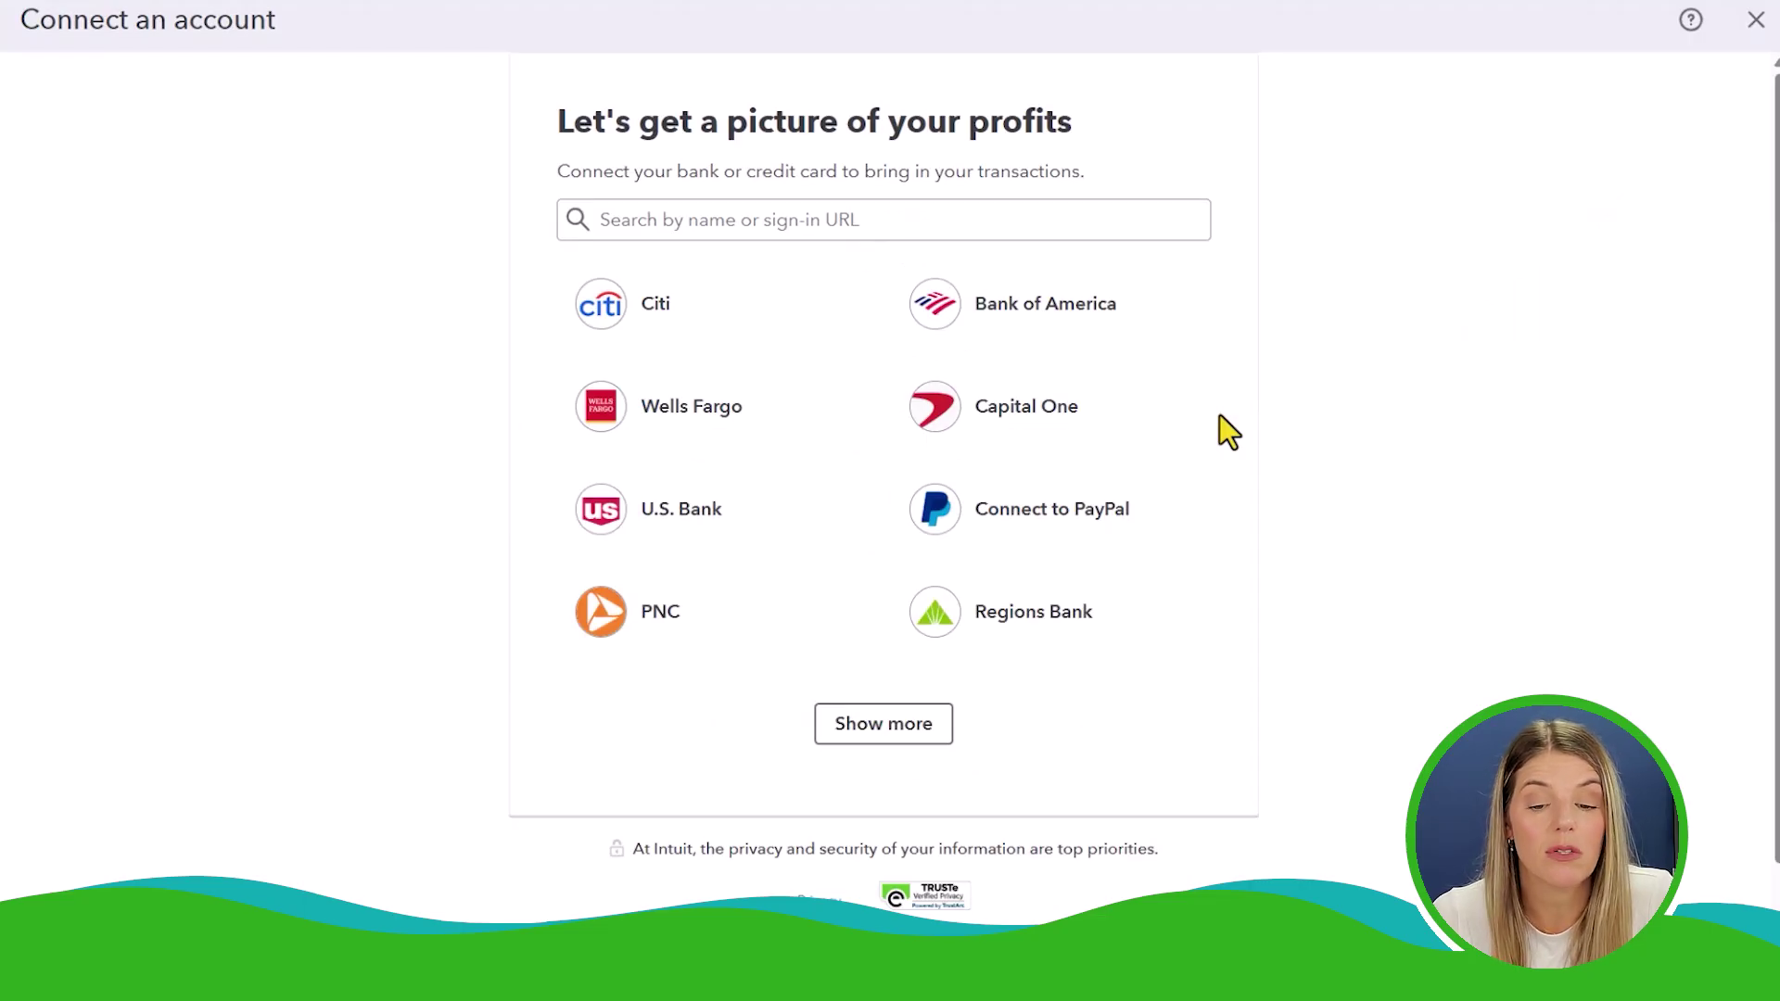
pyautogui.click(975, 315)
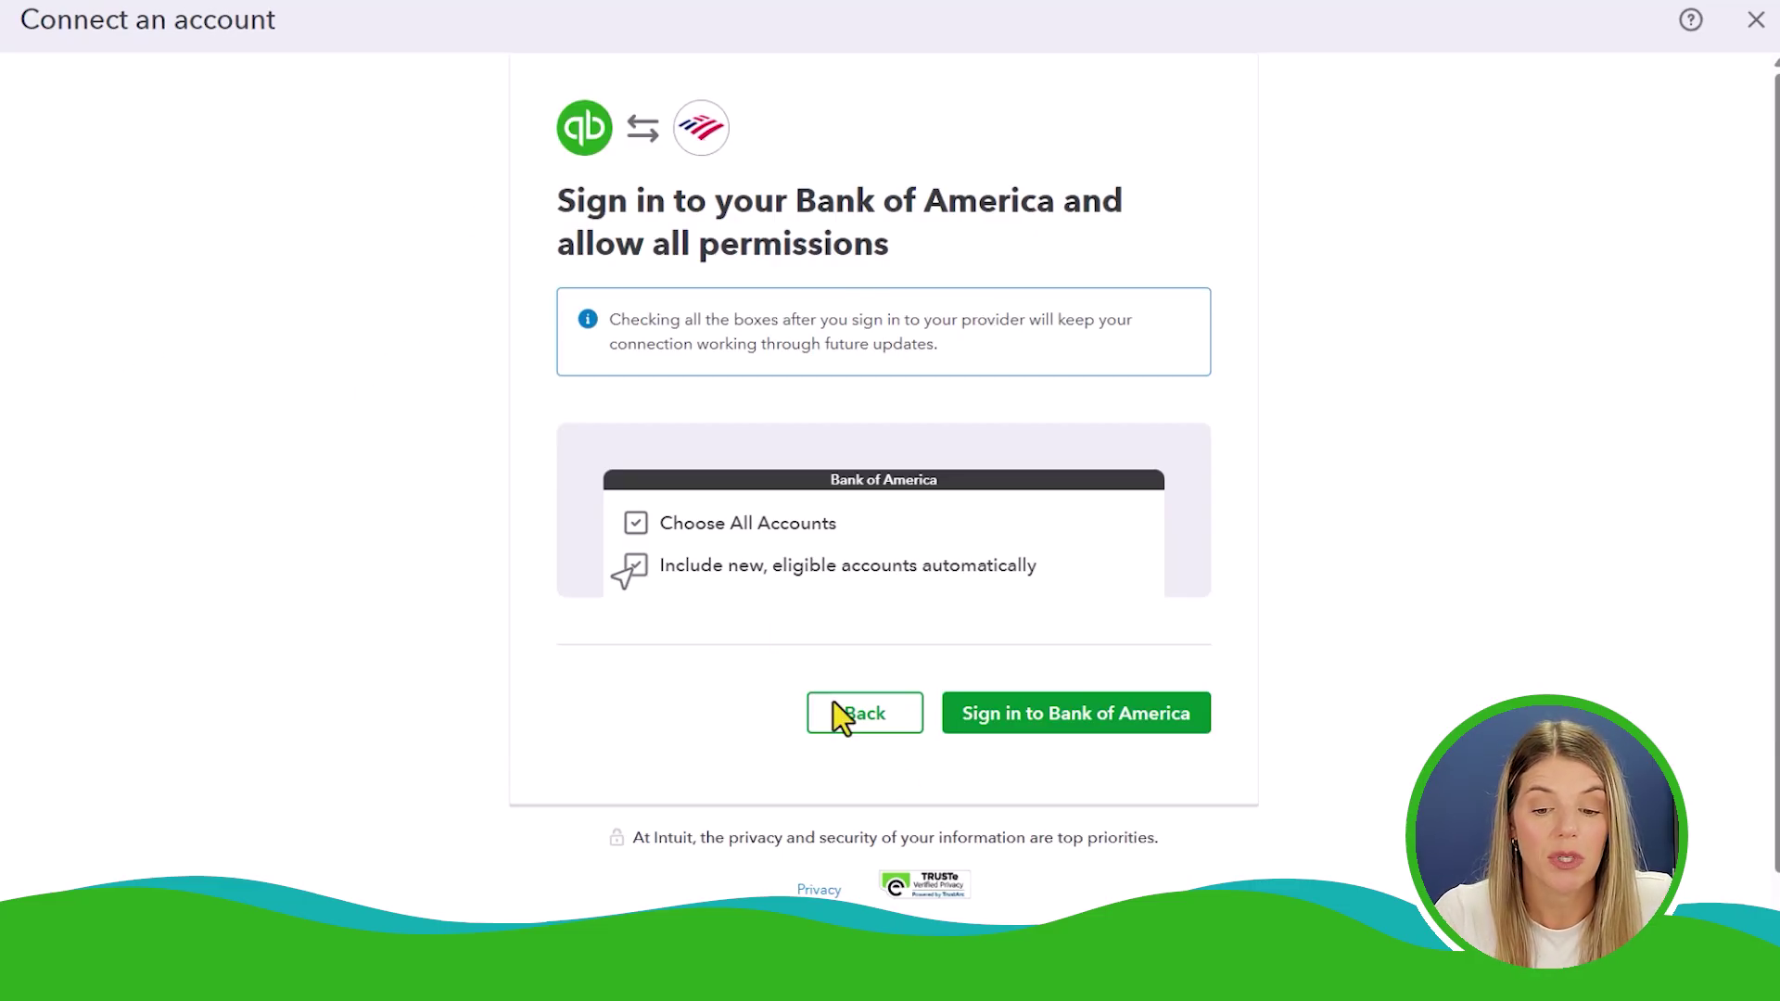
pyautogui.click(888, 724)
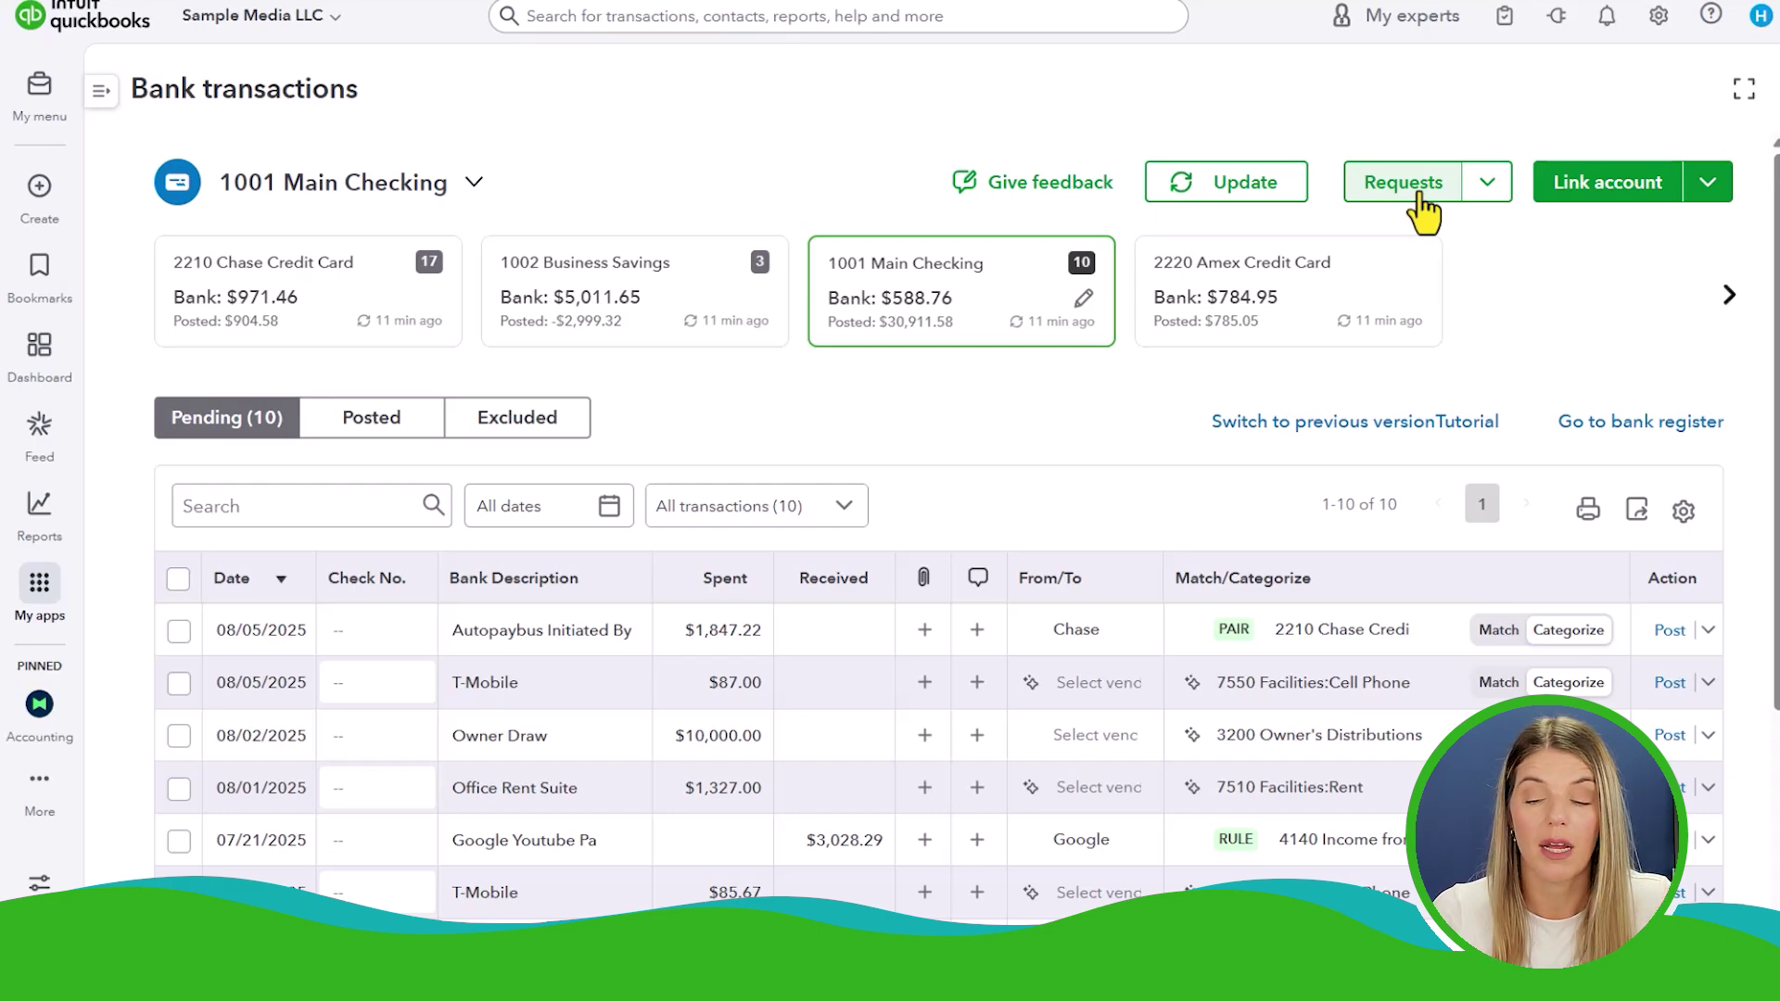
pyautogui.click(1418, 197)
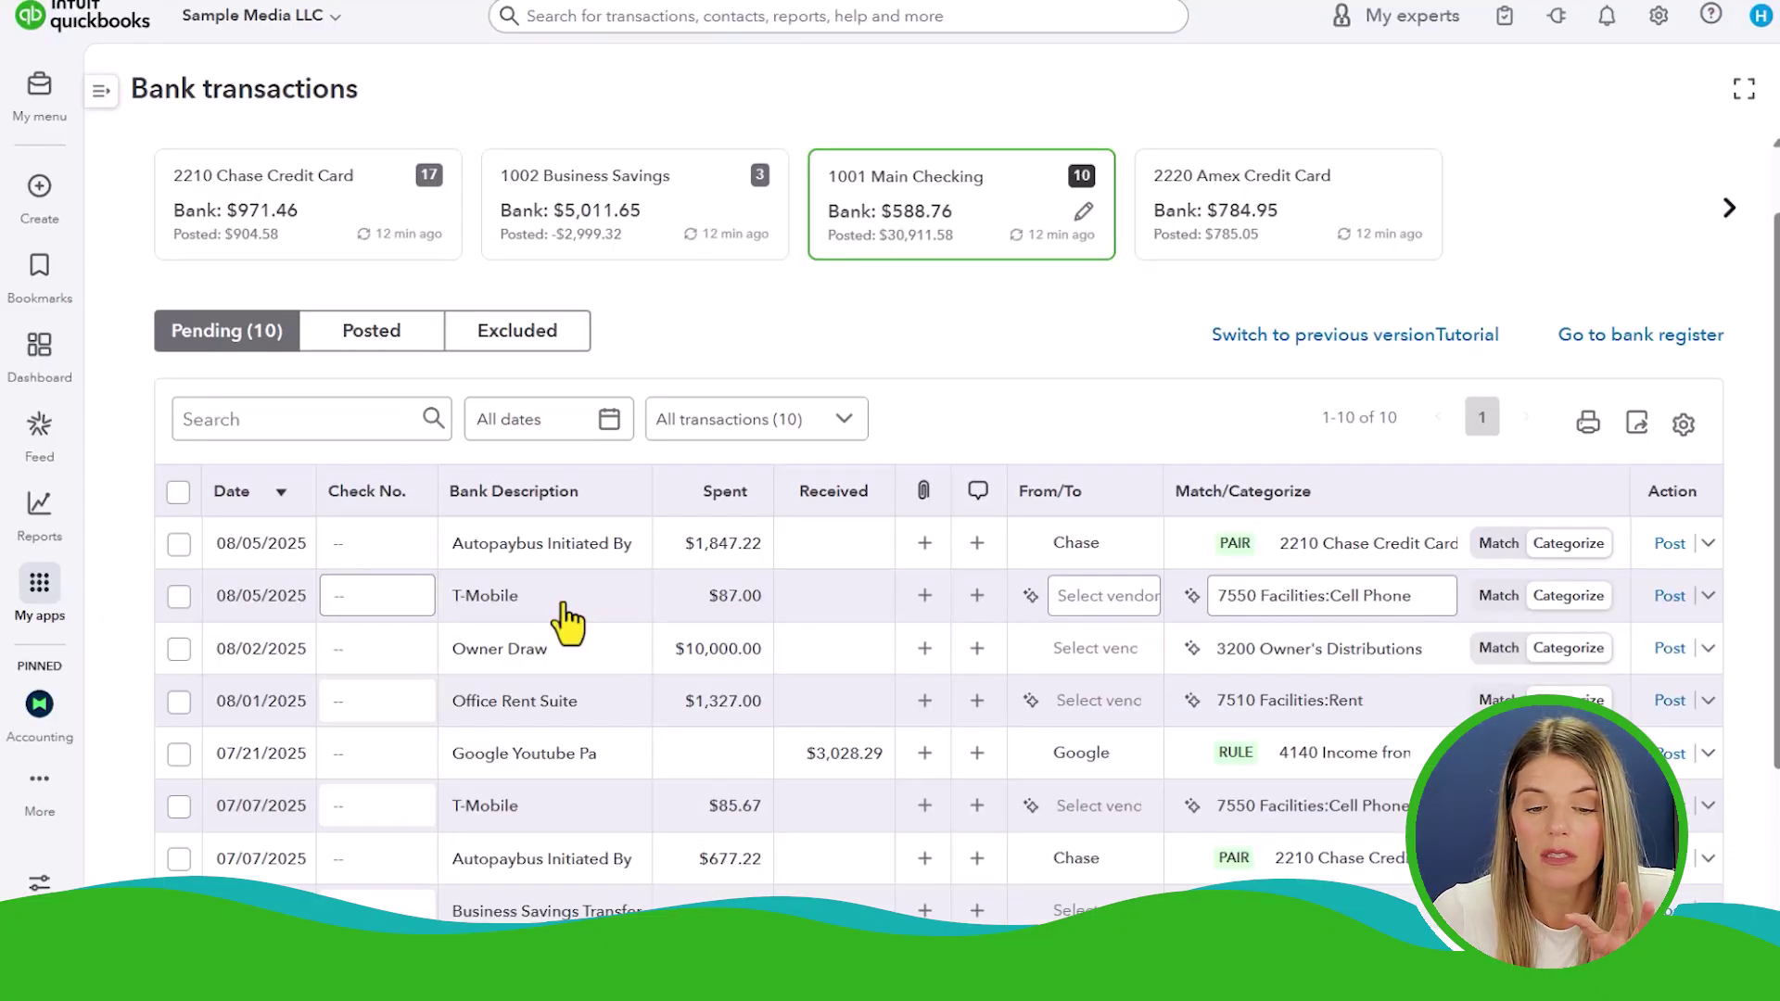
# Expand the 08/05/2025 T-Mobile transaction, set its vendor to T-mobile and review its memo and remaining details
pyautogui.click(567, 619)
pyautogui.scroll(-1, 550, 649)
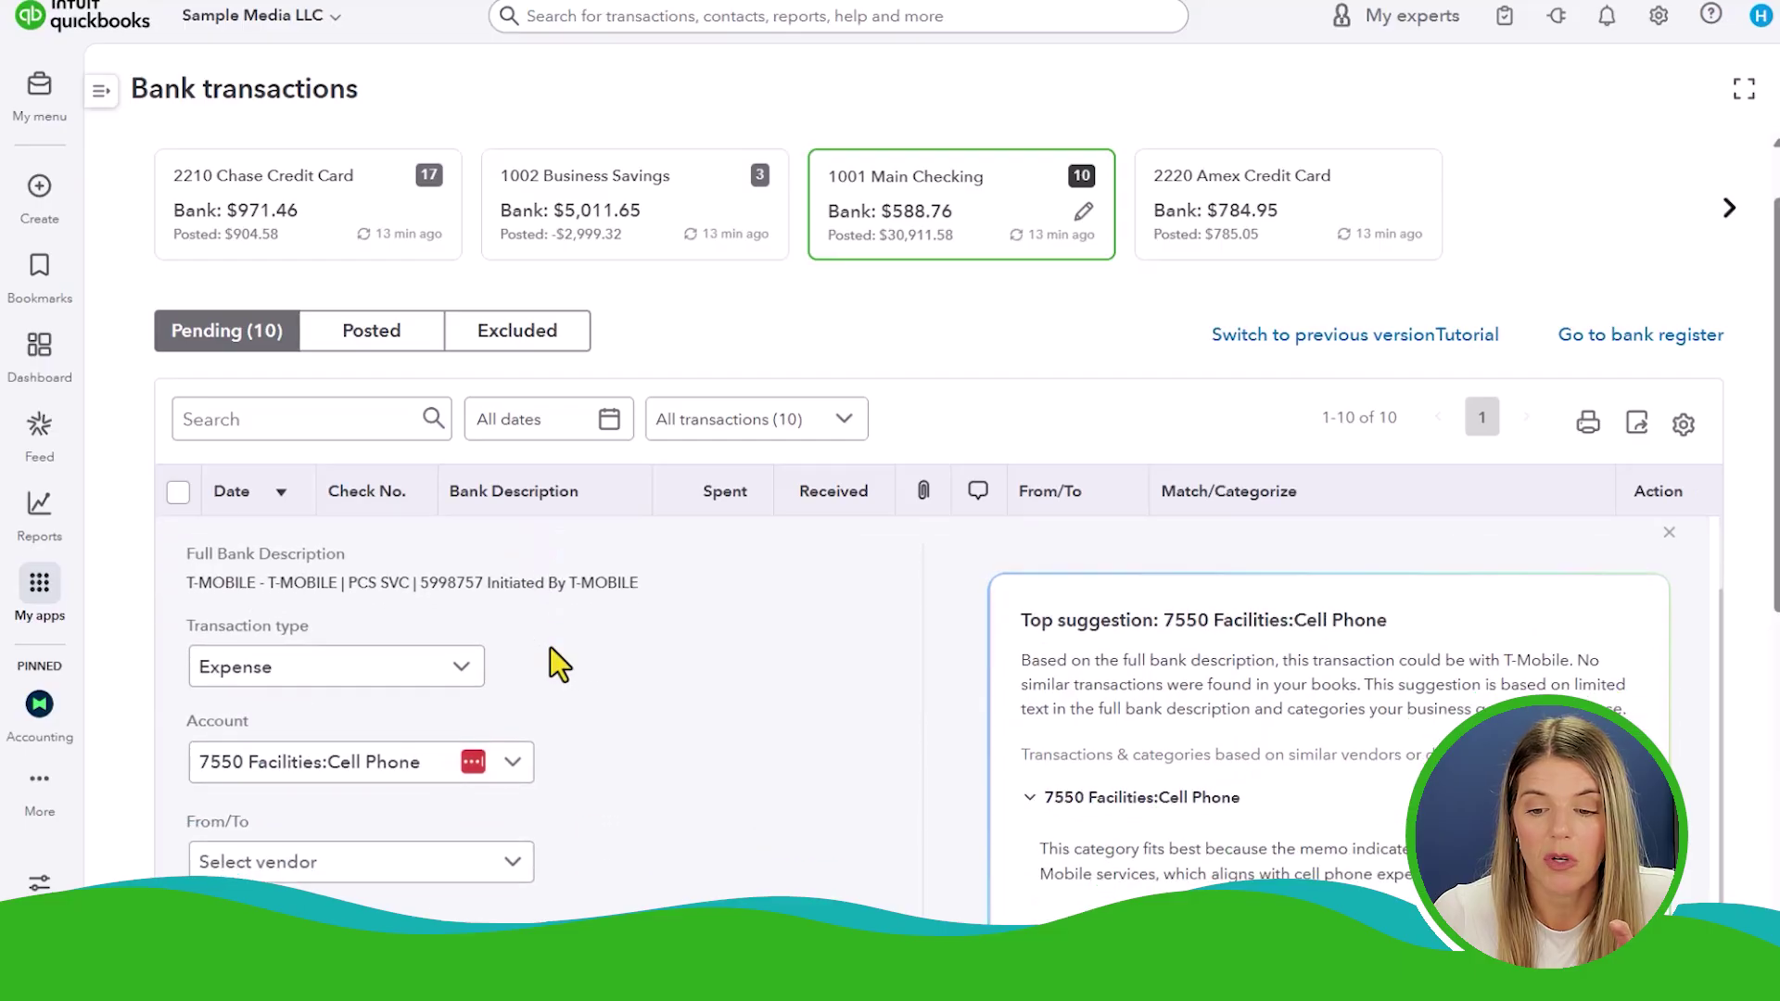
pyautogui.scroll(1, 549, 660)
pyautogui.scroll(-1, 549, 660)
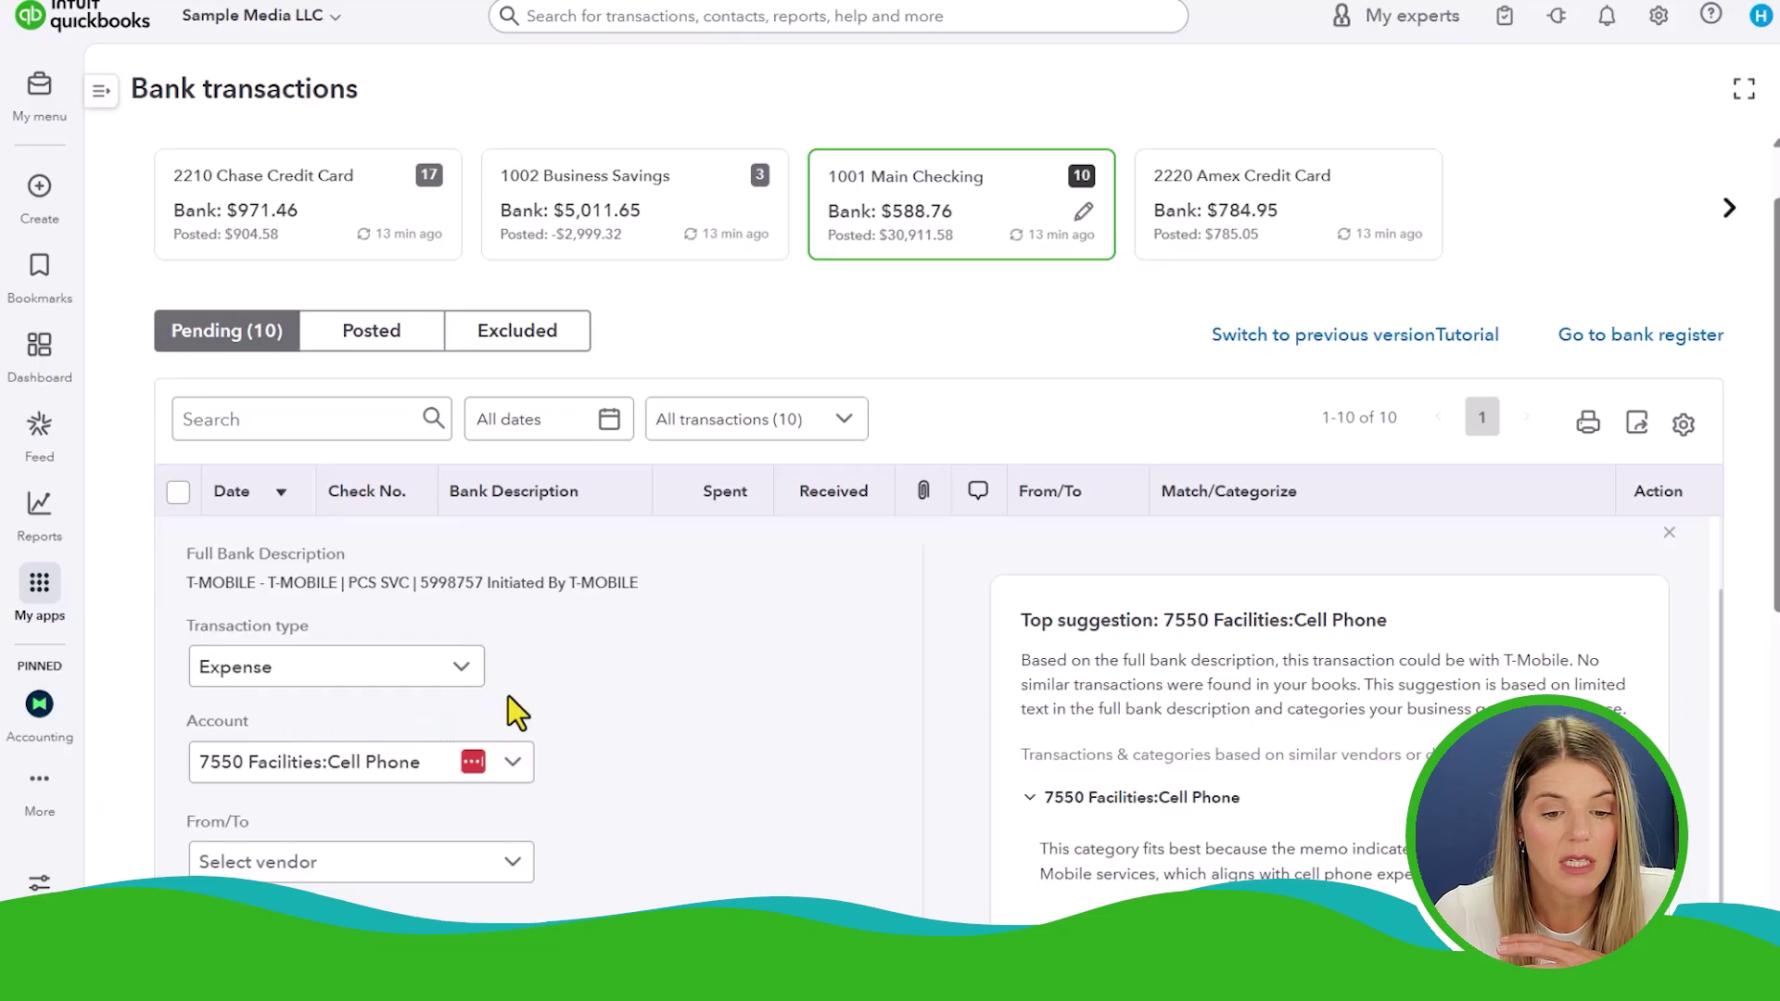
pyautogui.scroll(-1, 309, 797)
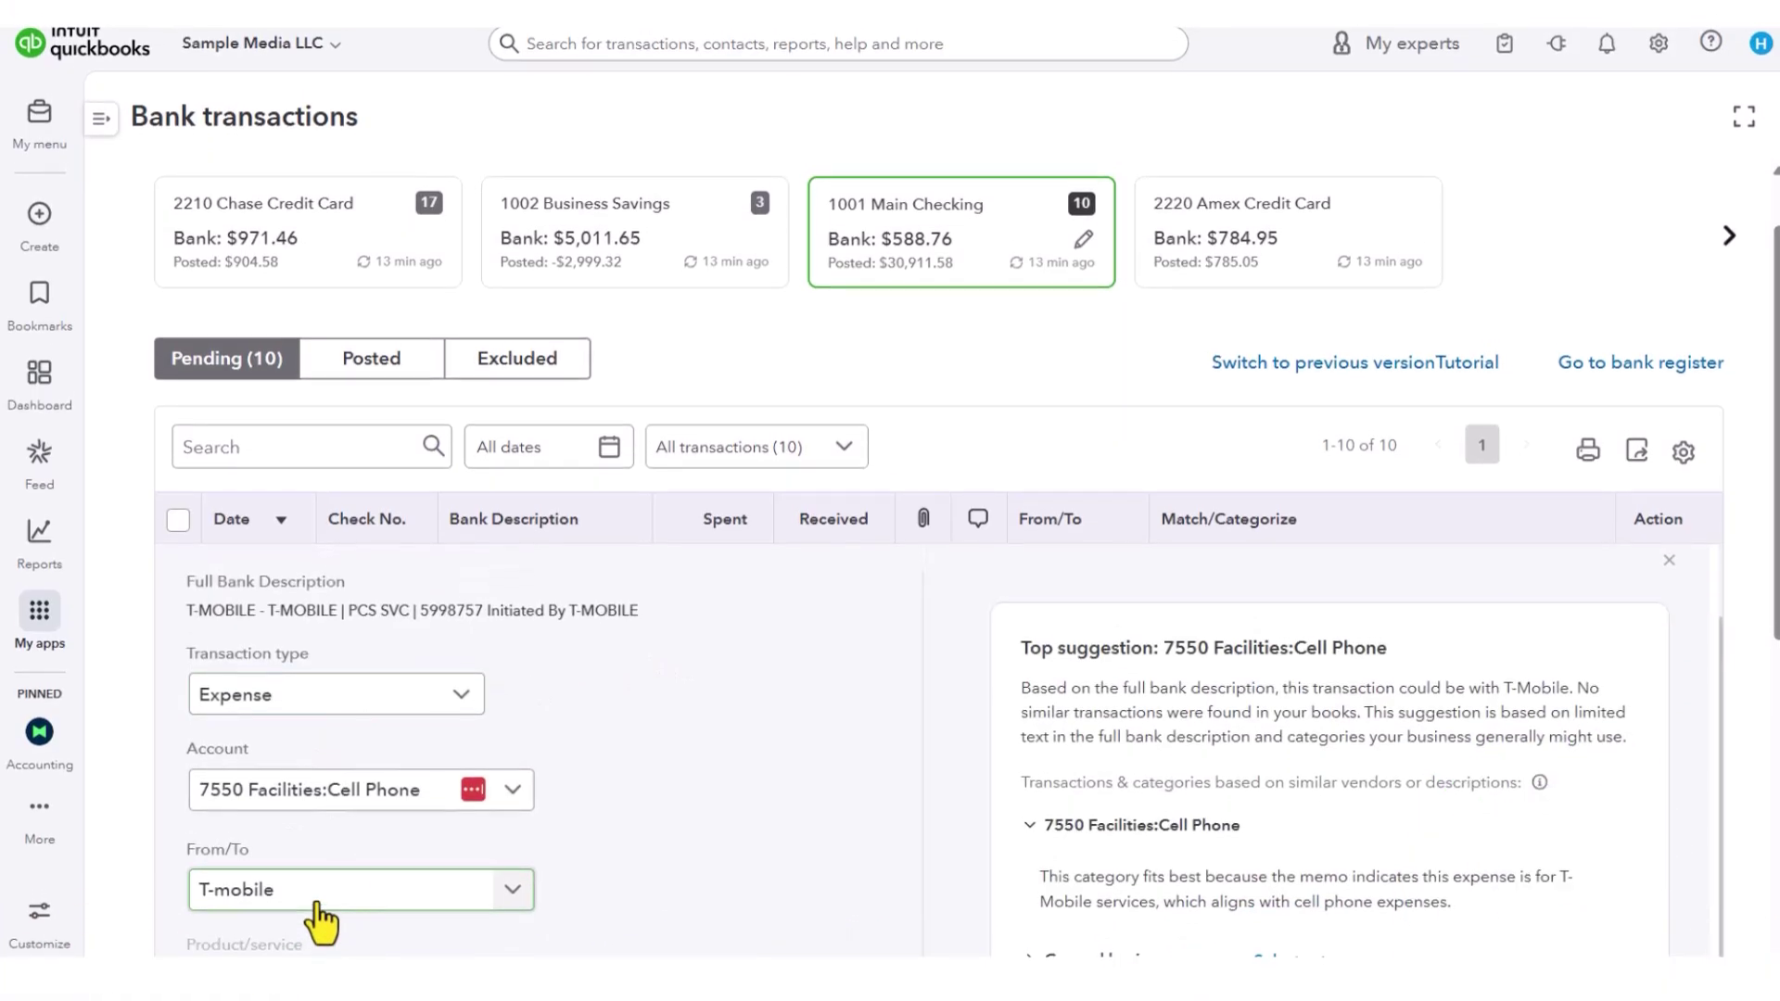
pyautogui.click(316, 904)
pyautogui.click(778, 810)
pyautogui.scroll(-5, 777, 812)
pyautogui.click(396, 722)
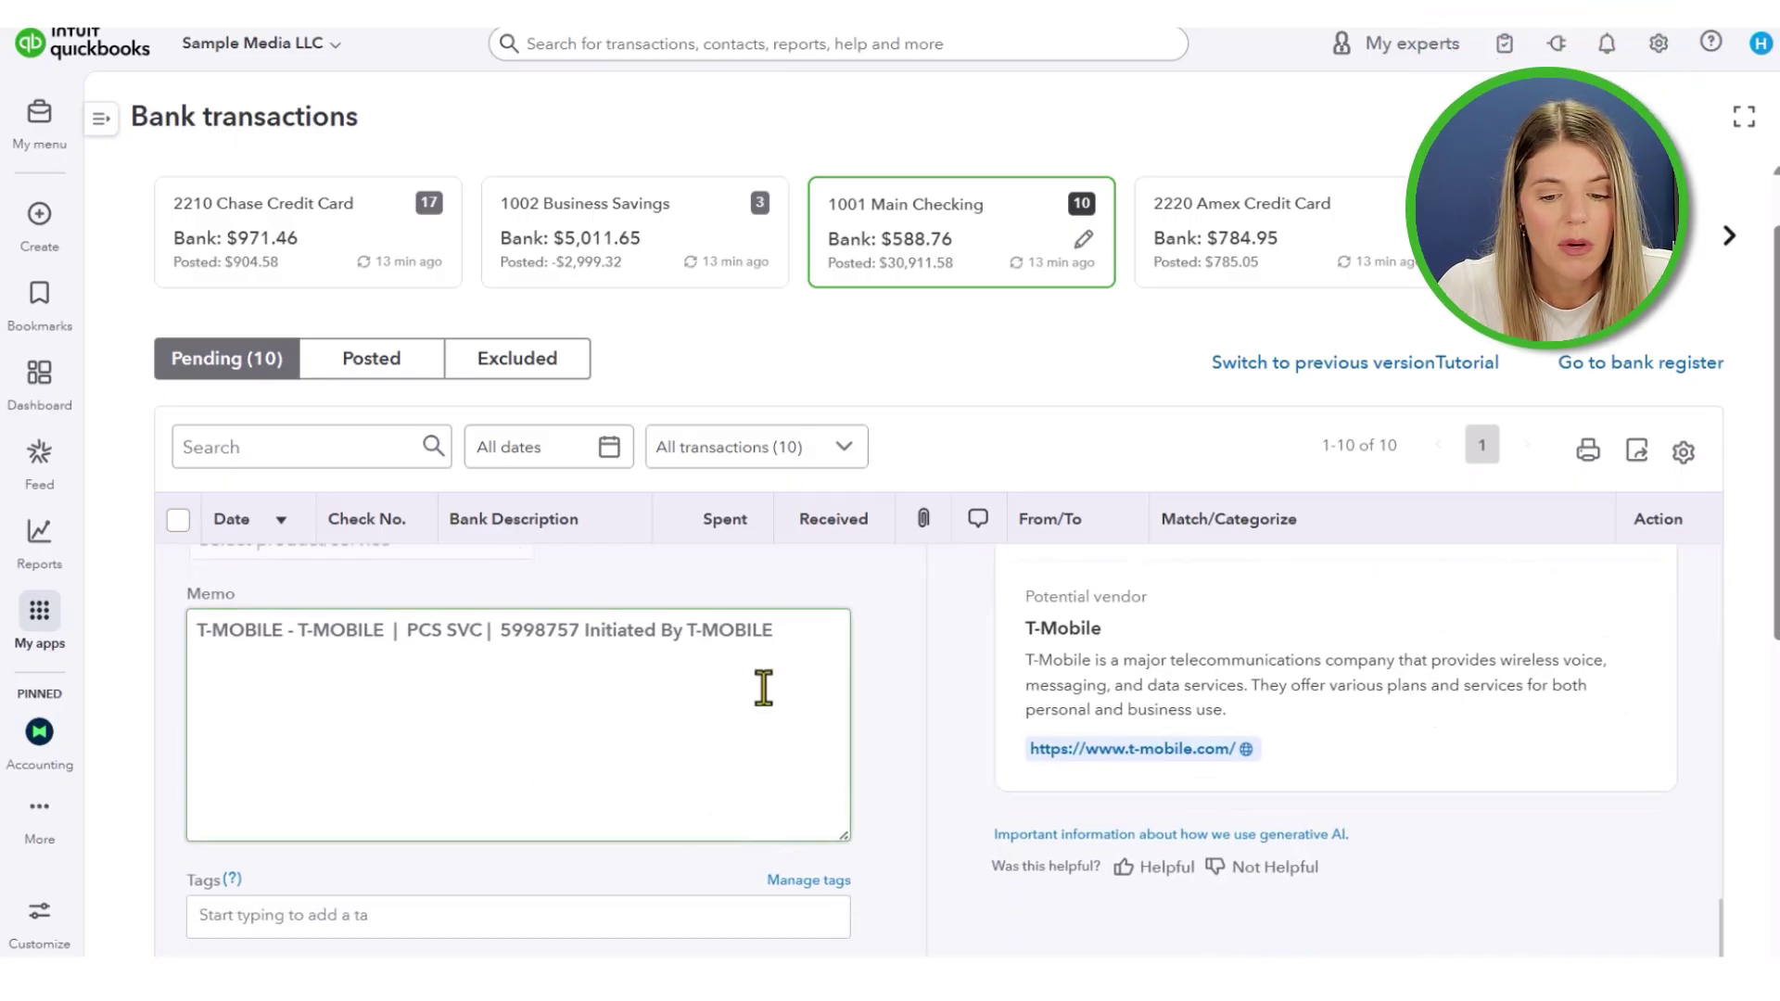
pyautogui.scroll(-2, 992, 754)
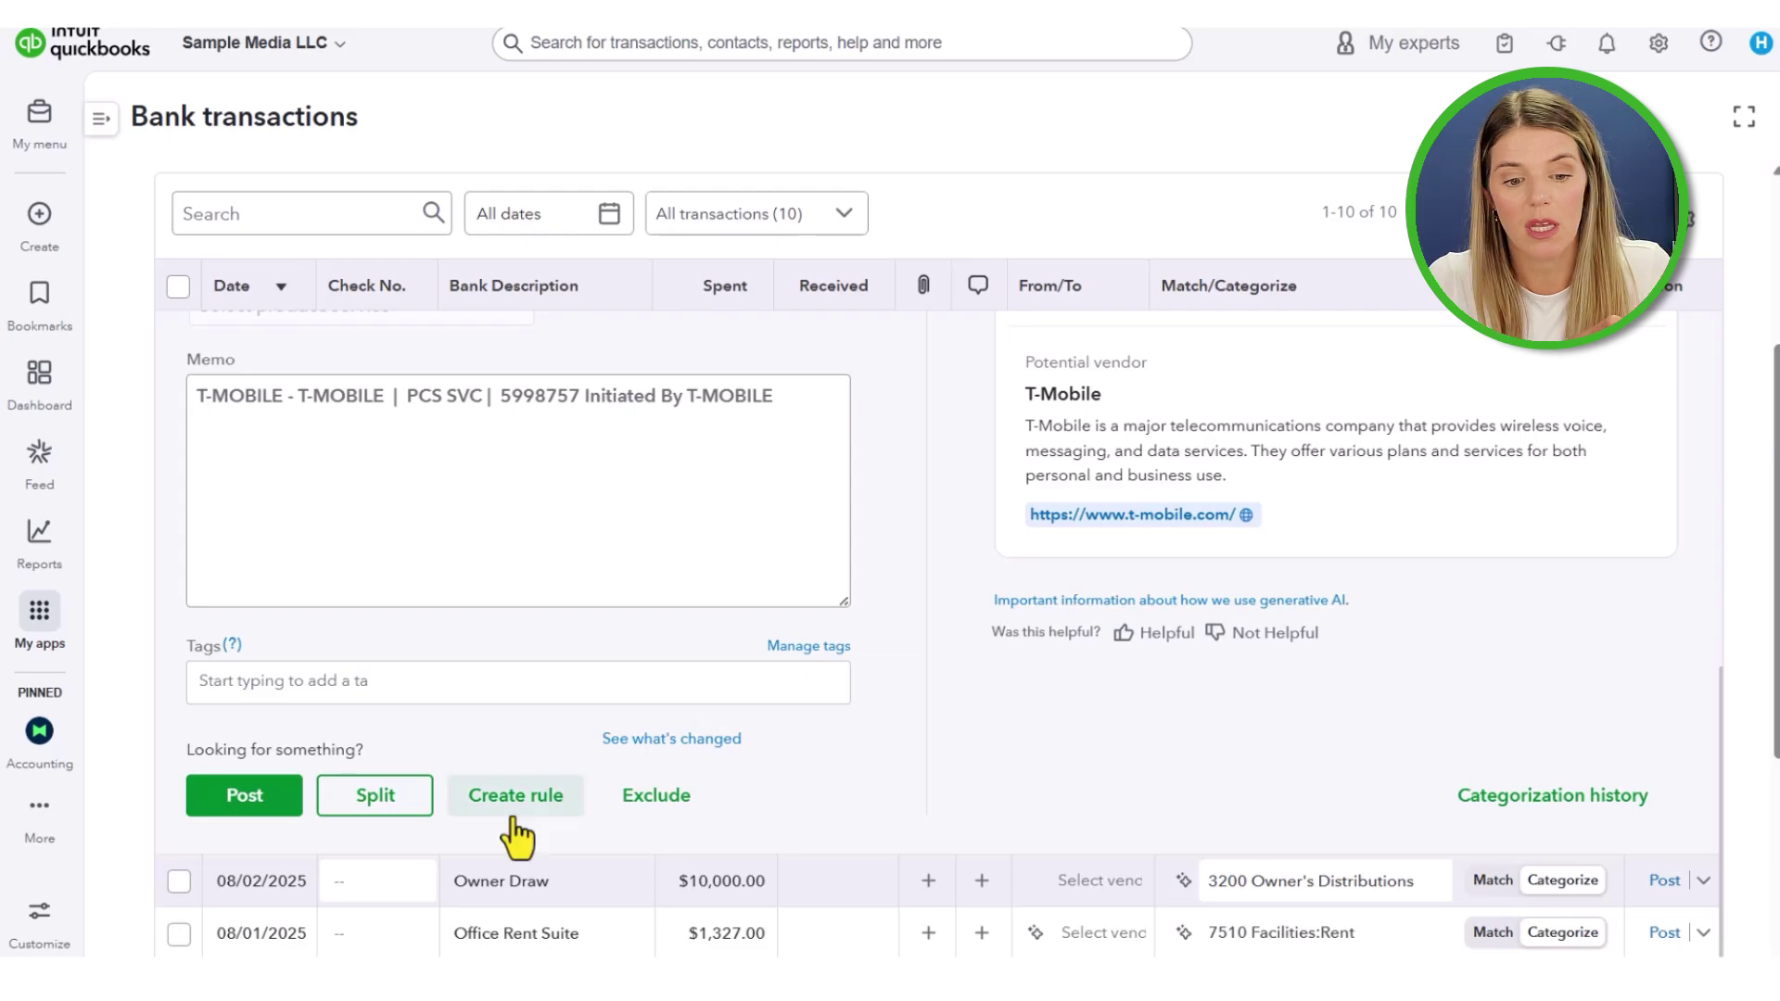
# Split the 08/05/2025 T-Mobile expense into 43.50 for 7550 Facilities:Cell Phone and 43.50 for 3200 Owner's Distributions
pyautogui.click(378, 799)
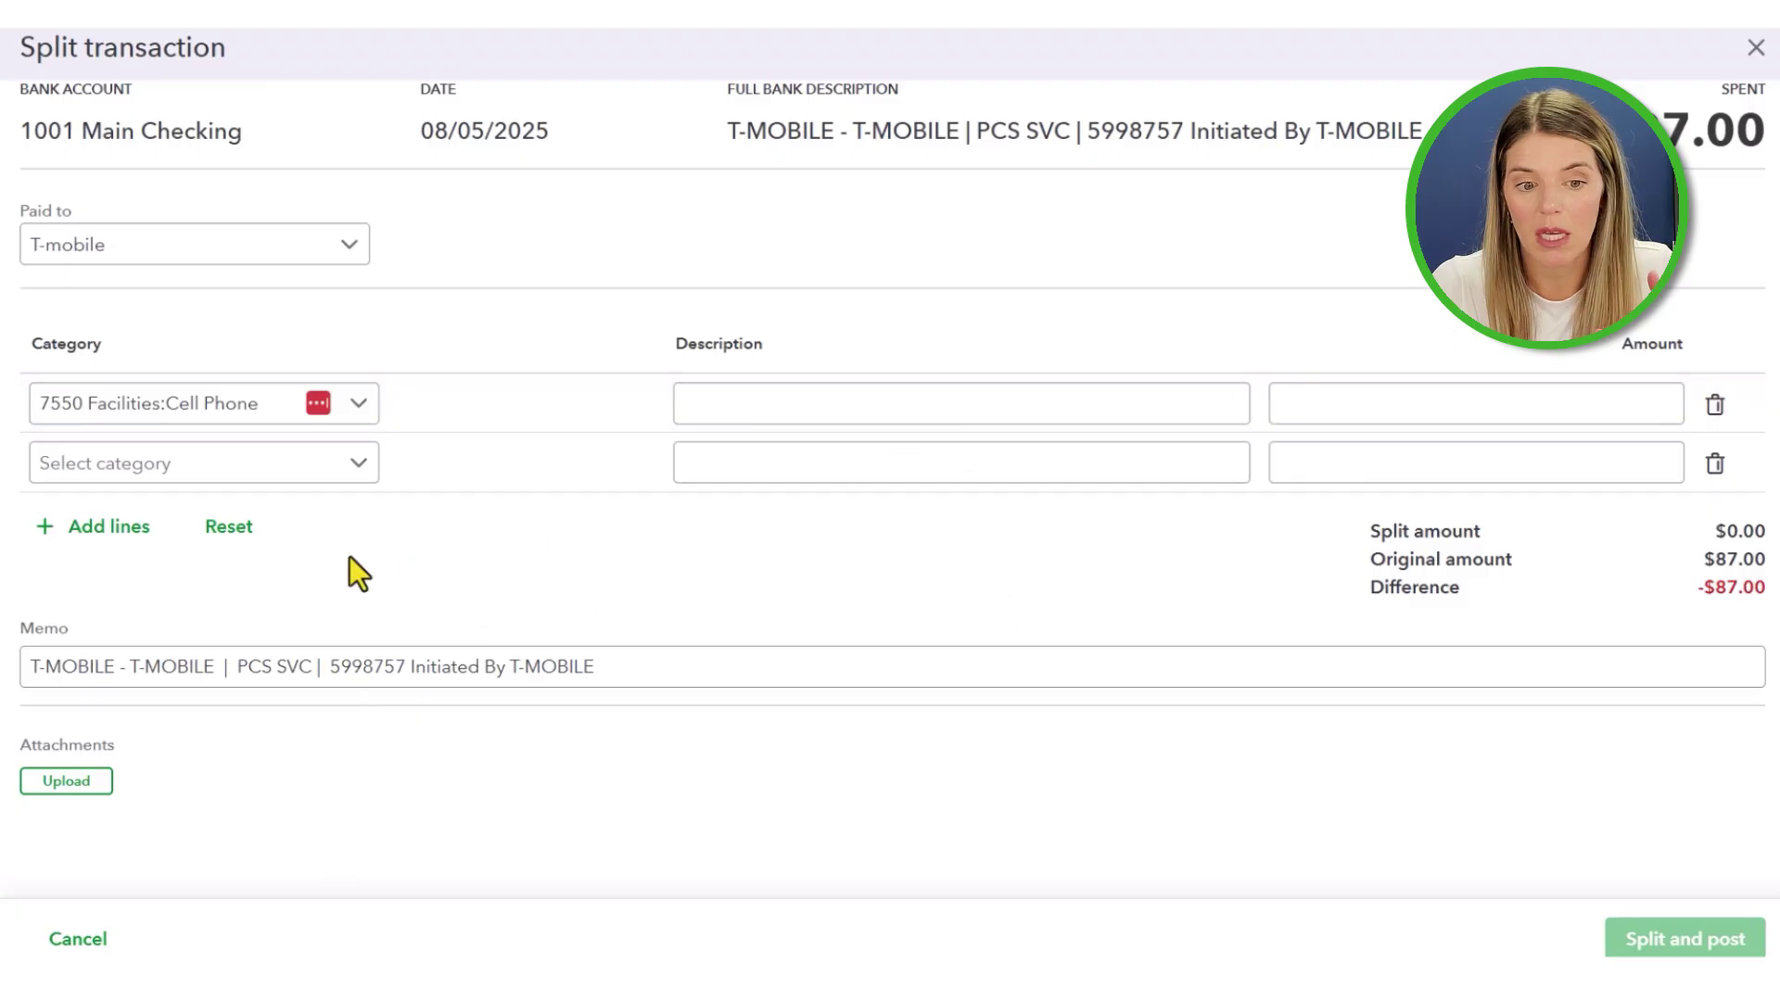
pyautogui.click(235, 463)
pyautogui.write('distri')
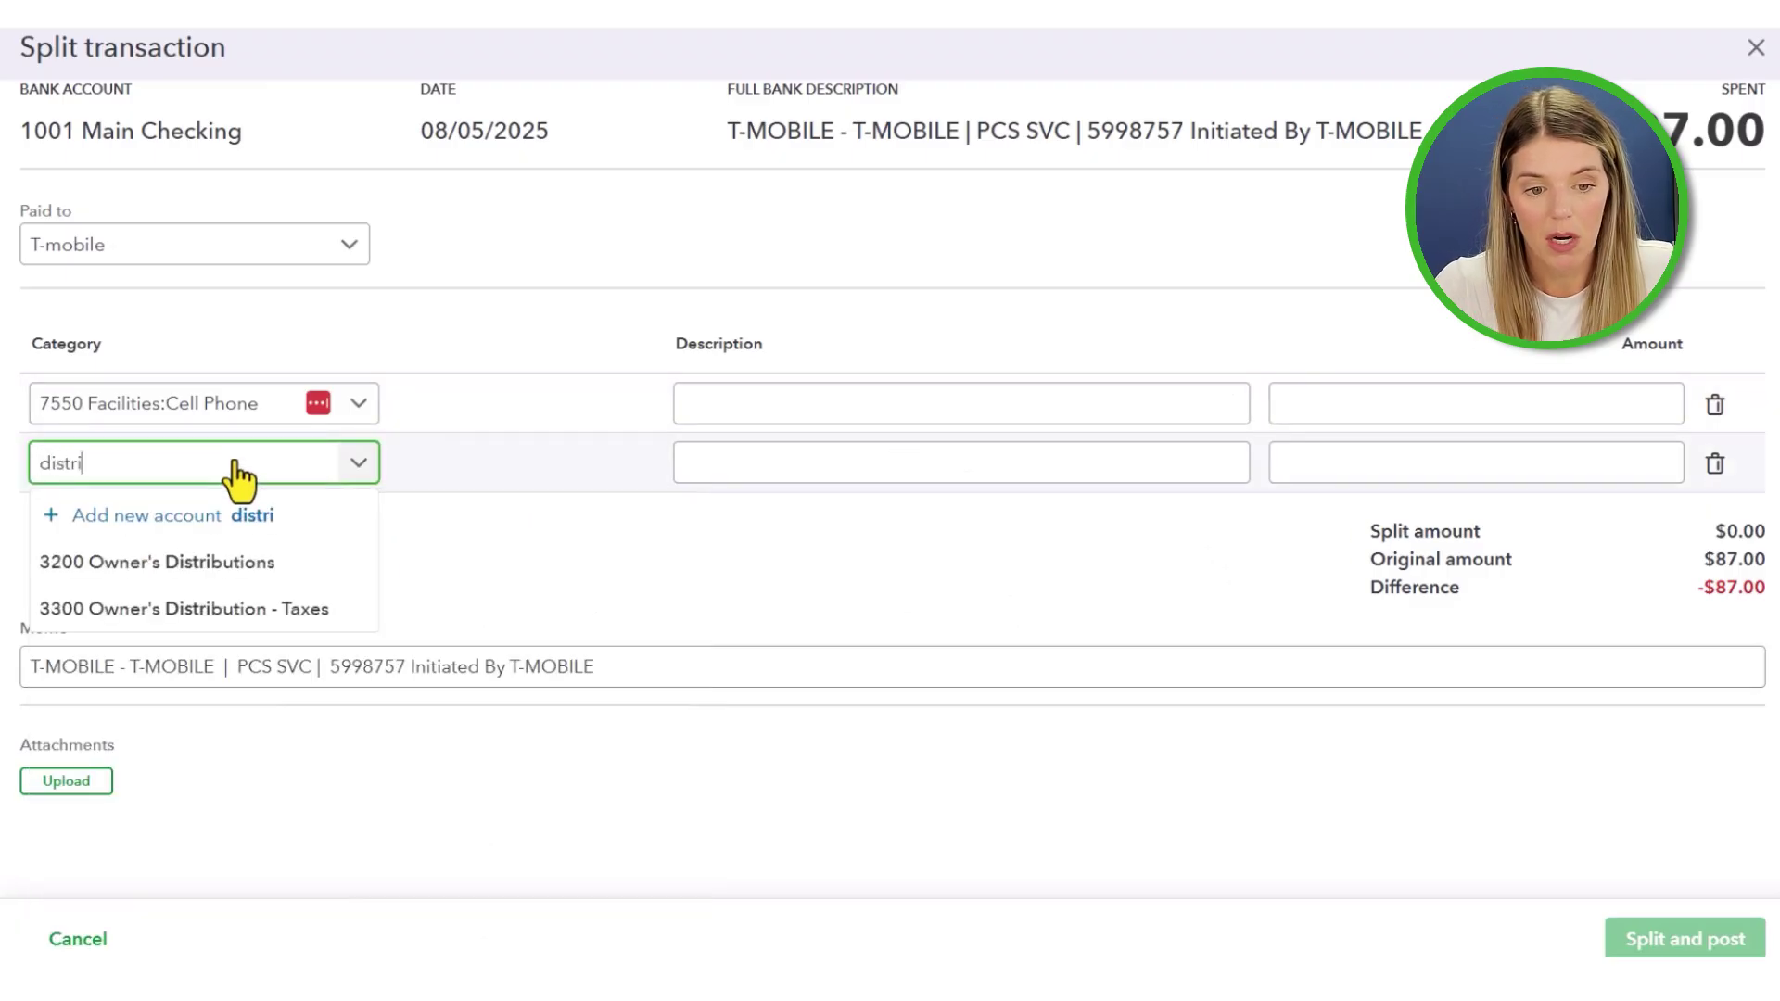
pyautogui.click(248, 565)
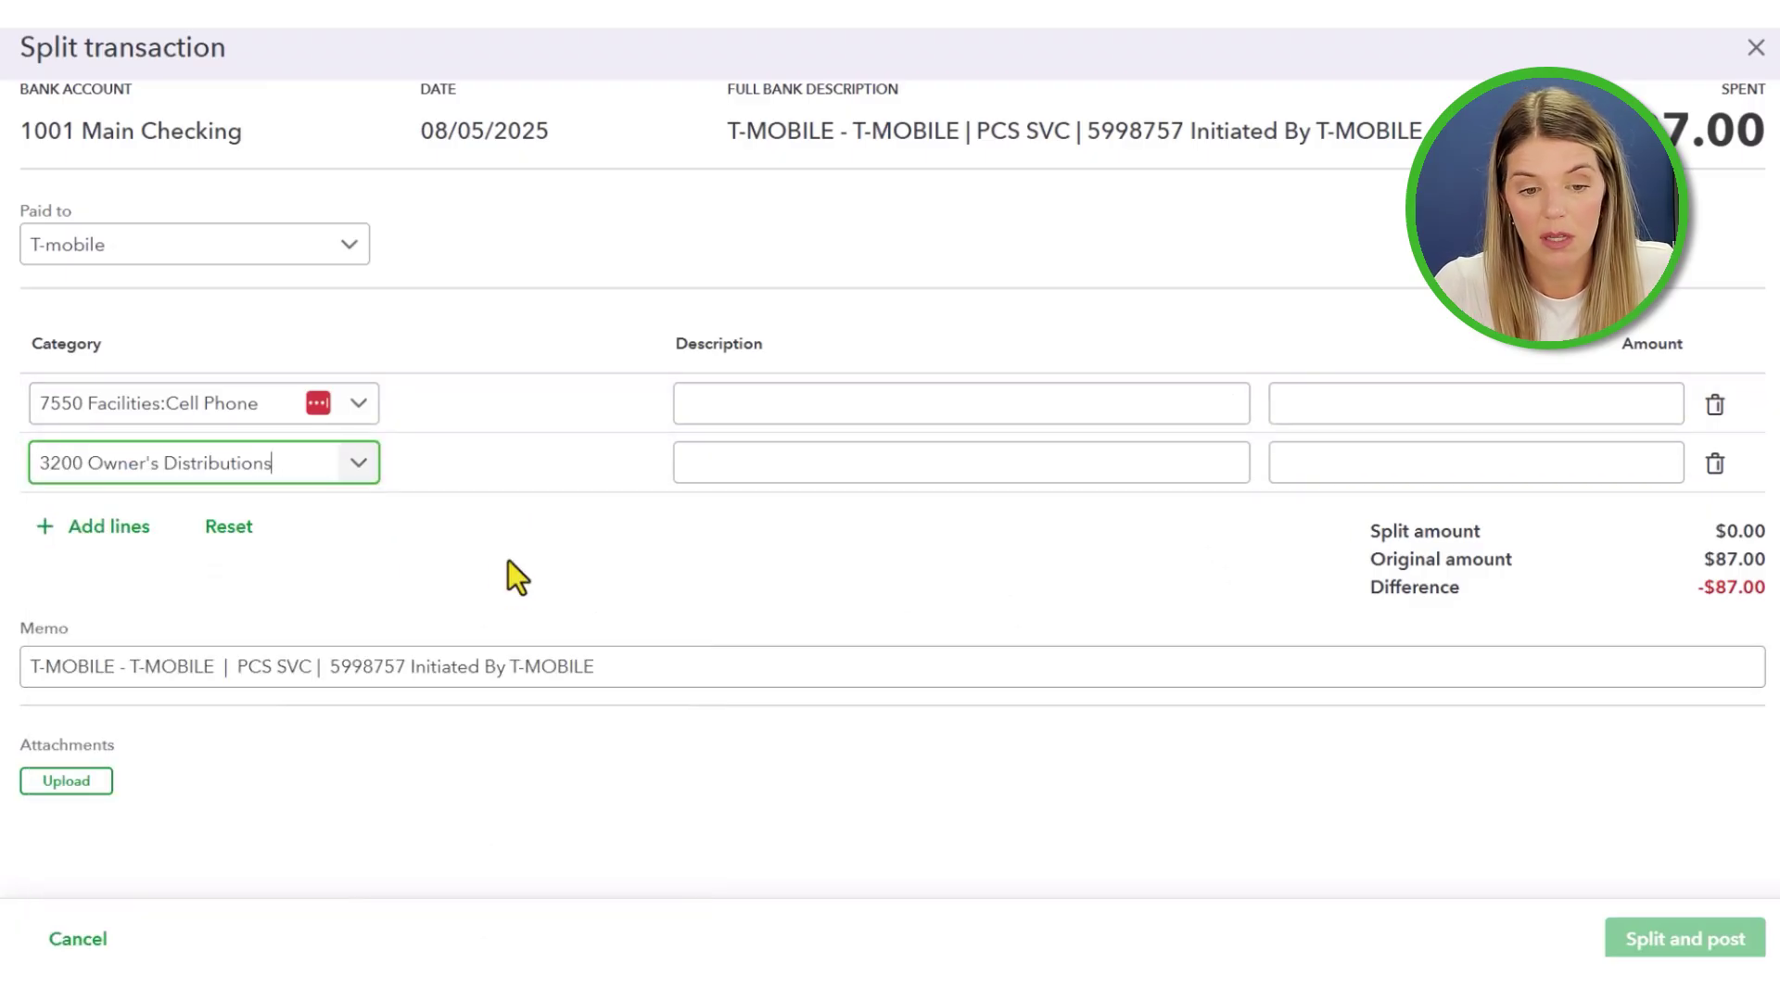
pyautogui.click(1473, 403)
pyautogui.write('43.50')
pyautogui.click(1400, 572)
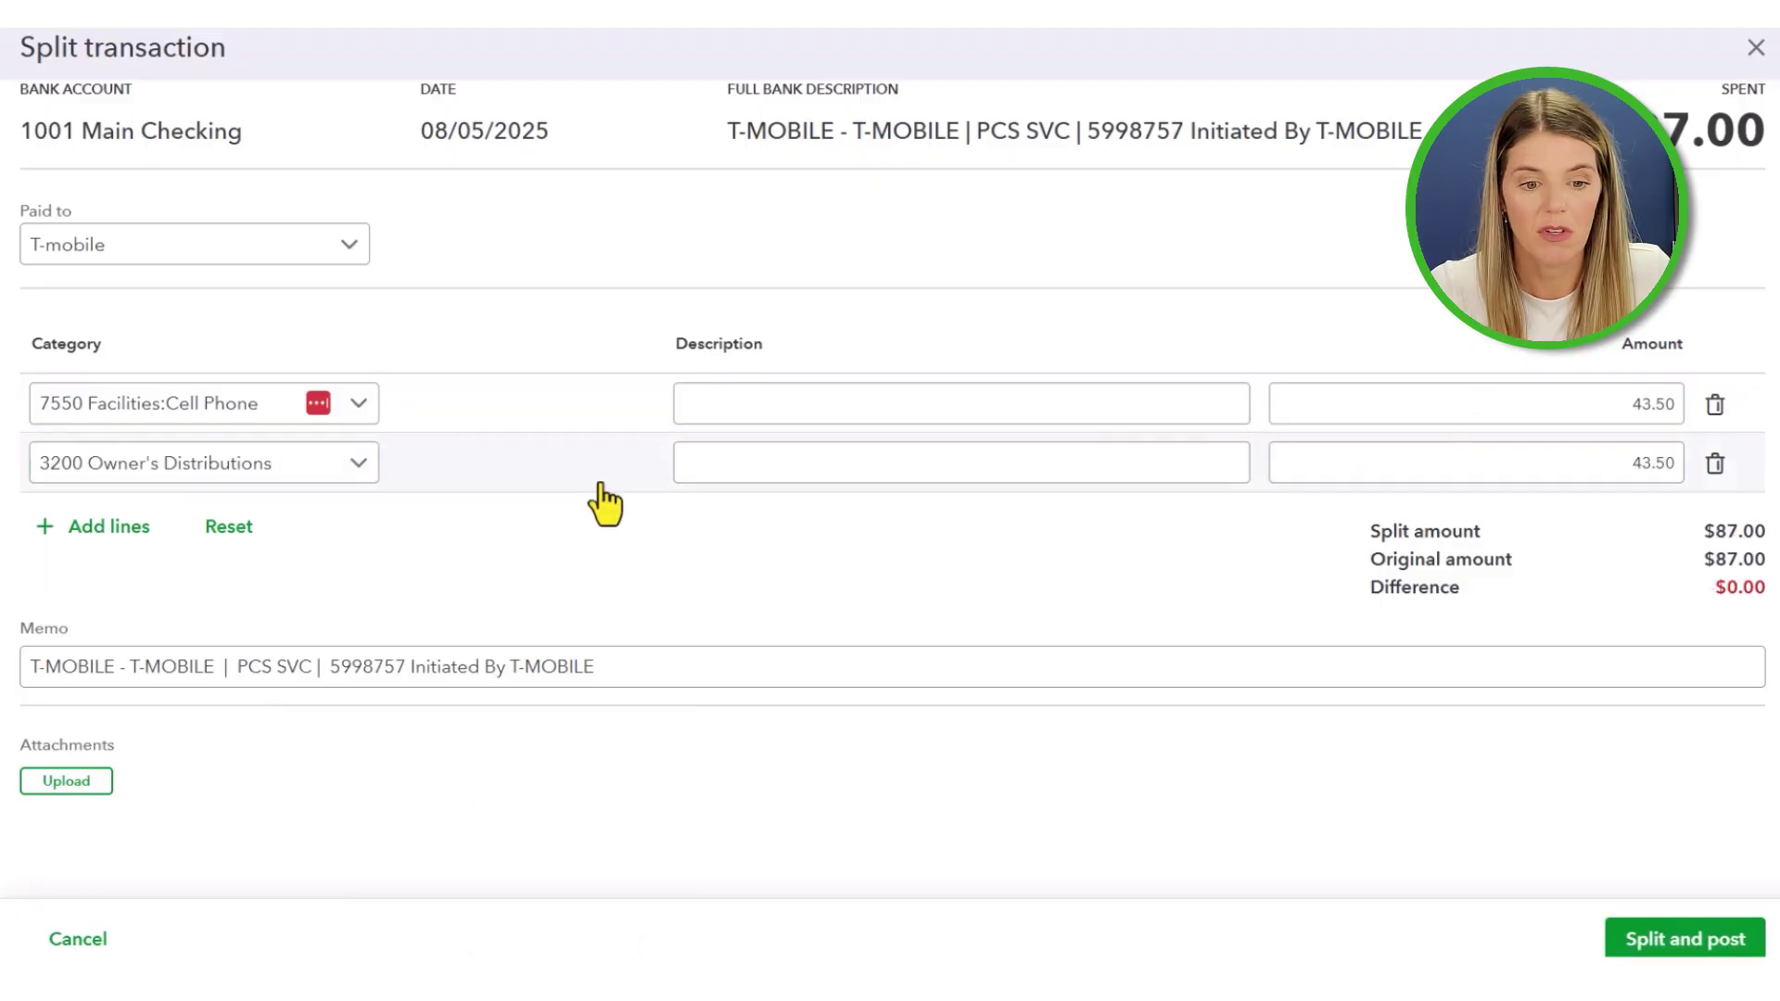